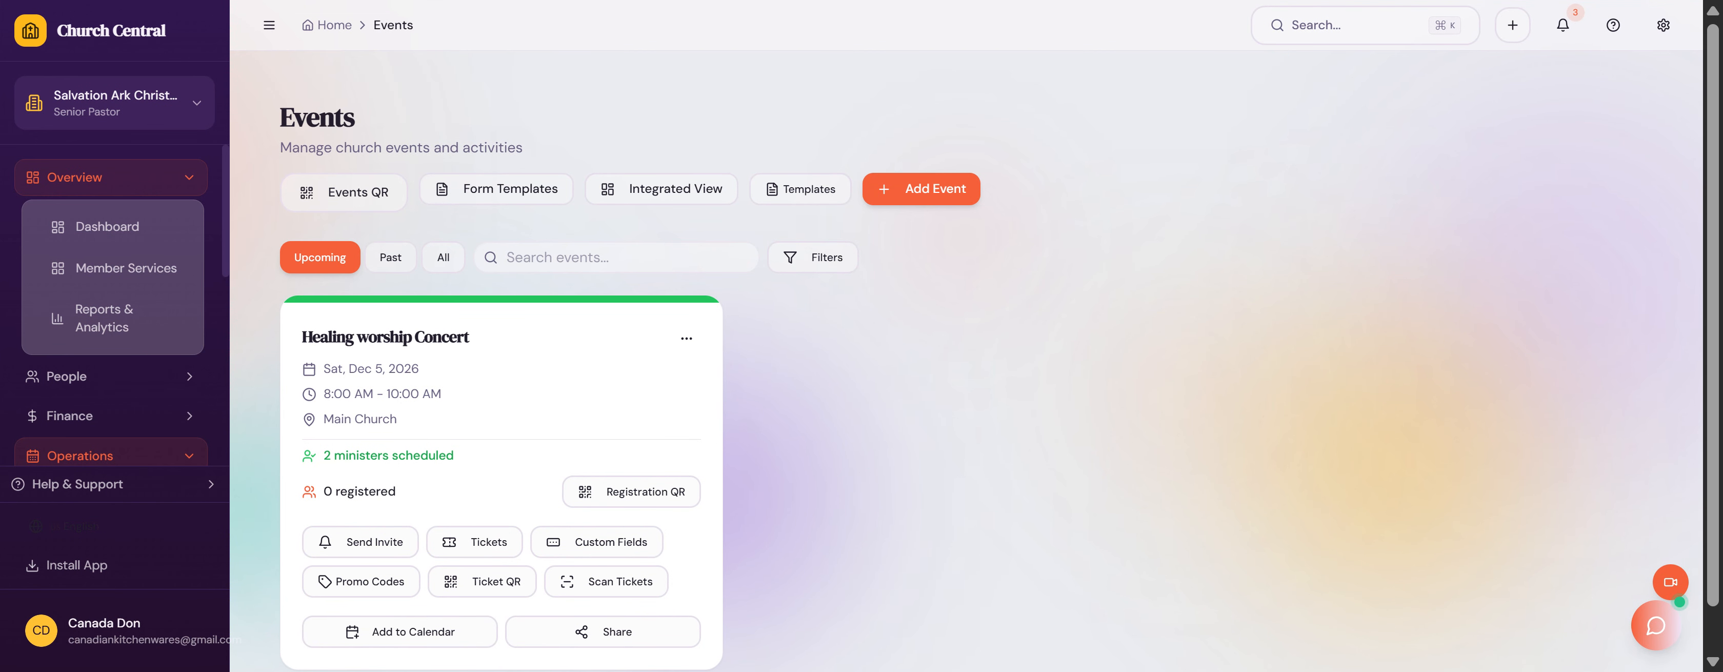
Step: Start adding a new event from the Events page under Operations and dismiss the floating help video
scroll(875, 341, down, 1)
scroll(877, 345, up, 1)
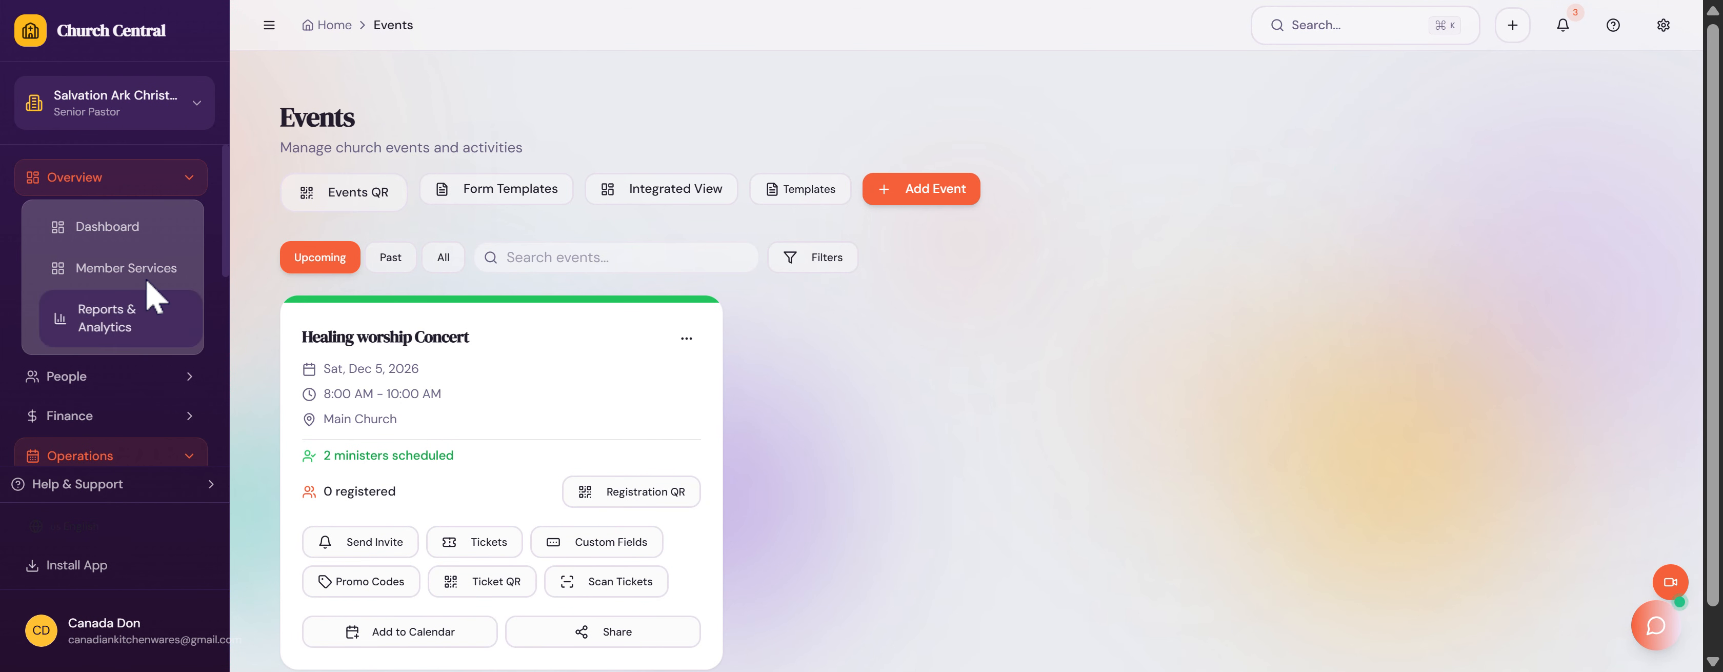
click(147, 176)
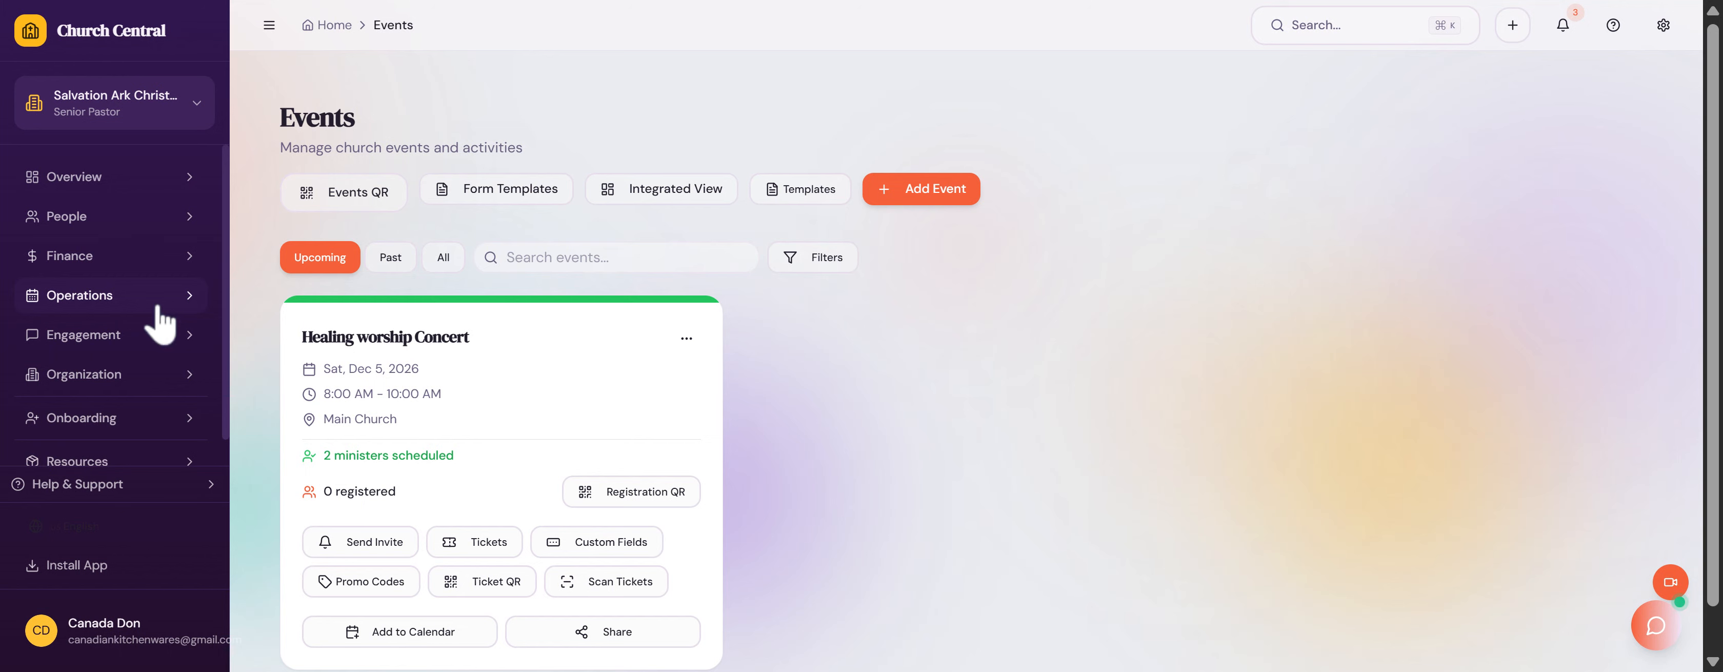
click(130, 304)
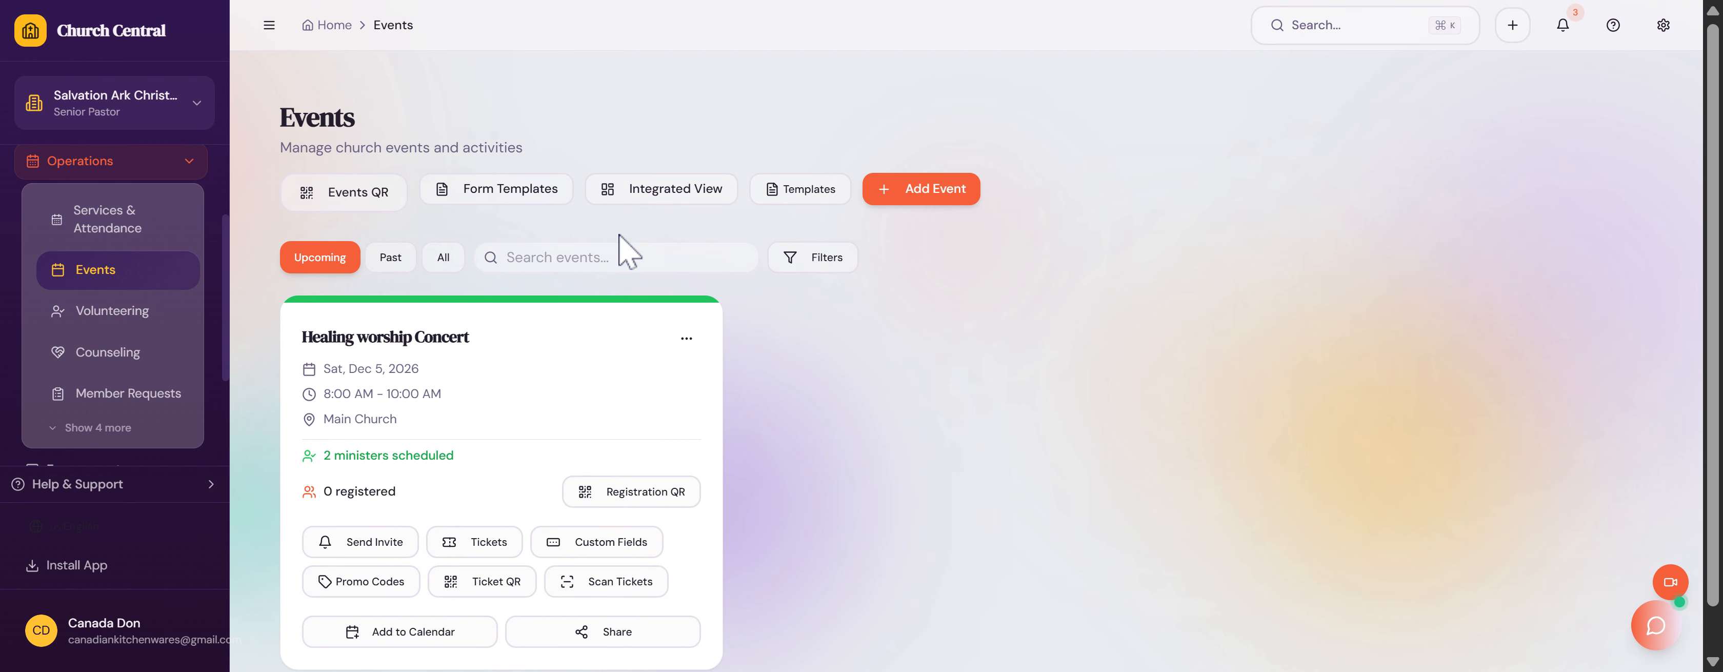
scroll(605, 248, down, 1)
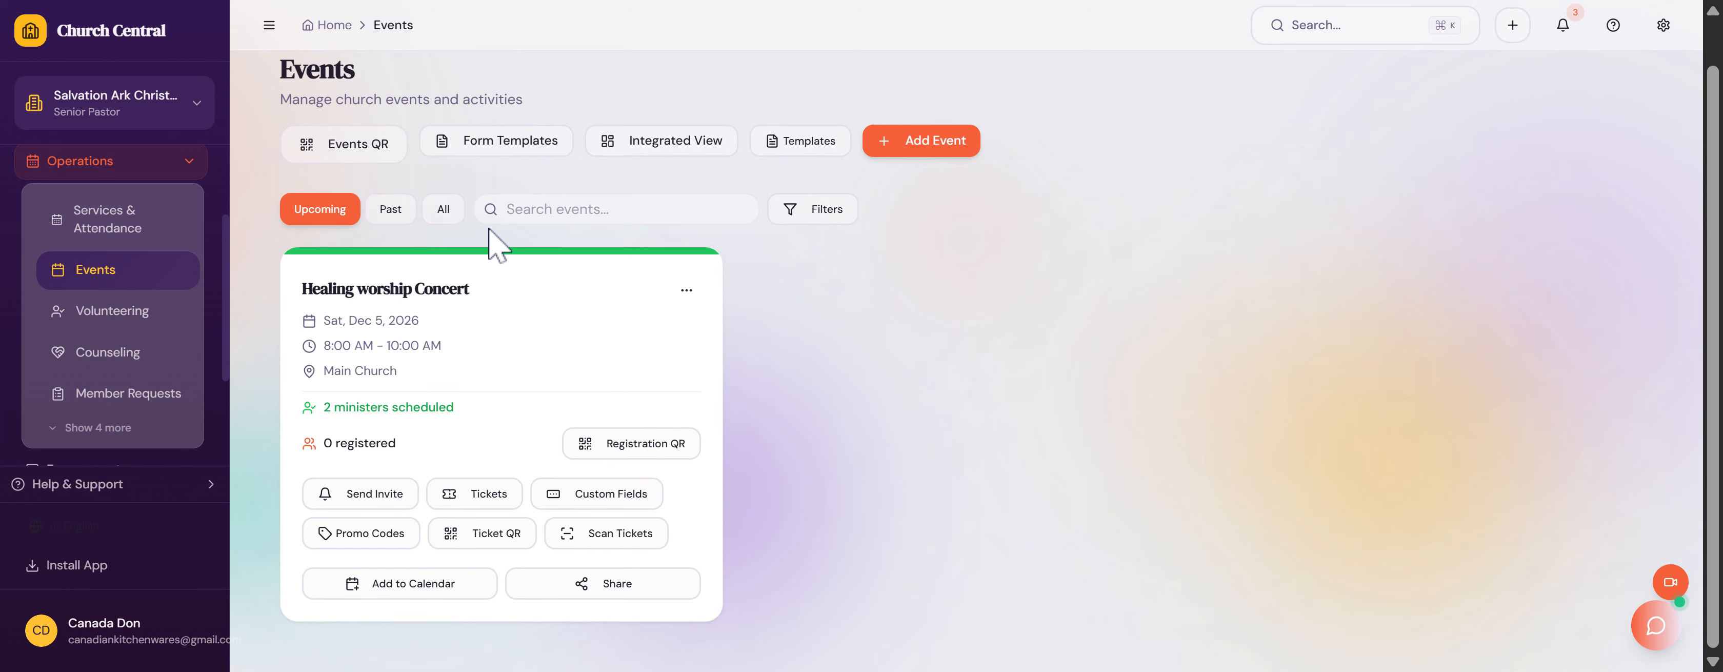
scroll(495, 268, up, 1)
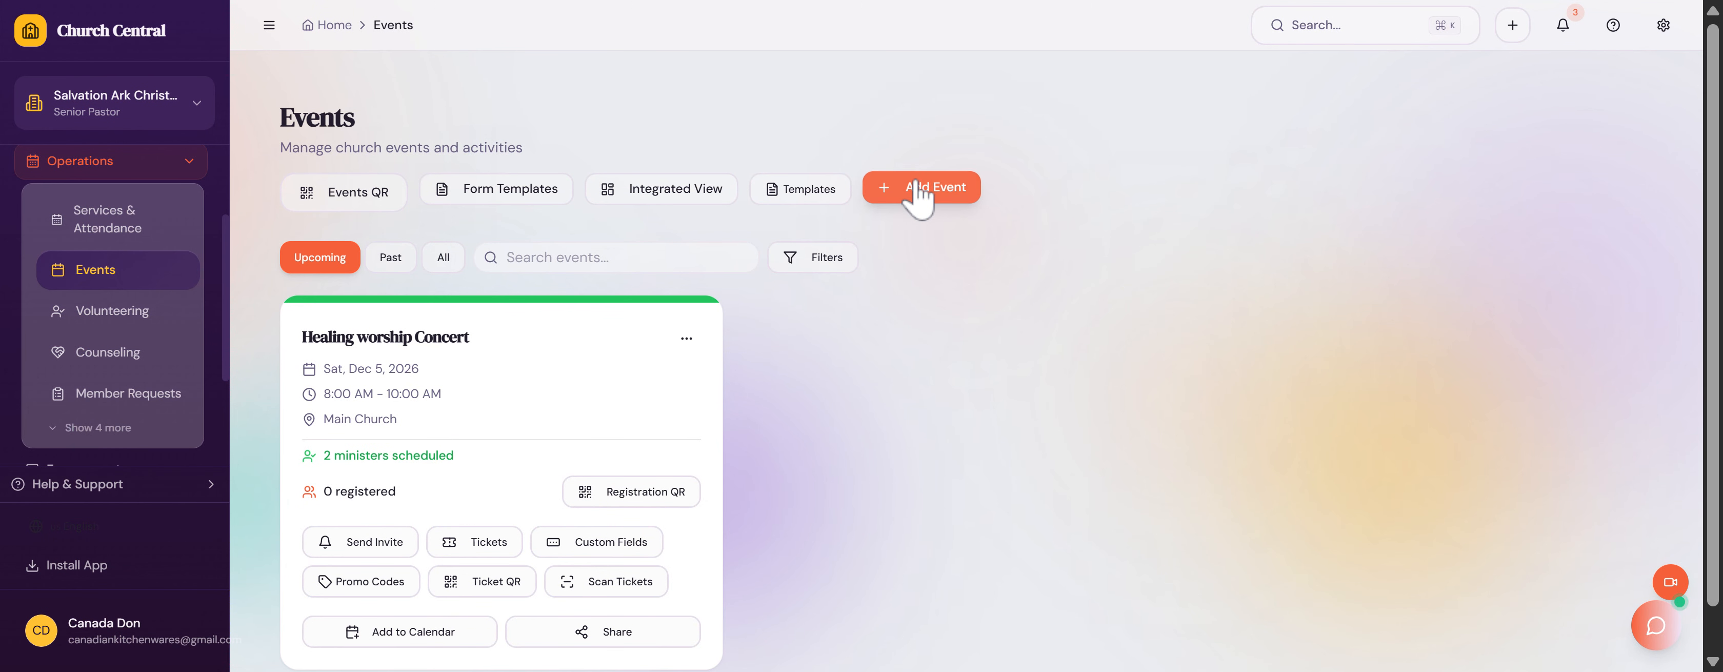
click(885, 195)
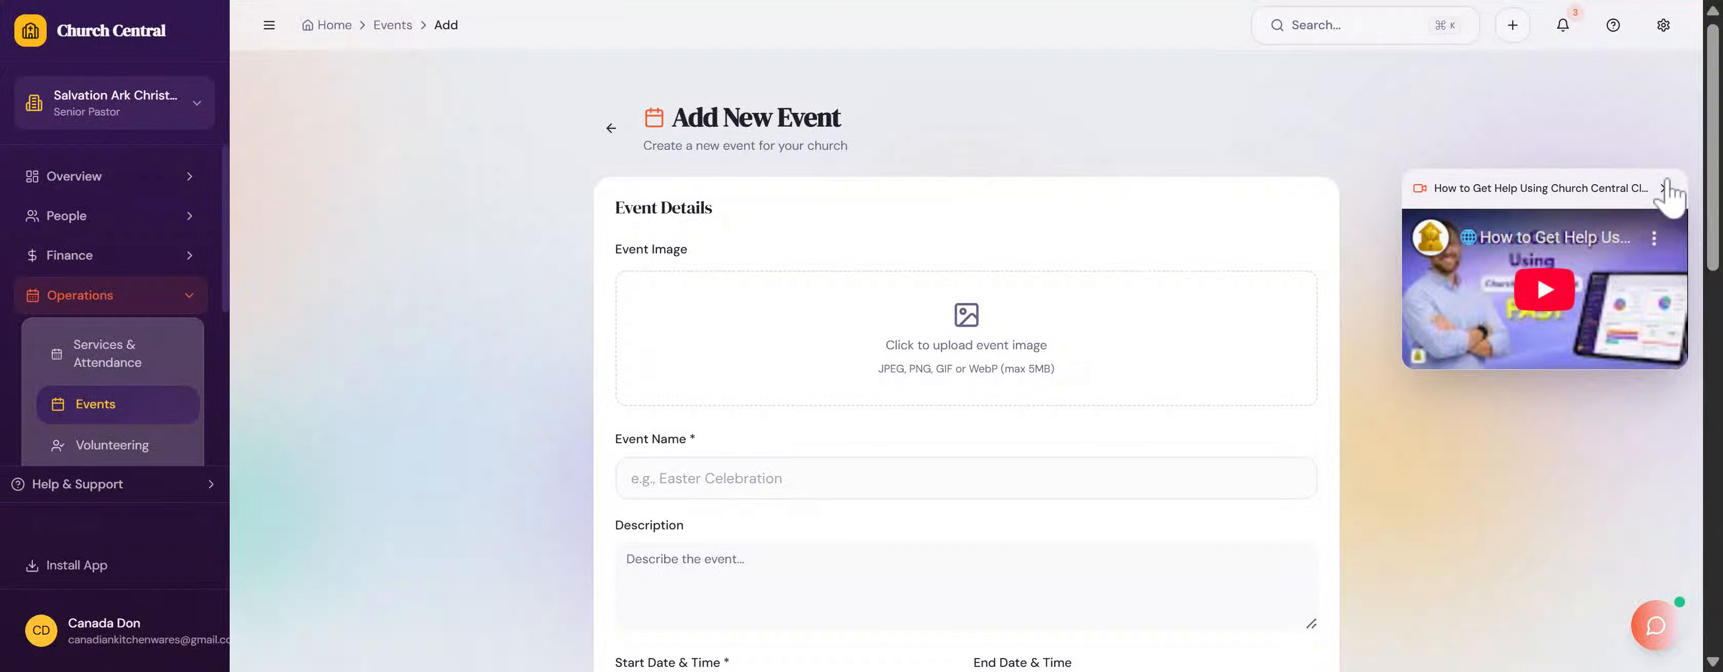
click(1664, 188)
Step: Look over the fields and options of the new event form from the event image to the attendee limit
scroll(897, 265, down, 8)
scroll(897, 265, down, 5)
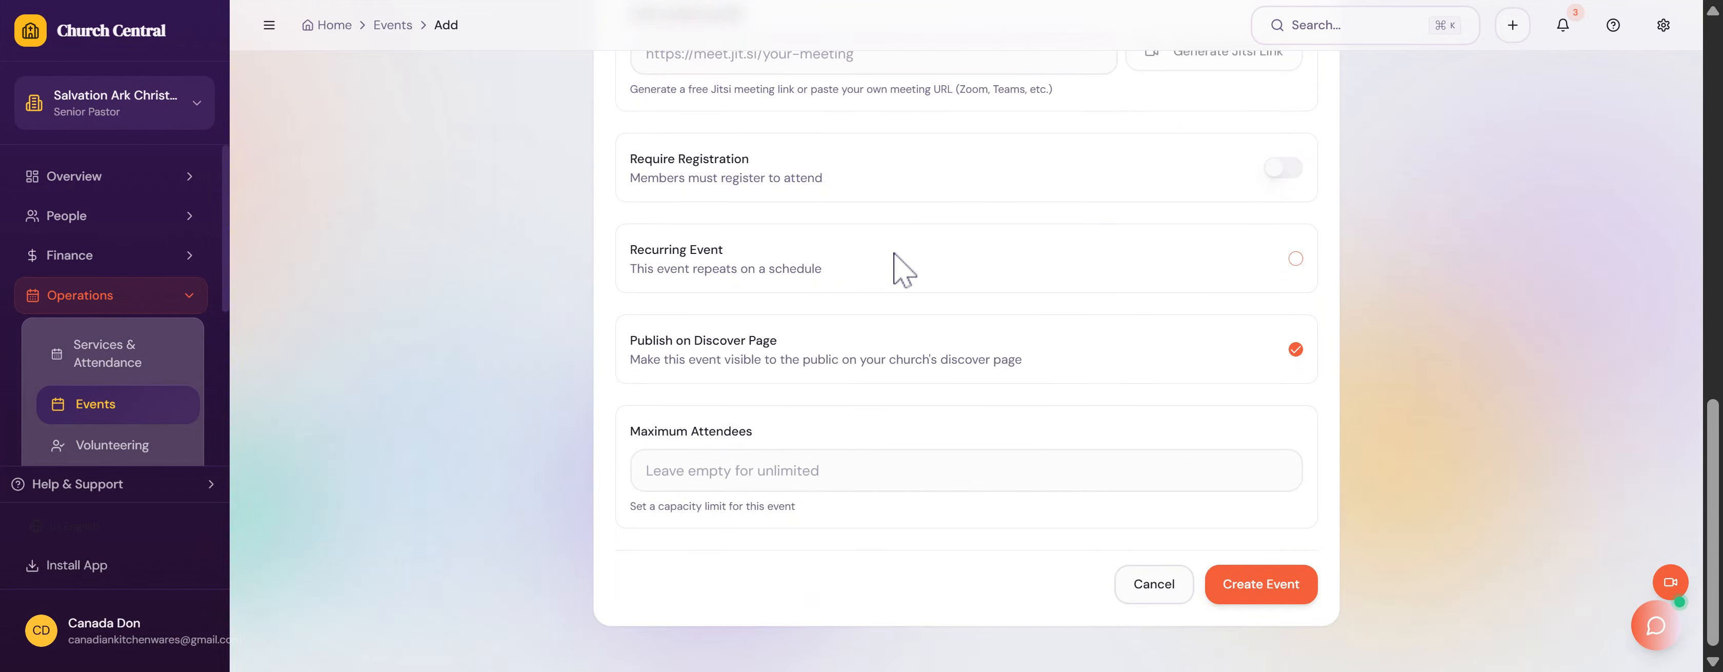
scroll(896, 269, up, 15)
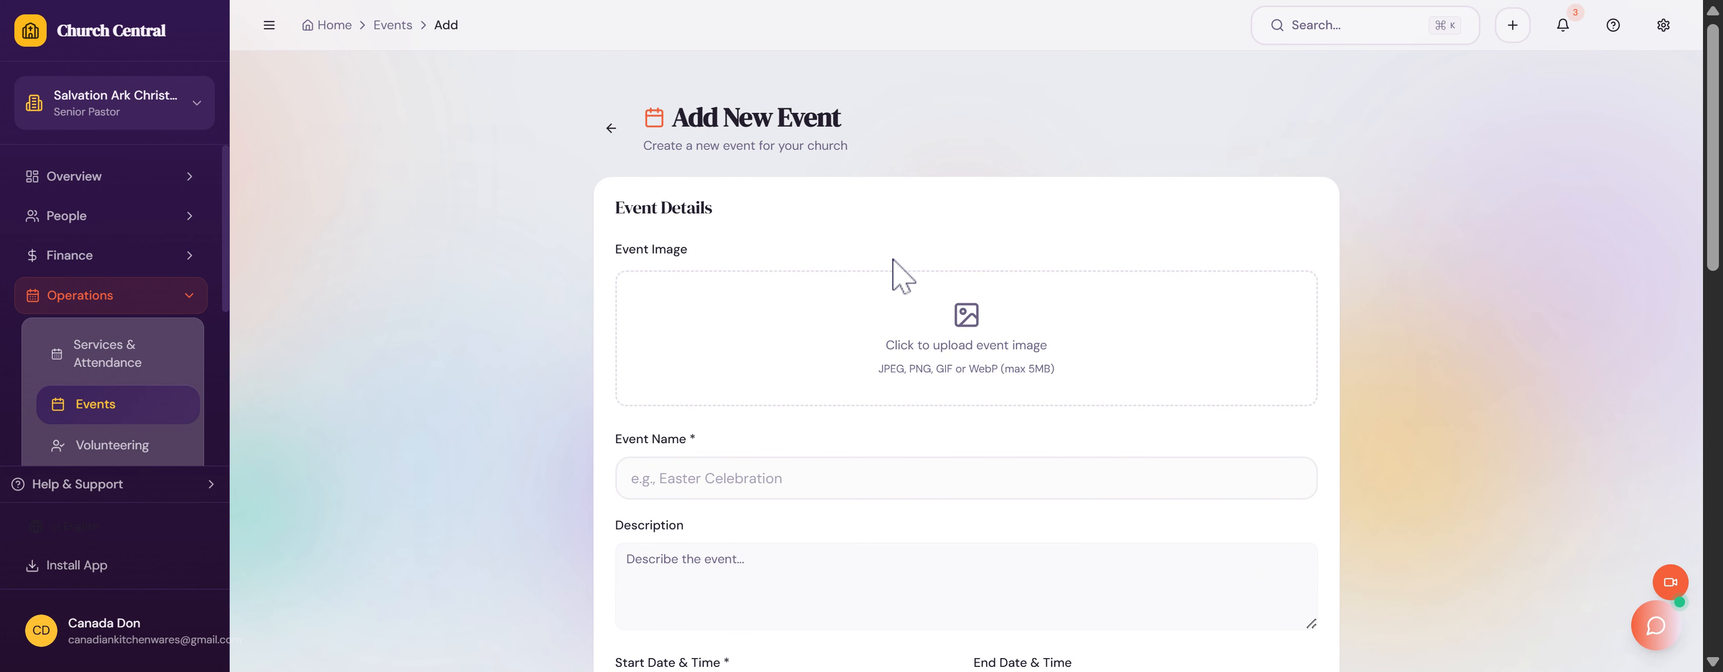
scroll(899, 309, down, 8)
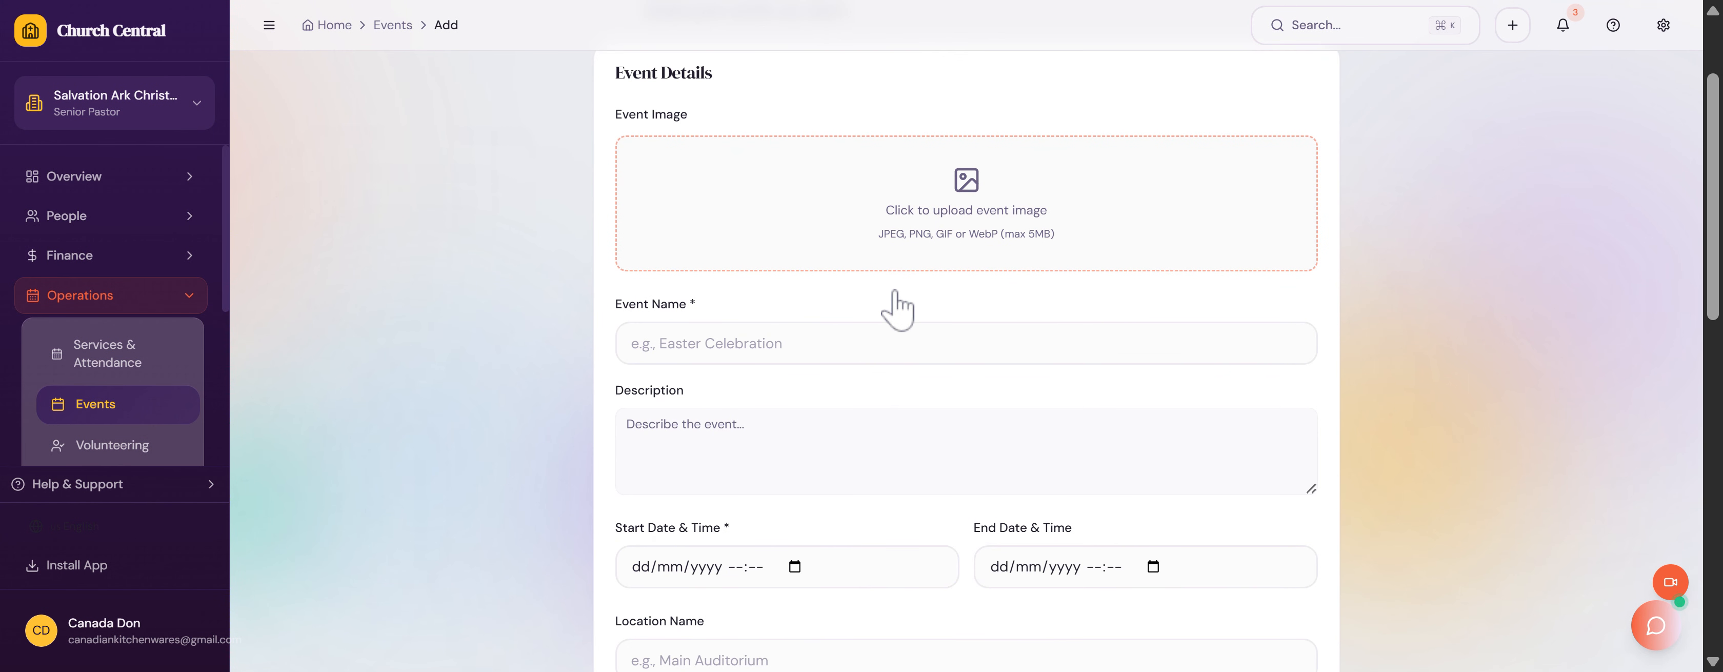
scroll(897, 294, down, 6)
scroll(896, 301, up, 14)
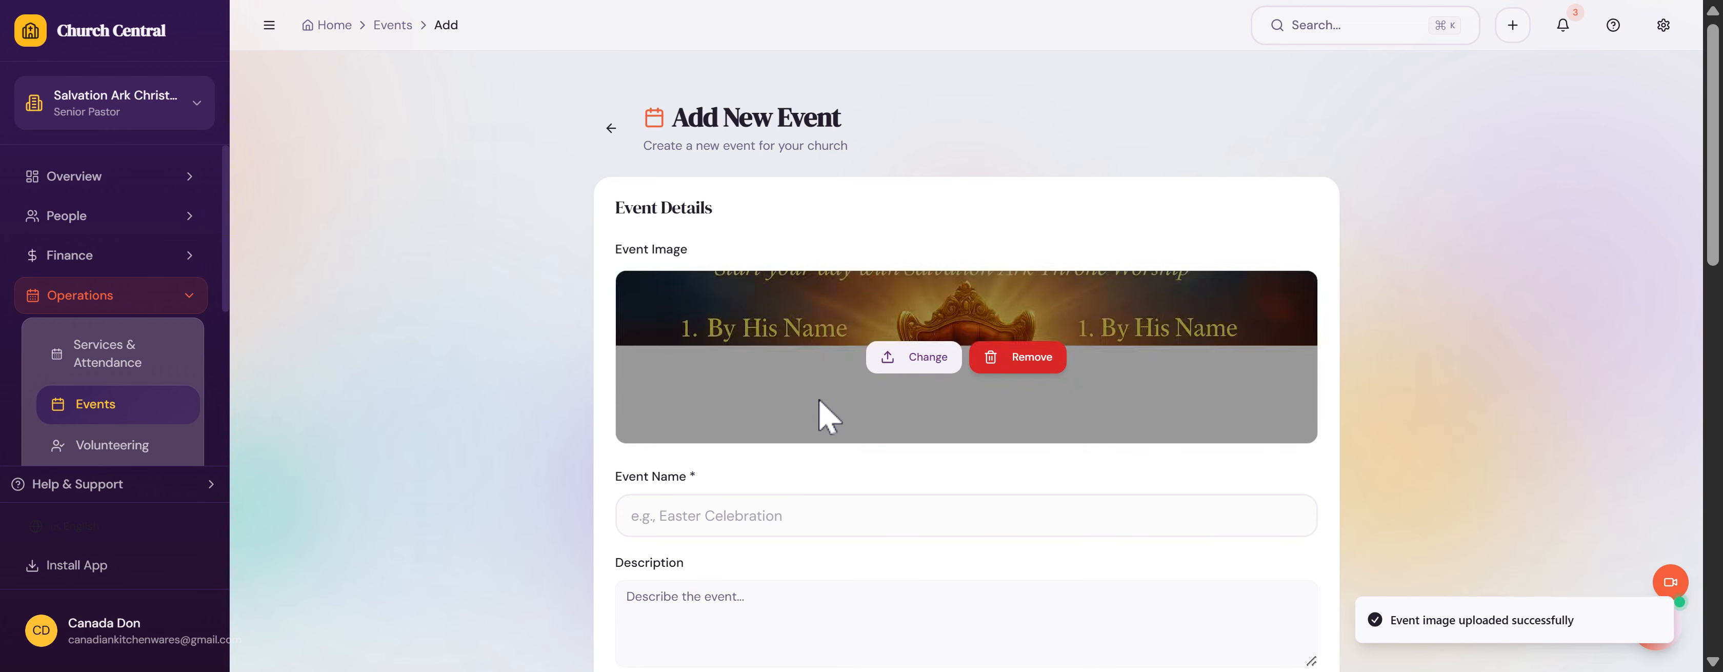
Step: Name the event "Throne Worship Concert"
click(701, 507)
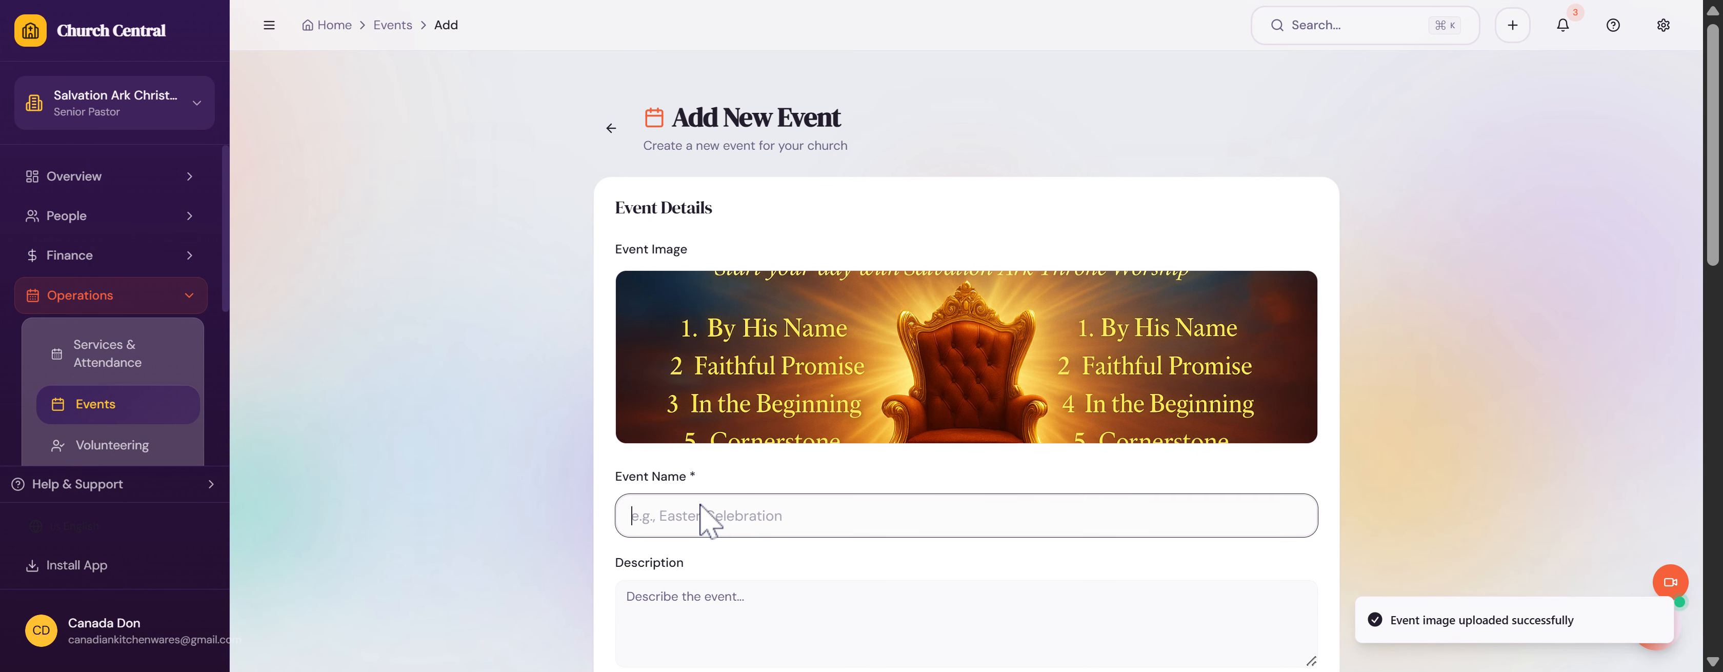
mouse_move(1011, 332)
text(T)
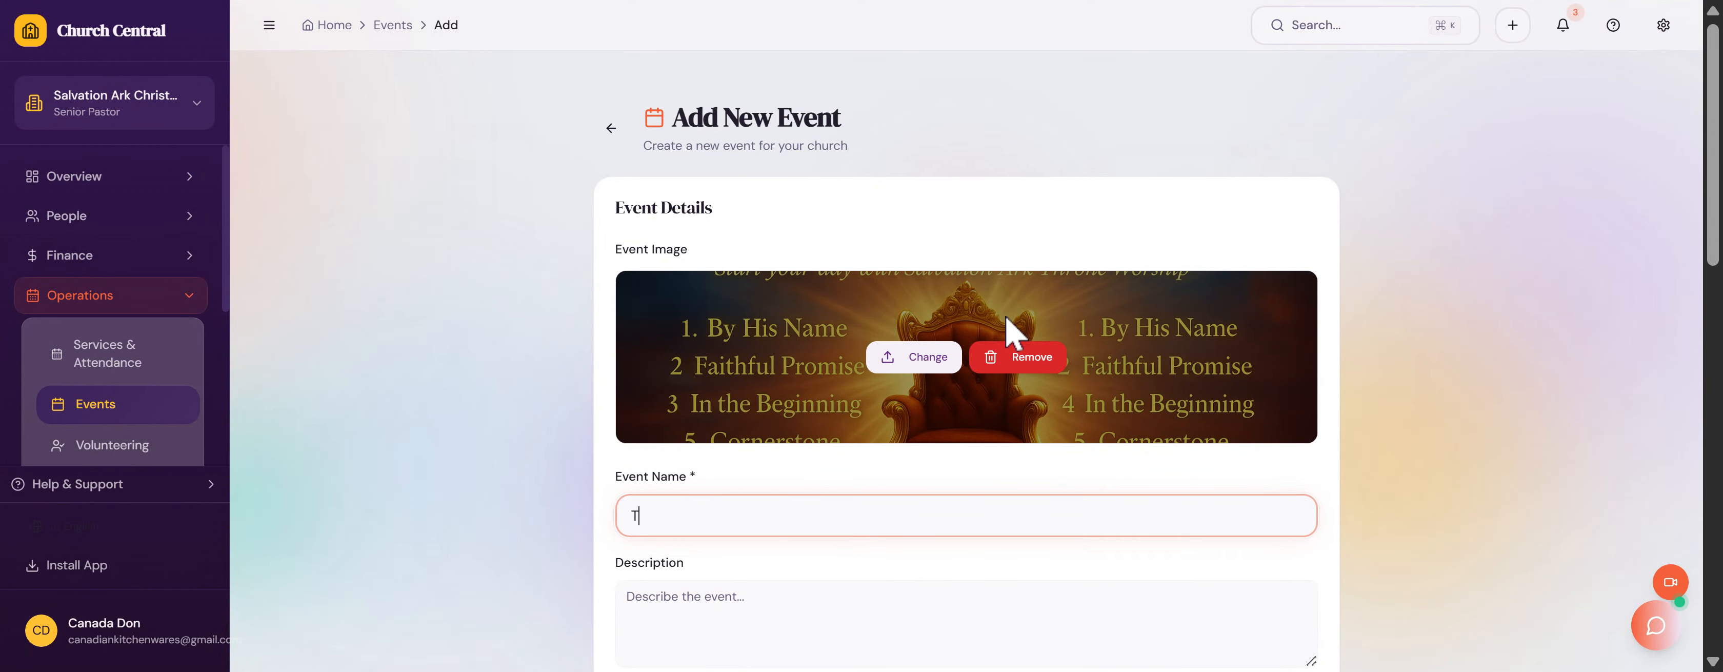
text(hrone Worship Co)
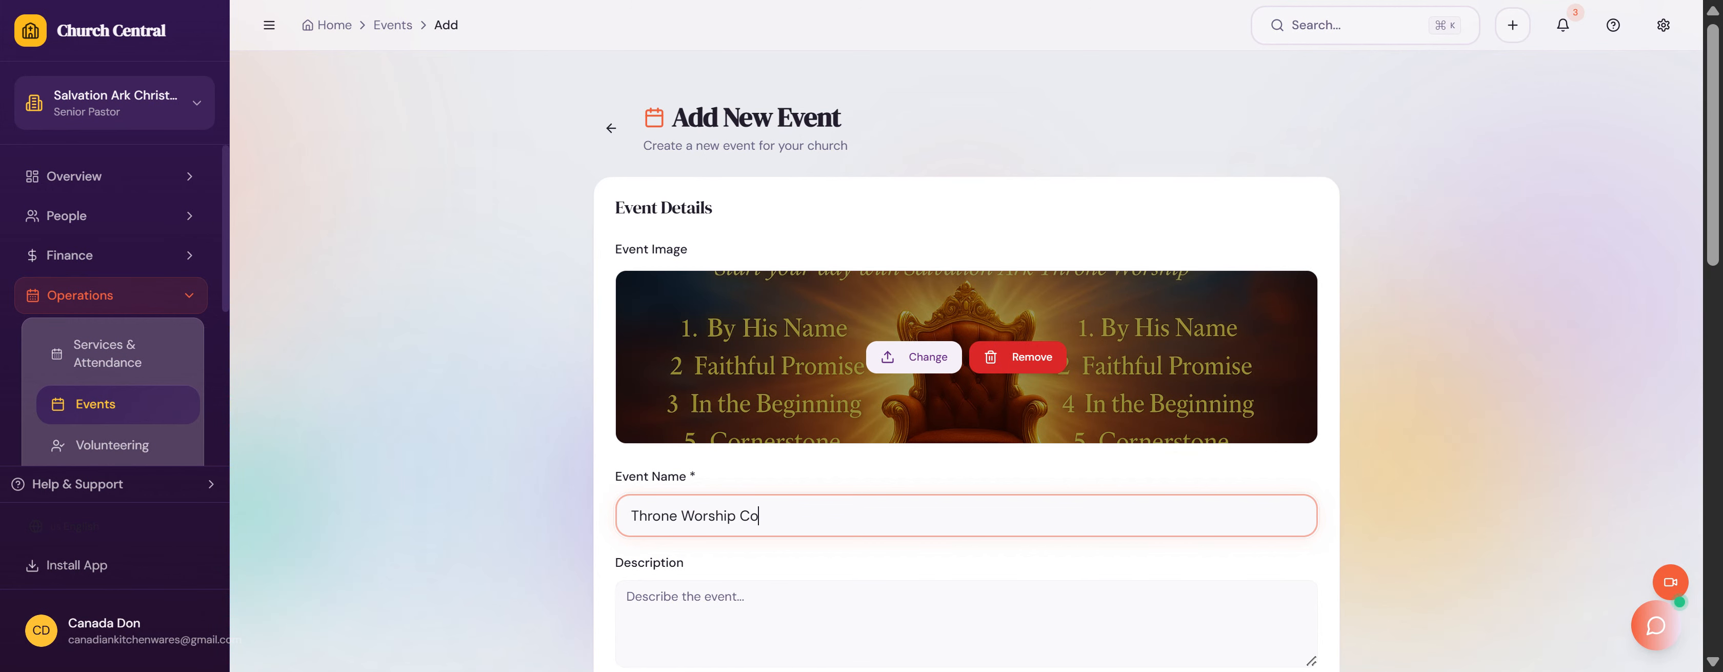
text(ncert)
Step: Set the event's start date and time to 28/02/2026 04:00
scroll(992, 297, down, 5)
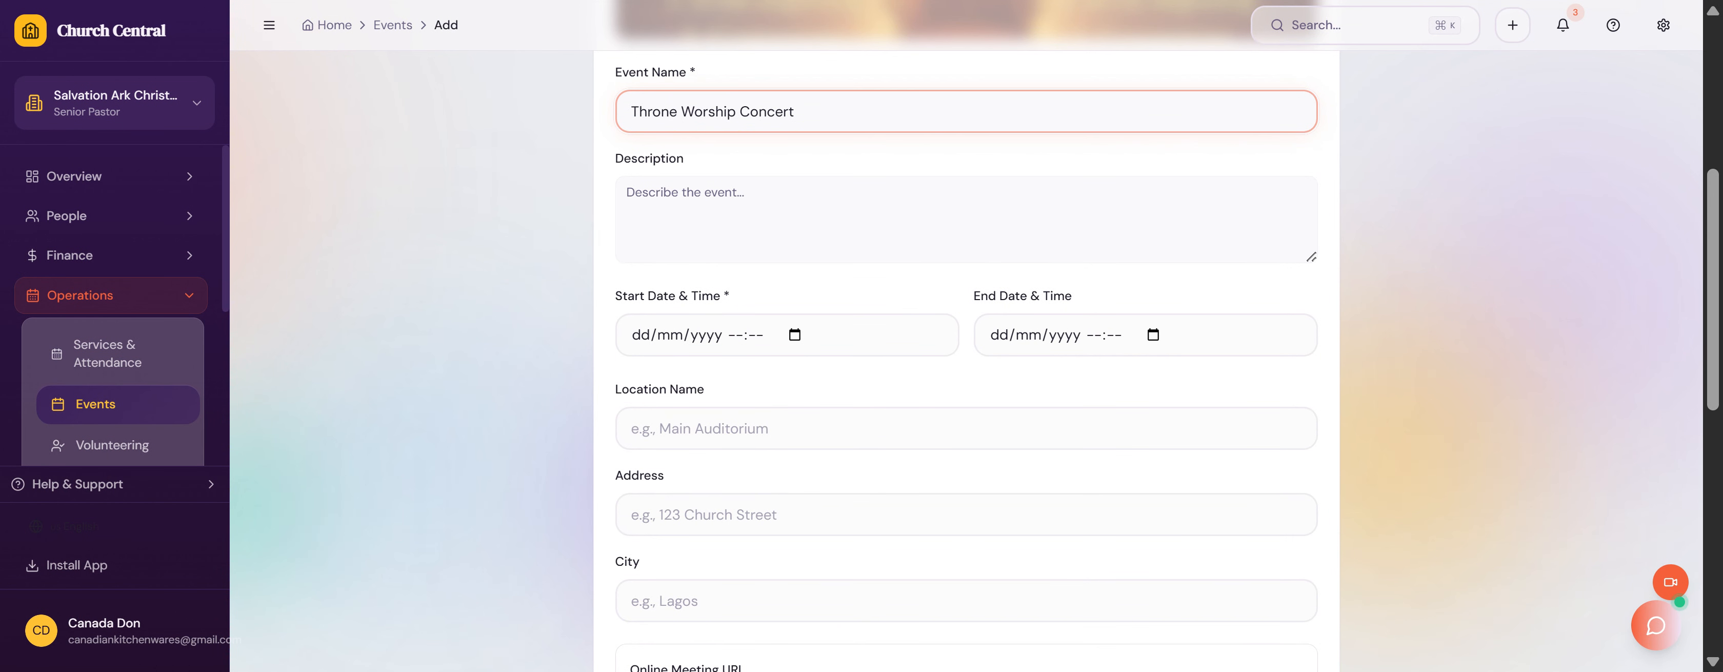
click(640, 338)
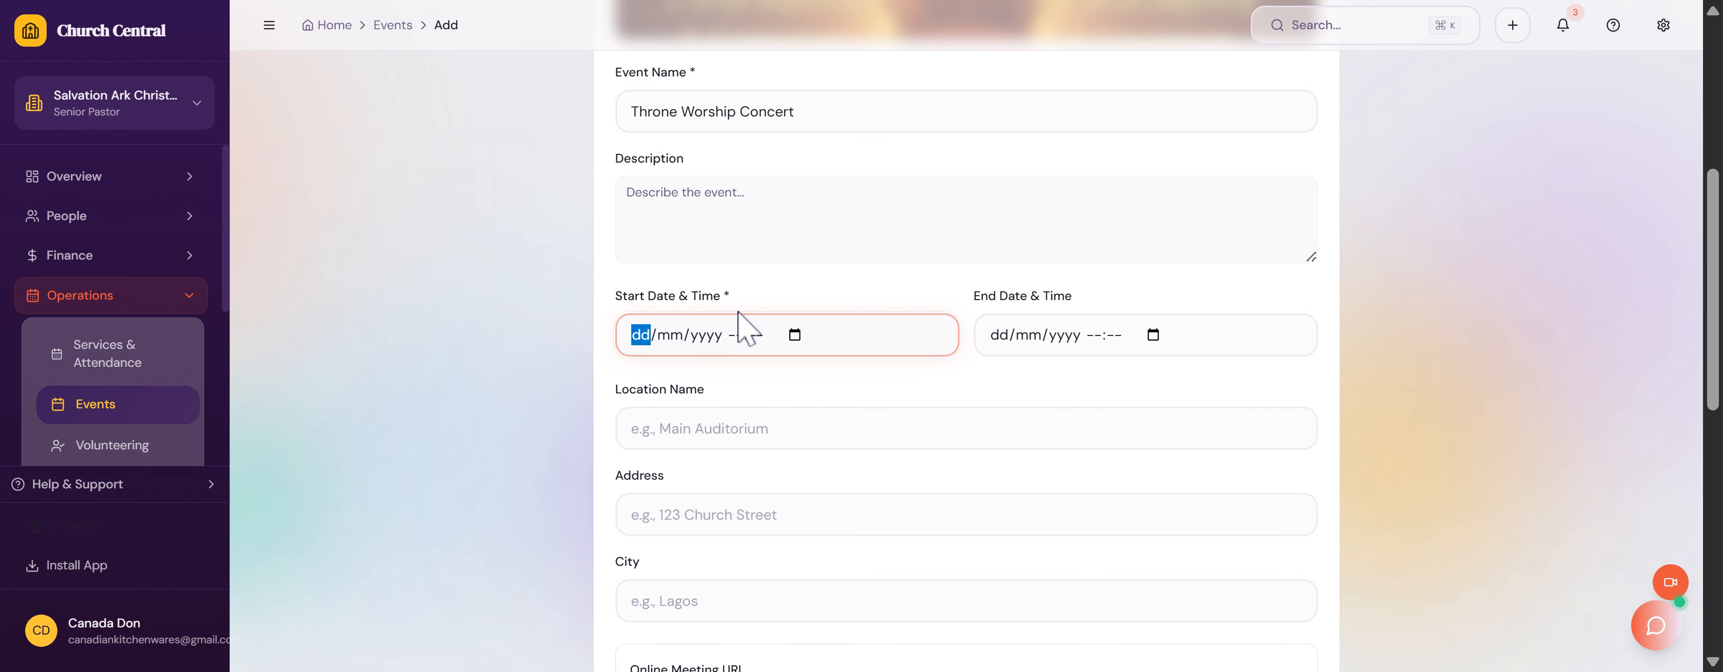
text(28/)
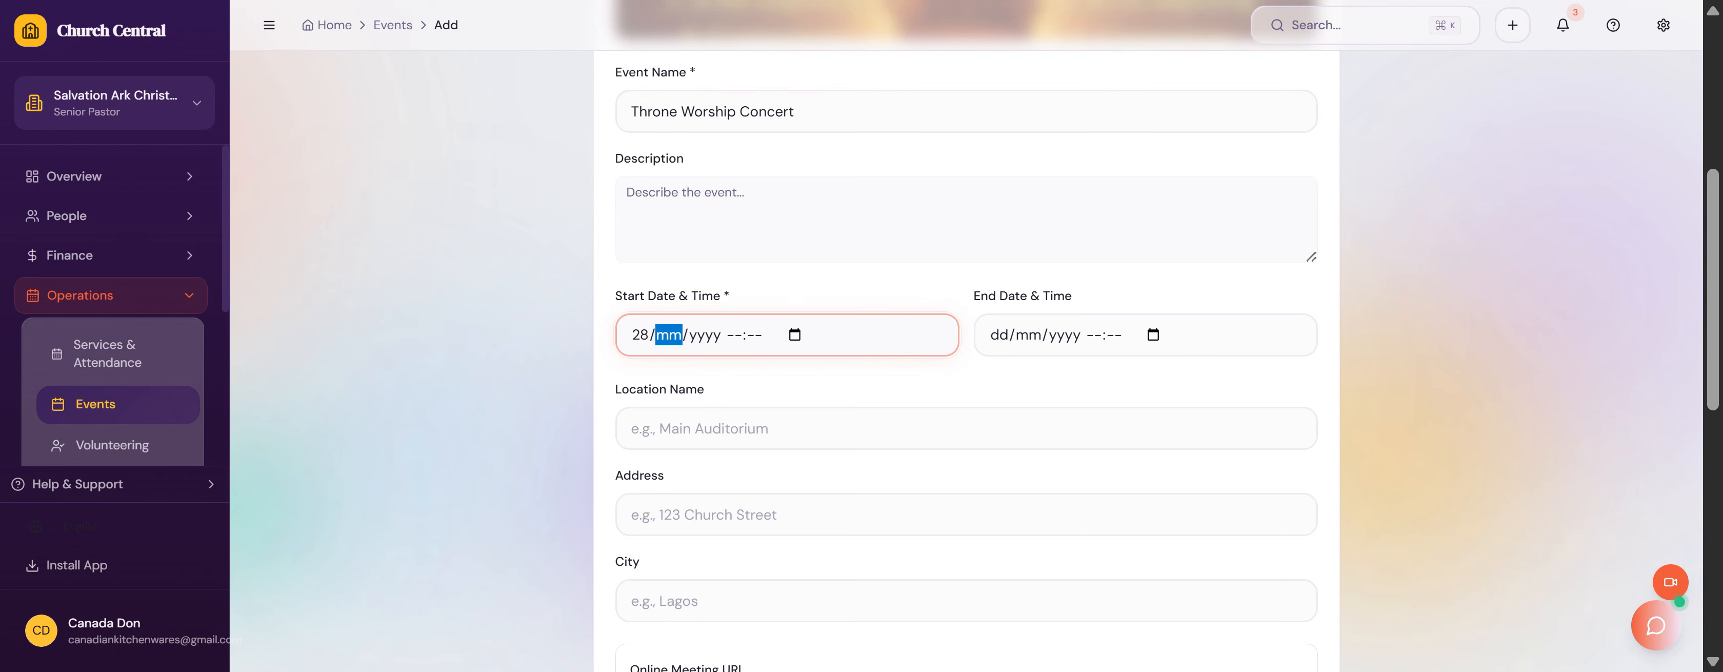
text(02/)
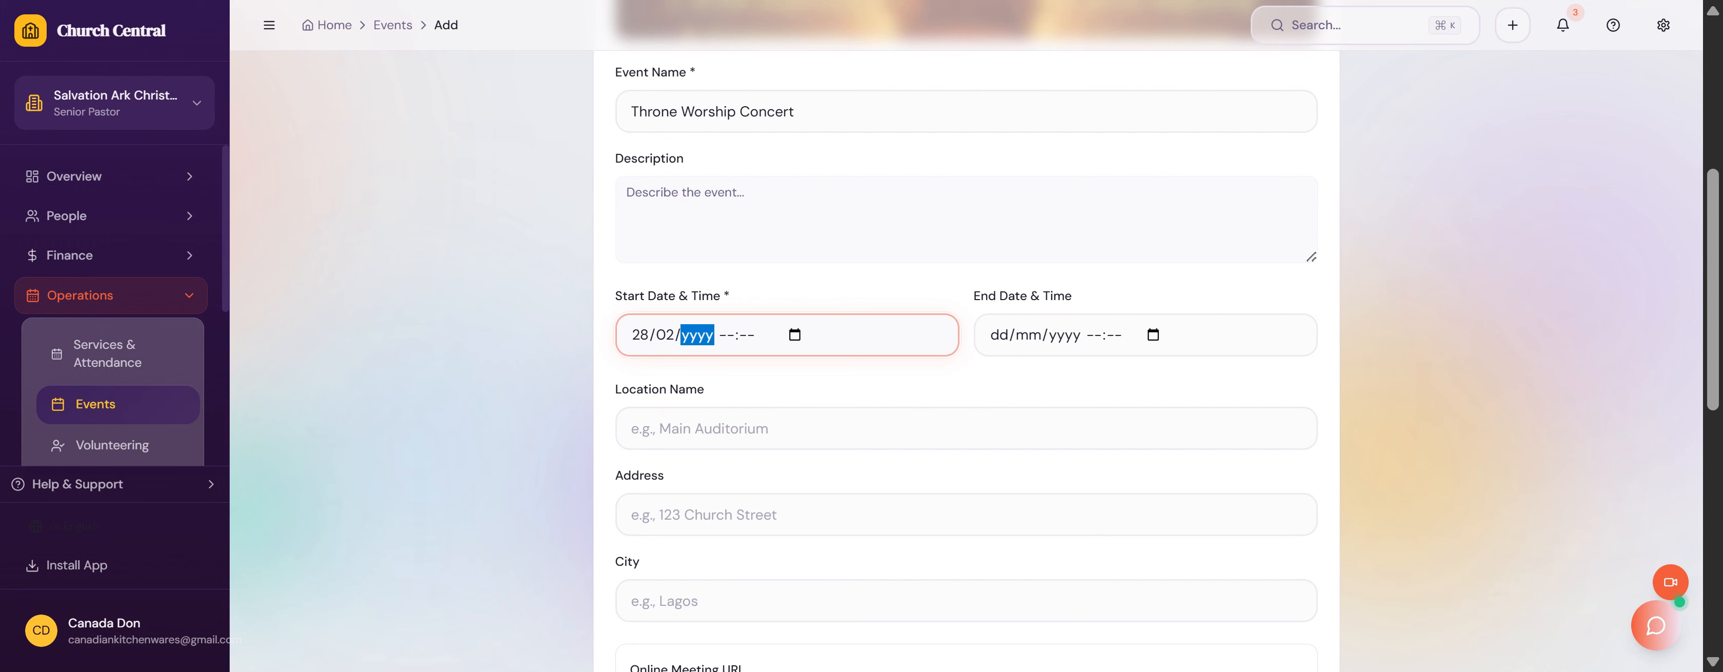
text(2026)
click(727, 340)
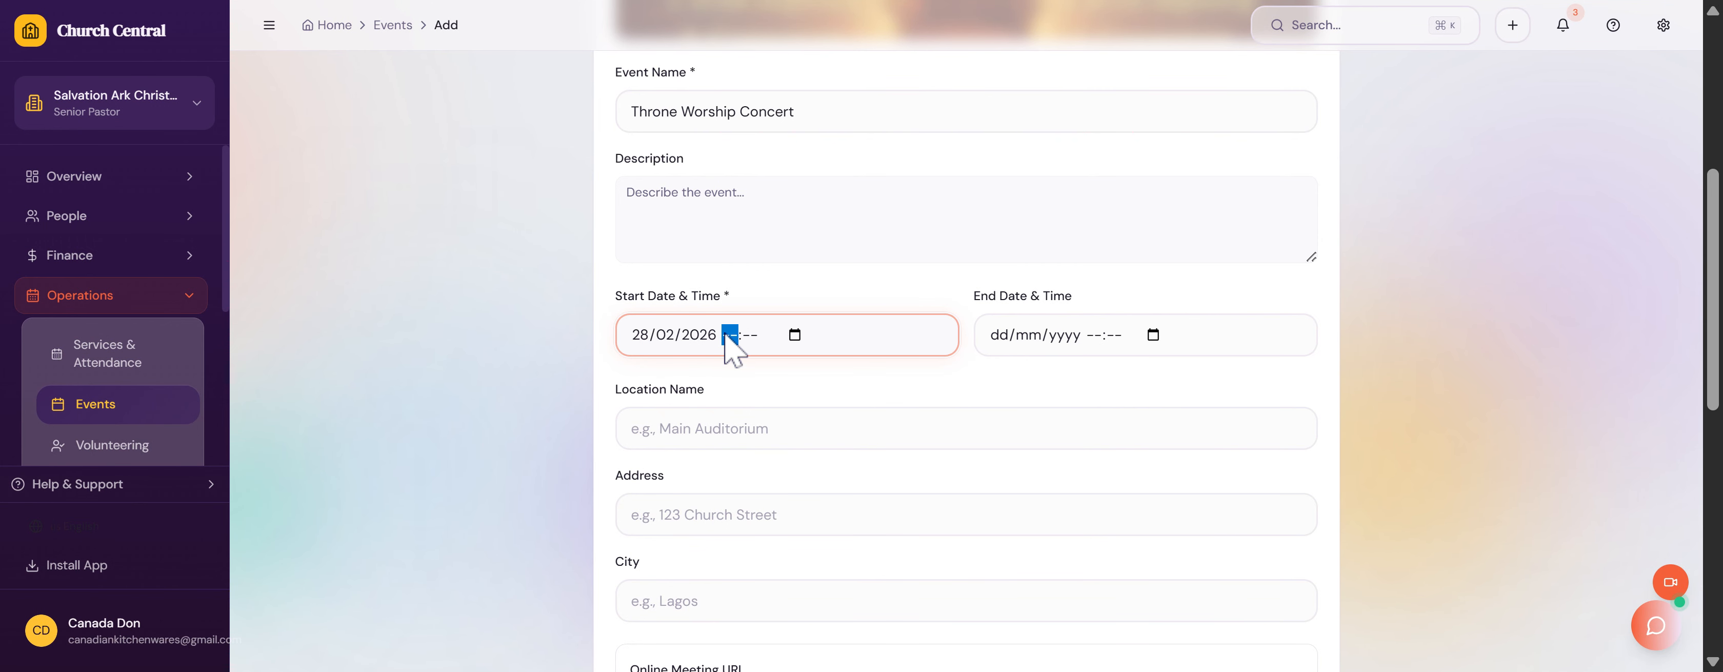
text(0400)
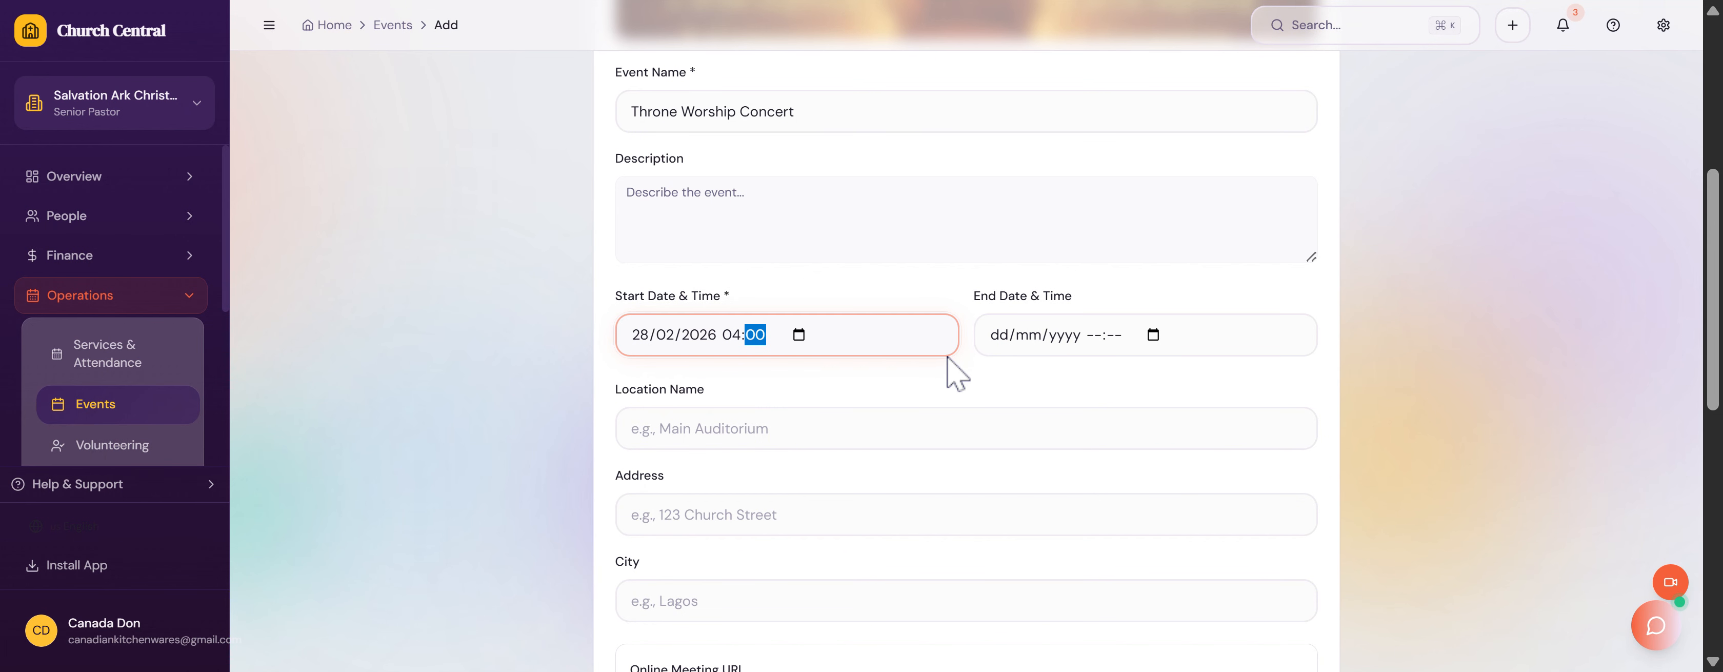
Step: Set the event's end date and time to 28/02/2026 20:00
click(997, 336)
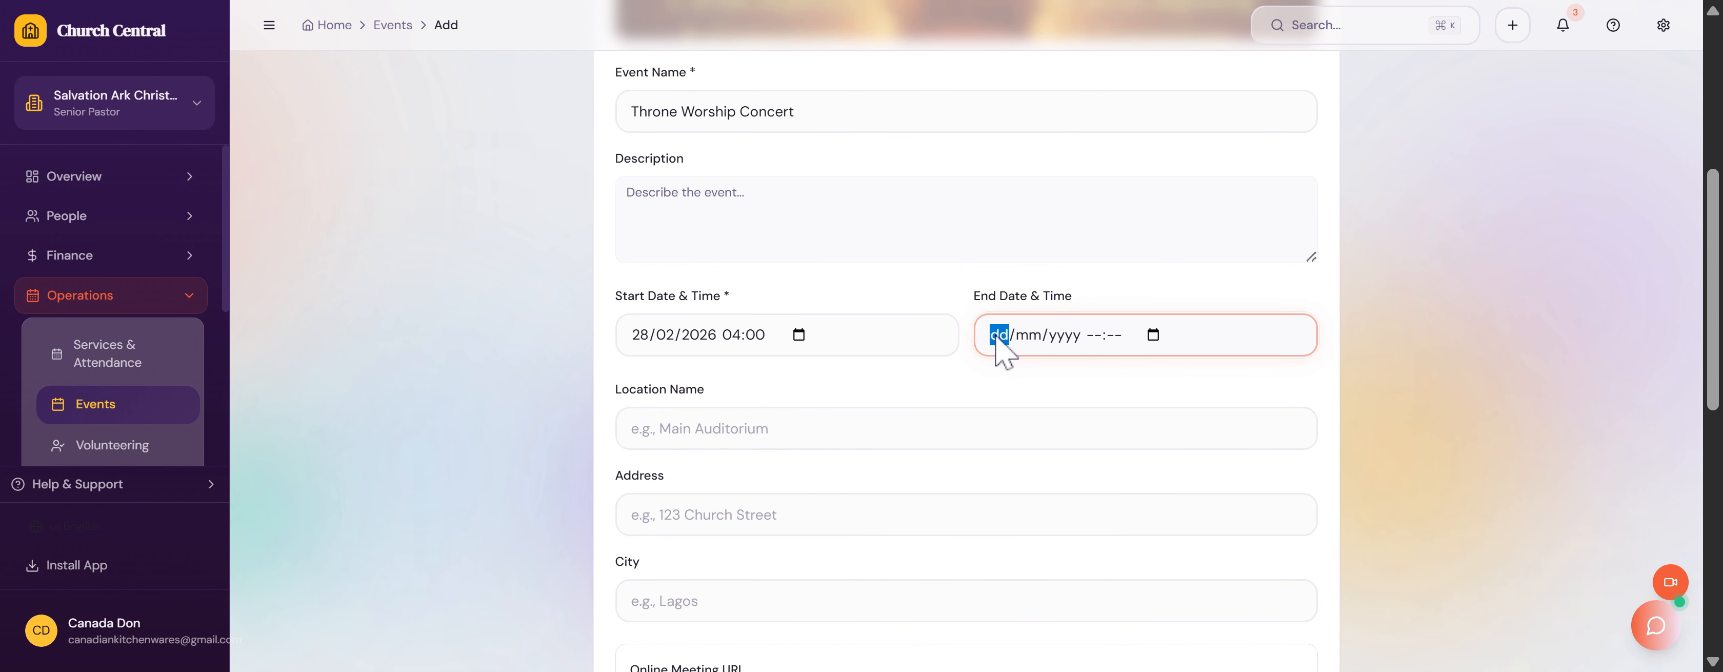
text(28/)
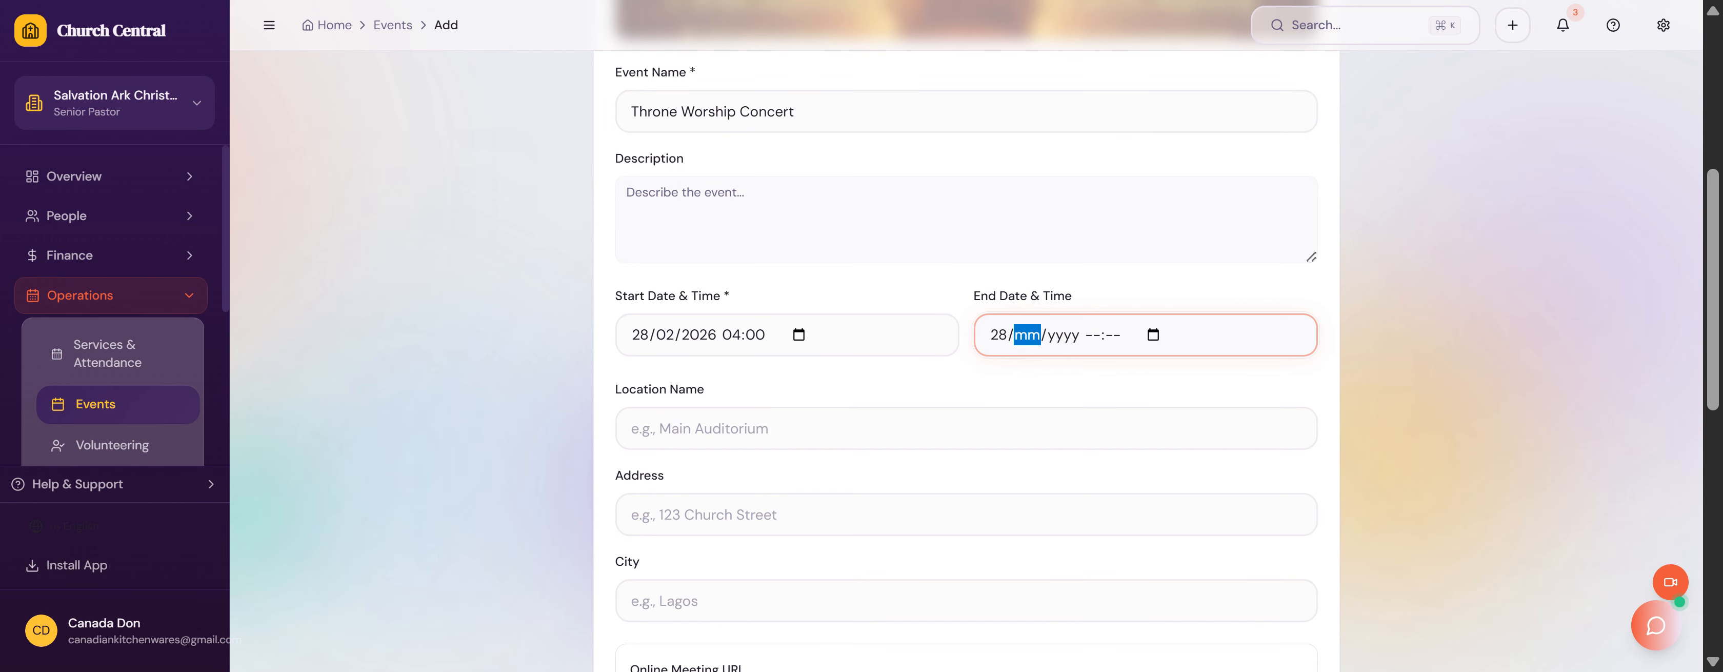
text(02/20)
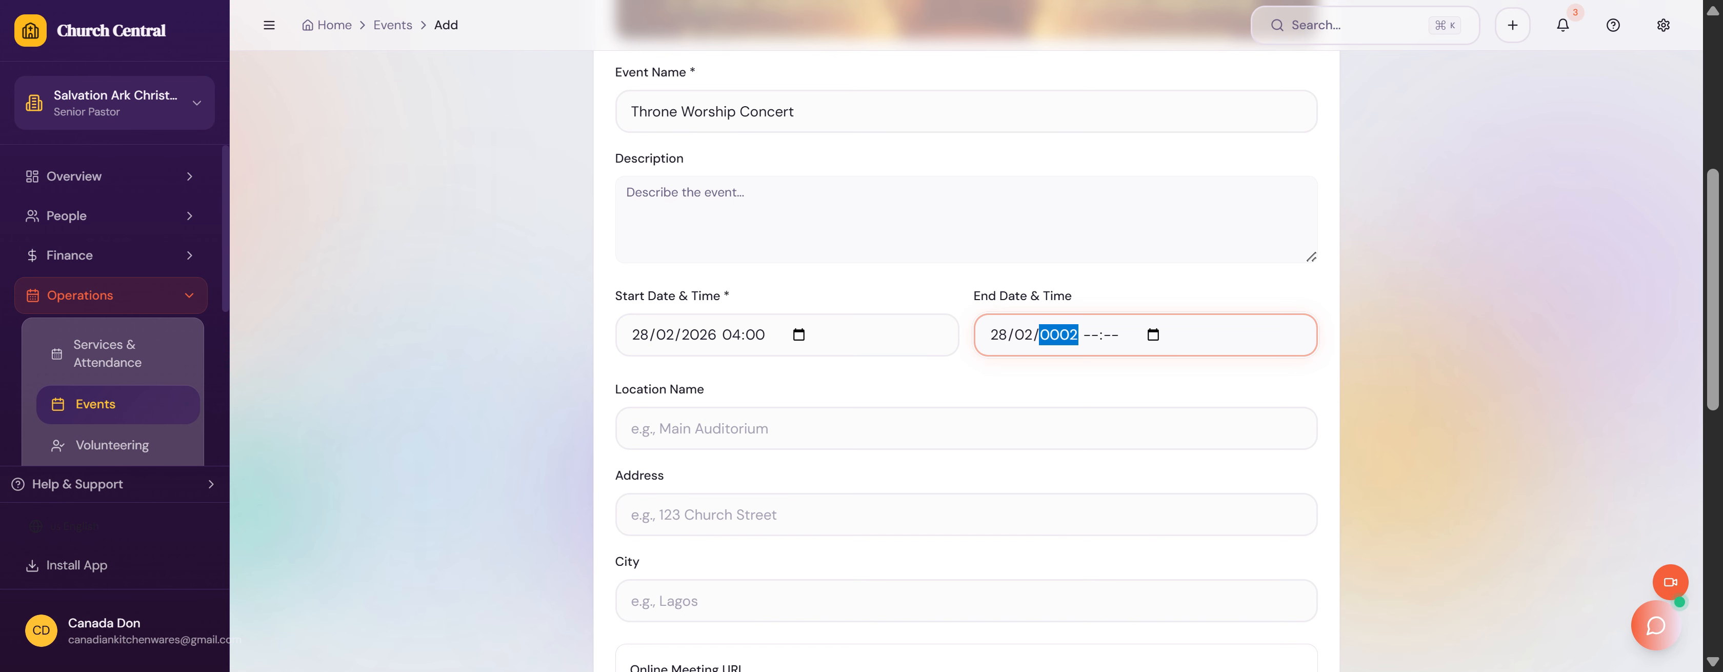
text(26)
key(Tab)
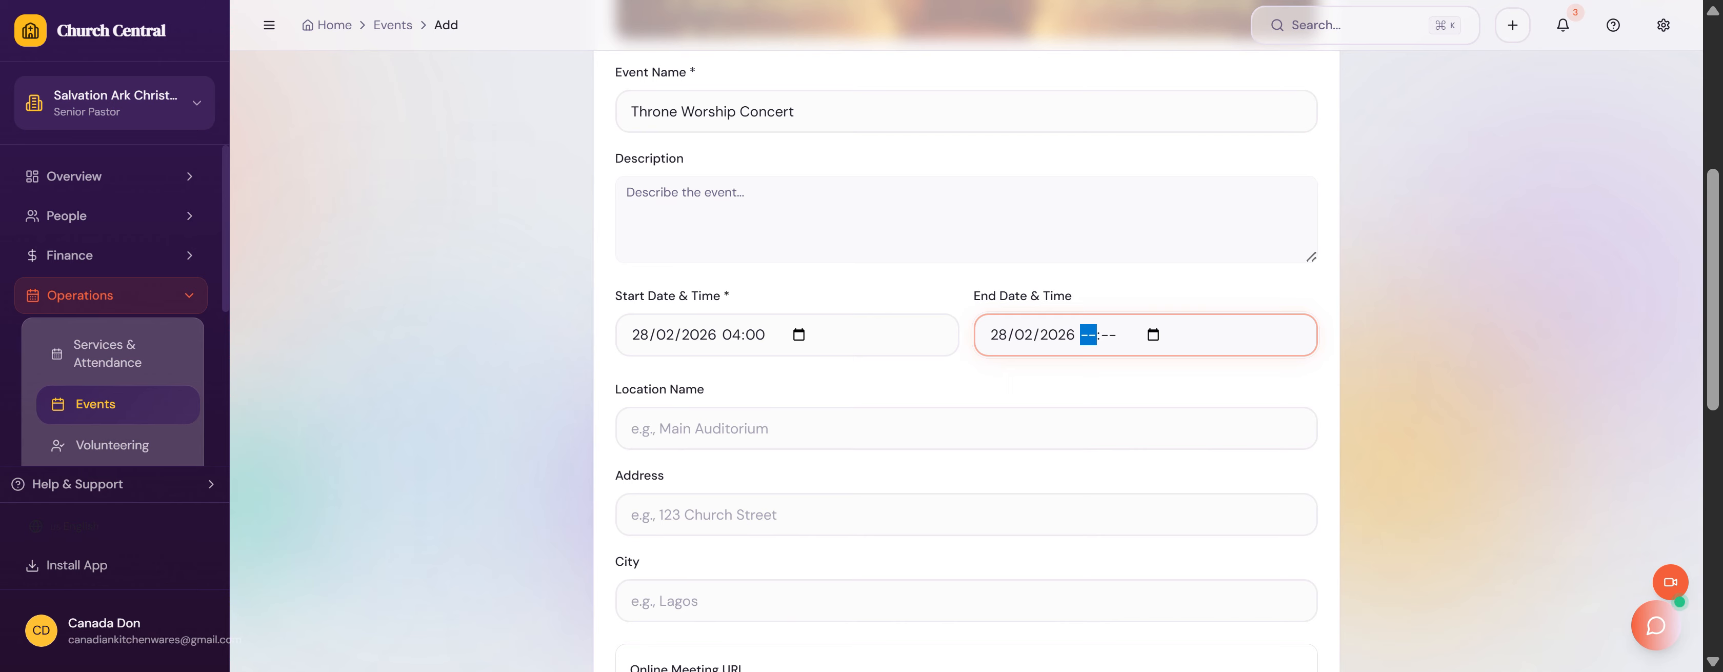
text(20:00)
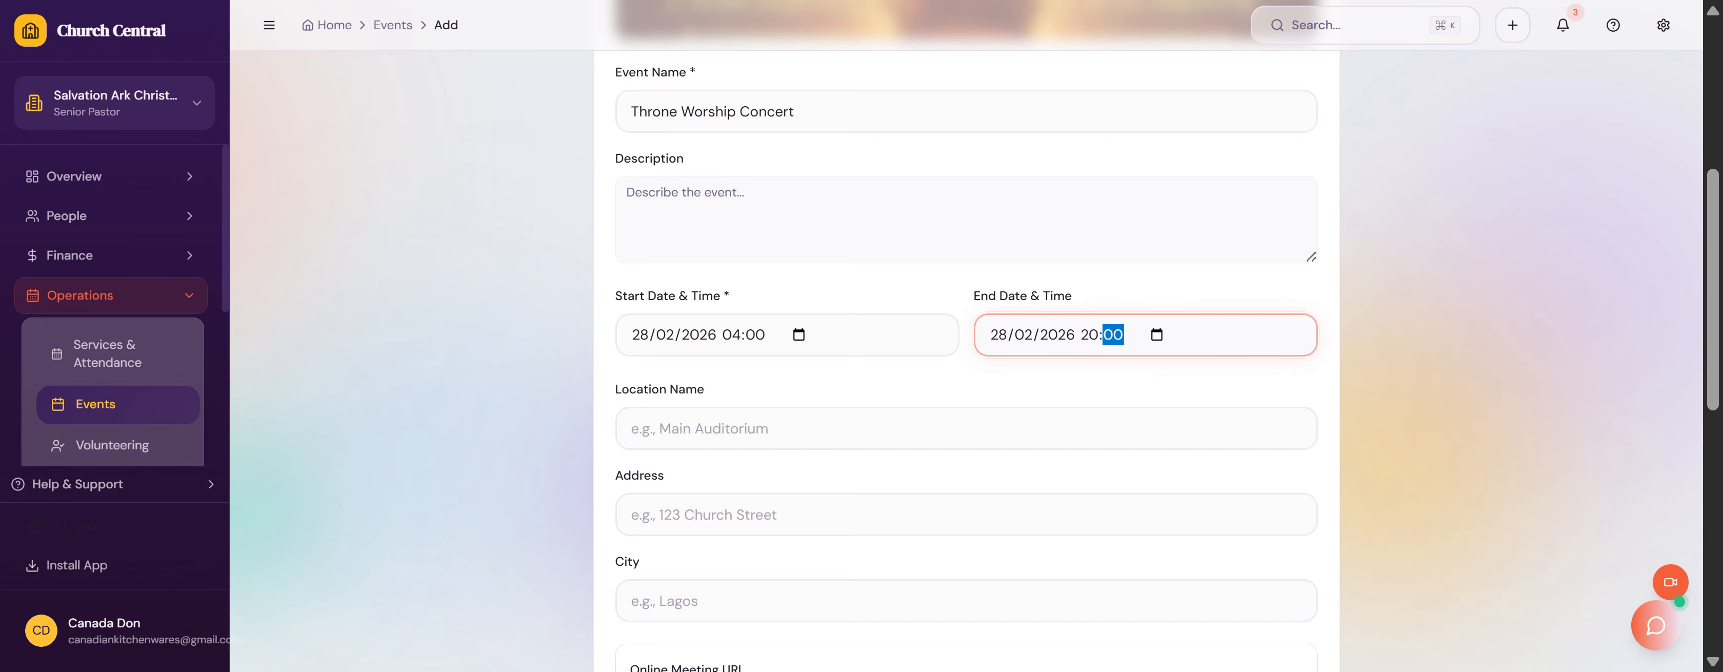
Step: Correct the event's start time to 16:00
click(734, 341)
text(1)
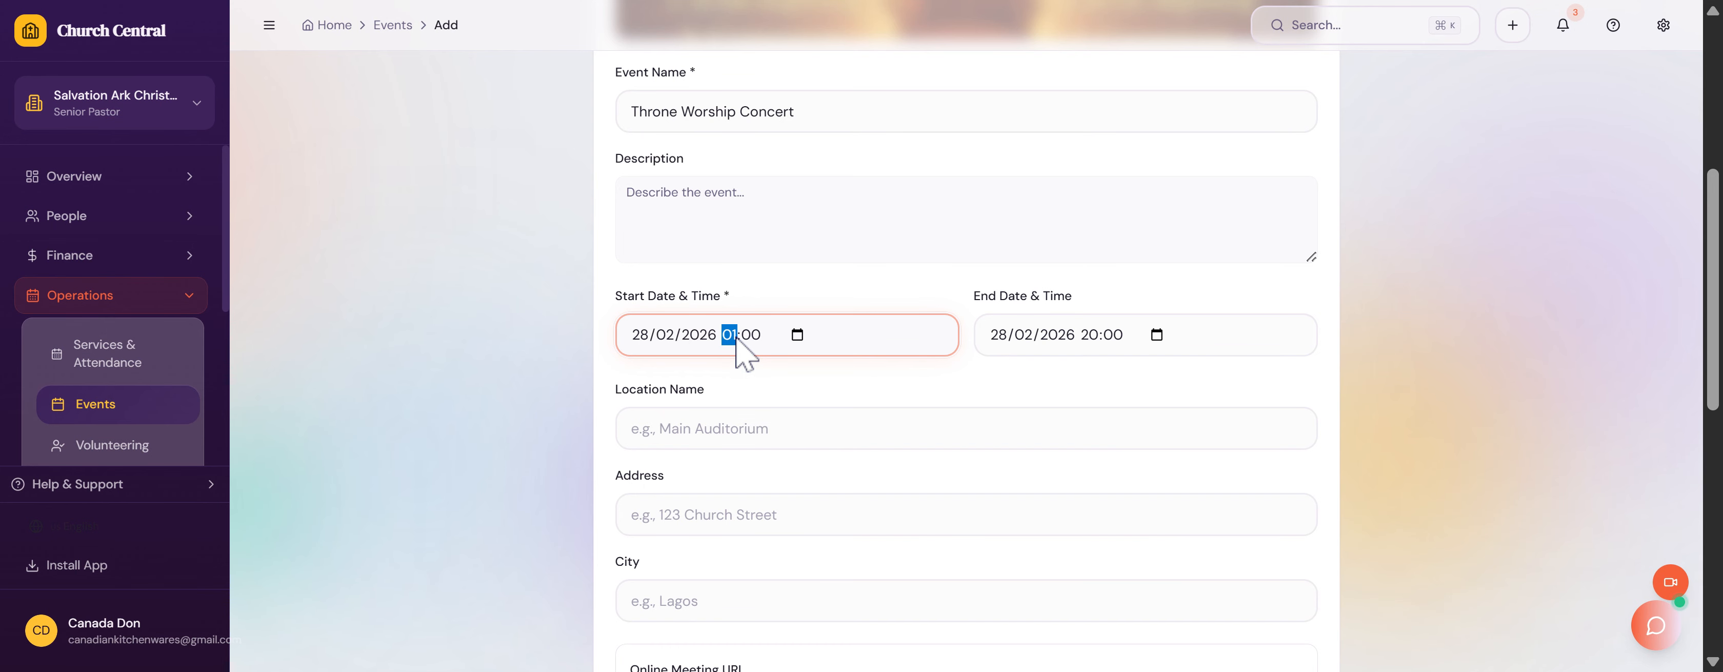
text(6)
Step: Enter "Main Church" as the event's location name
scroll(966, 361, down, 4)
click(749, 171)
text(Main Church)
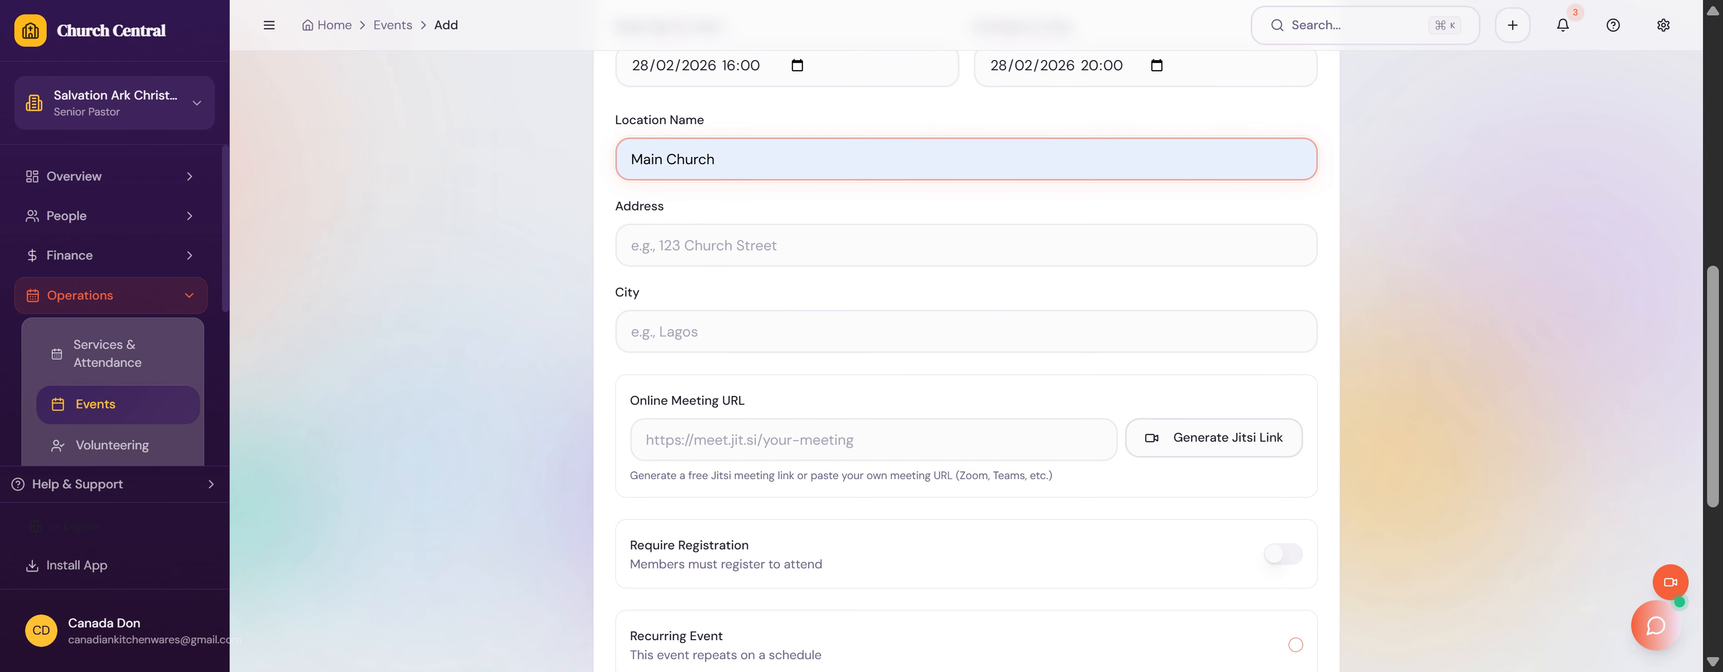
Step: Generate a Jitsi link for the event's online meeting URL
scroll(966, 362, down, 4)
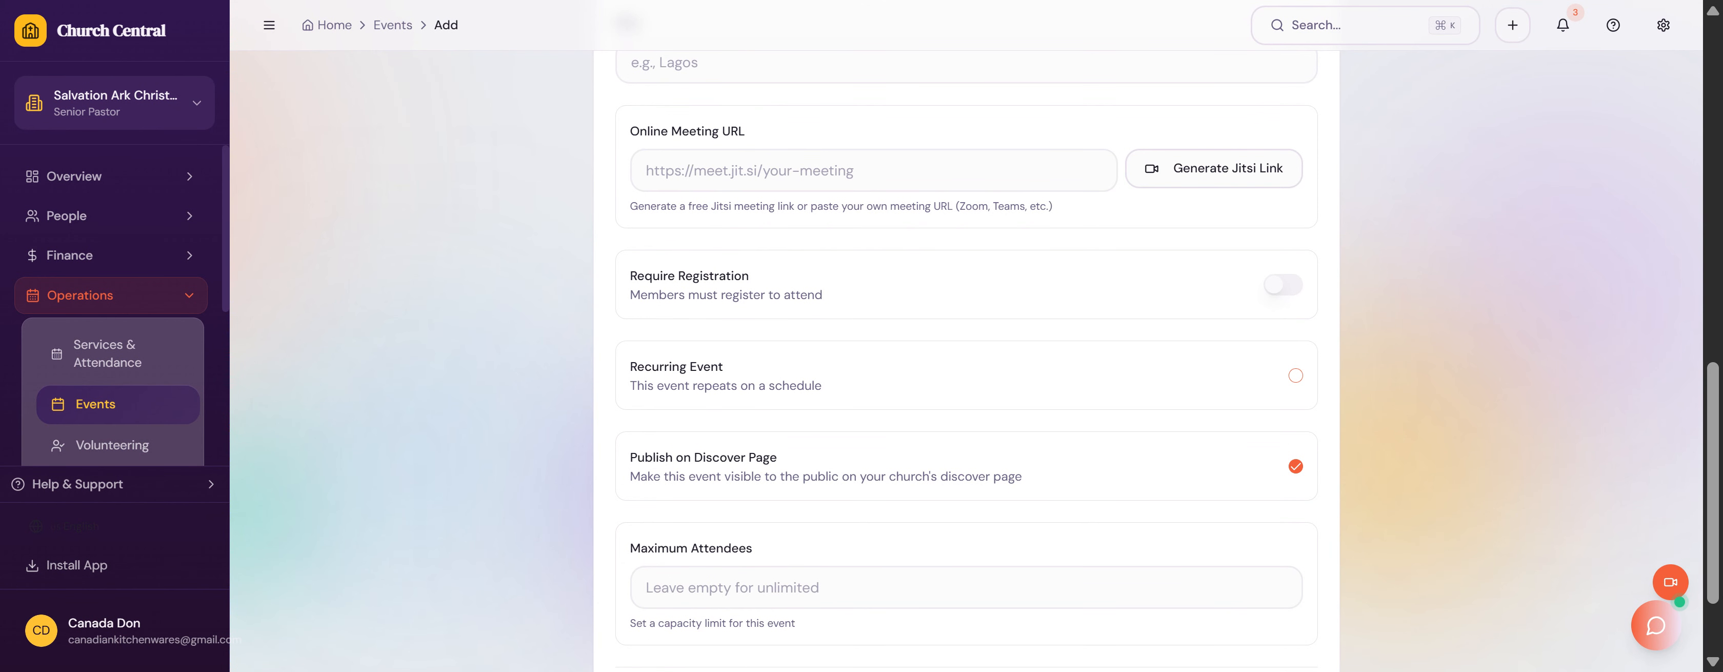
scroll(823, 268, up, 2)
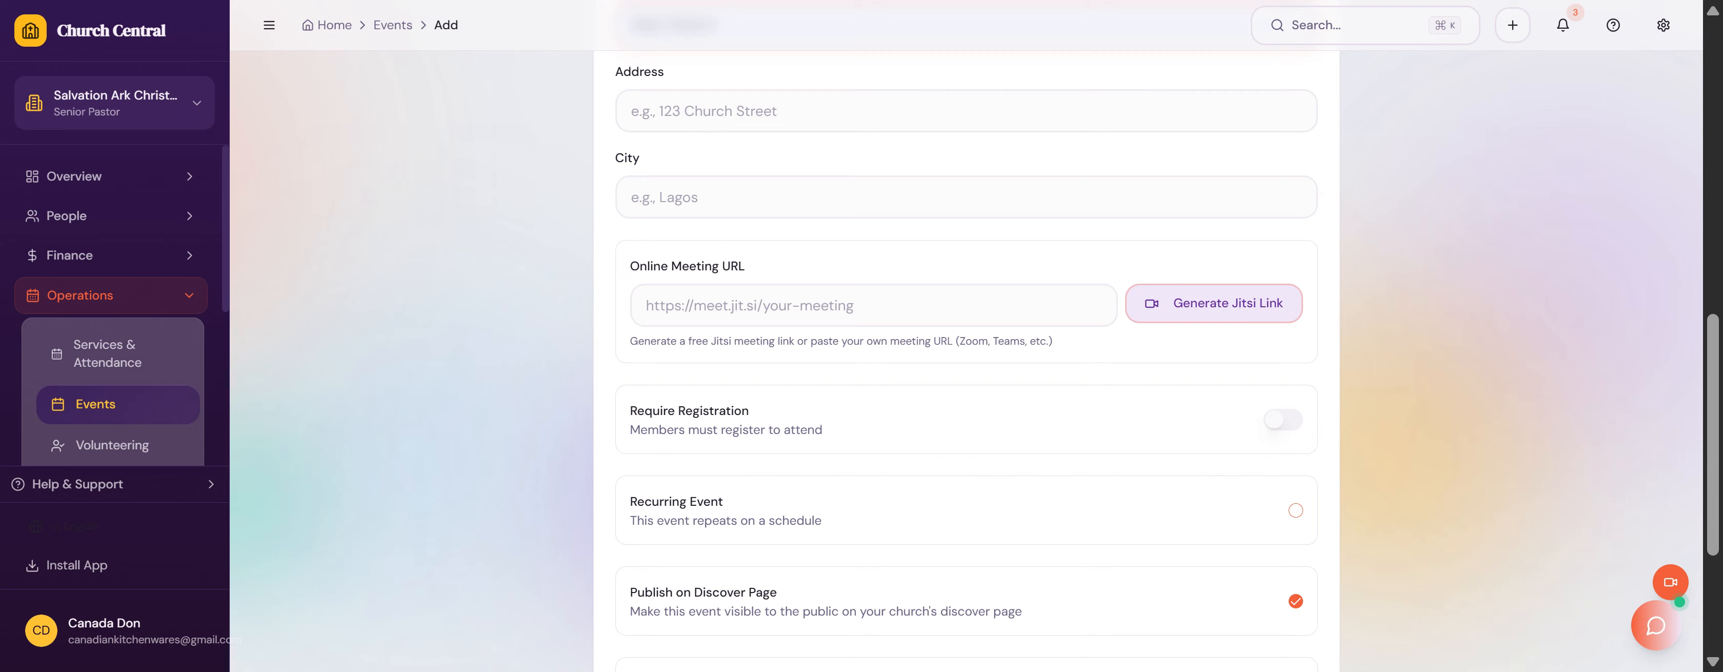
click(1223, 311)
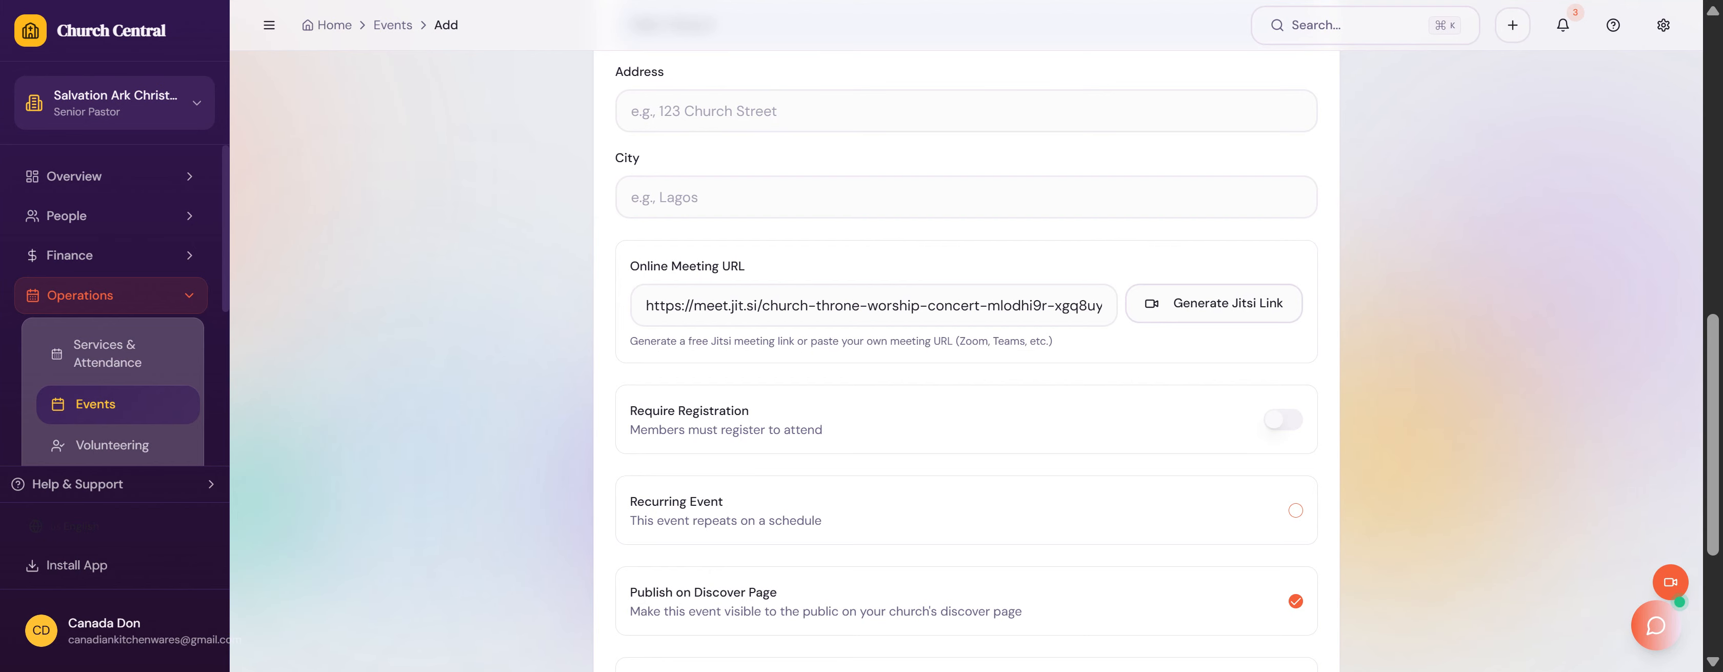
Step: Require registration for the event and use the Default Form (Name, Email, Phone) as its registration template
scroll(965, 334, down, 2)
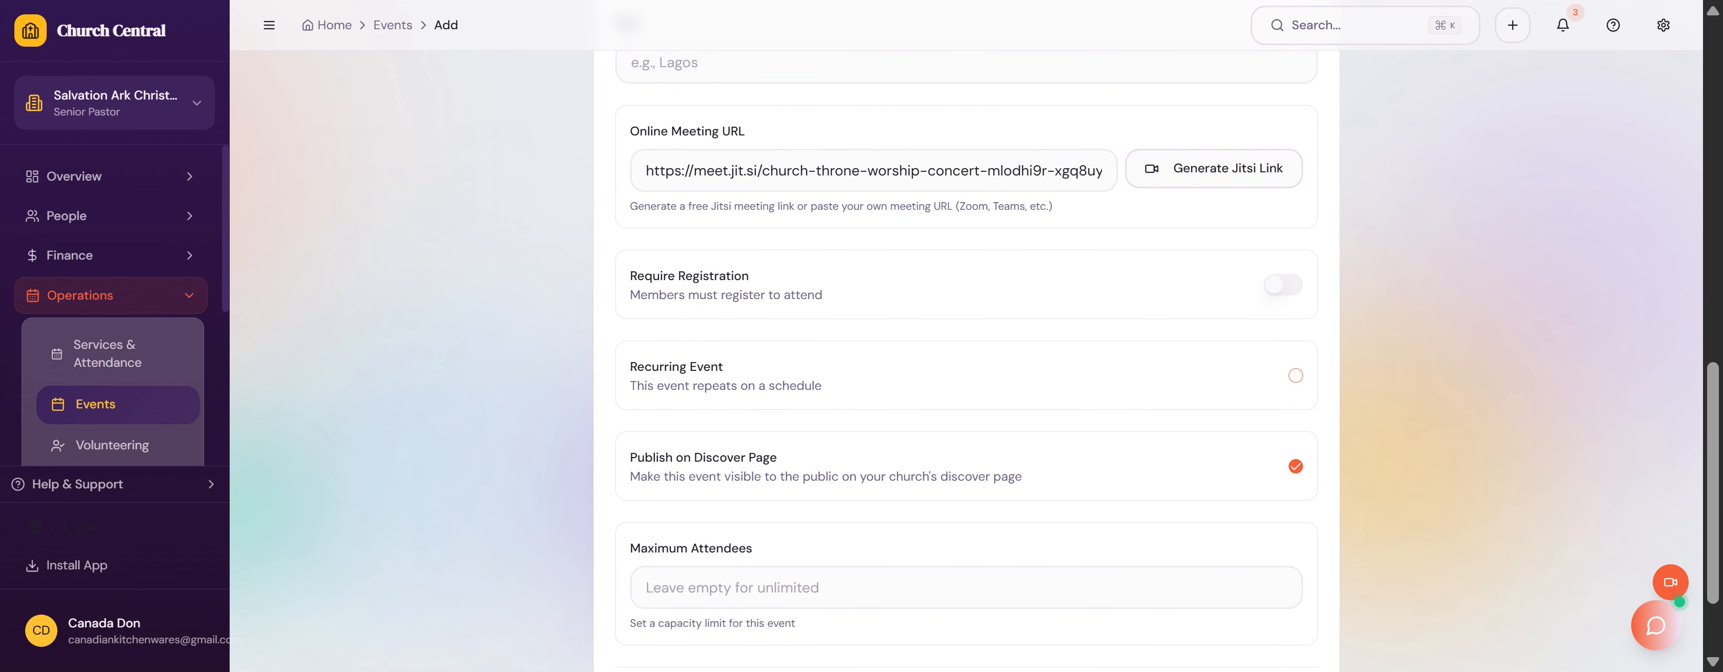
scroll(966, 335, down, 3)
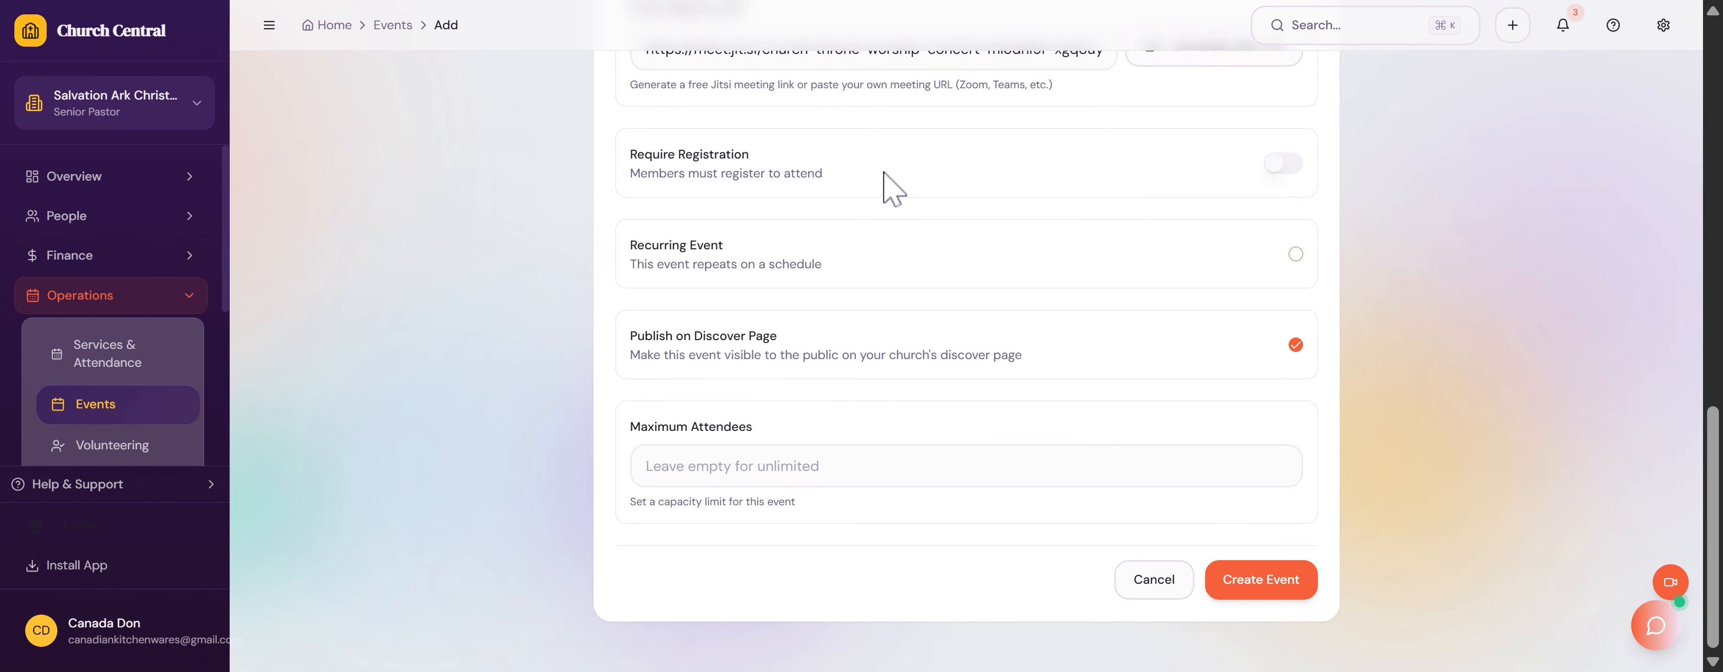
click(1283, 164)
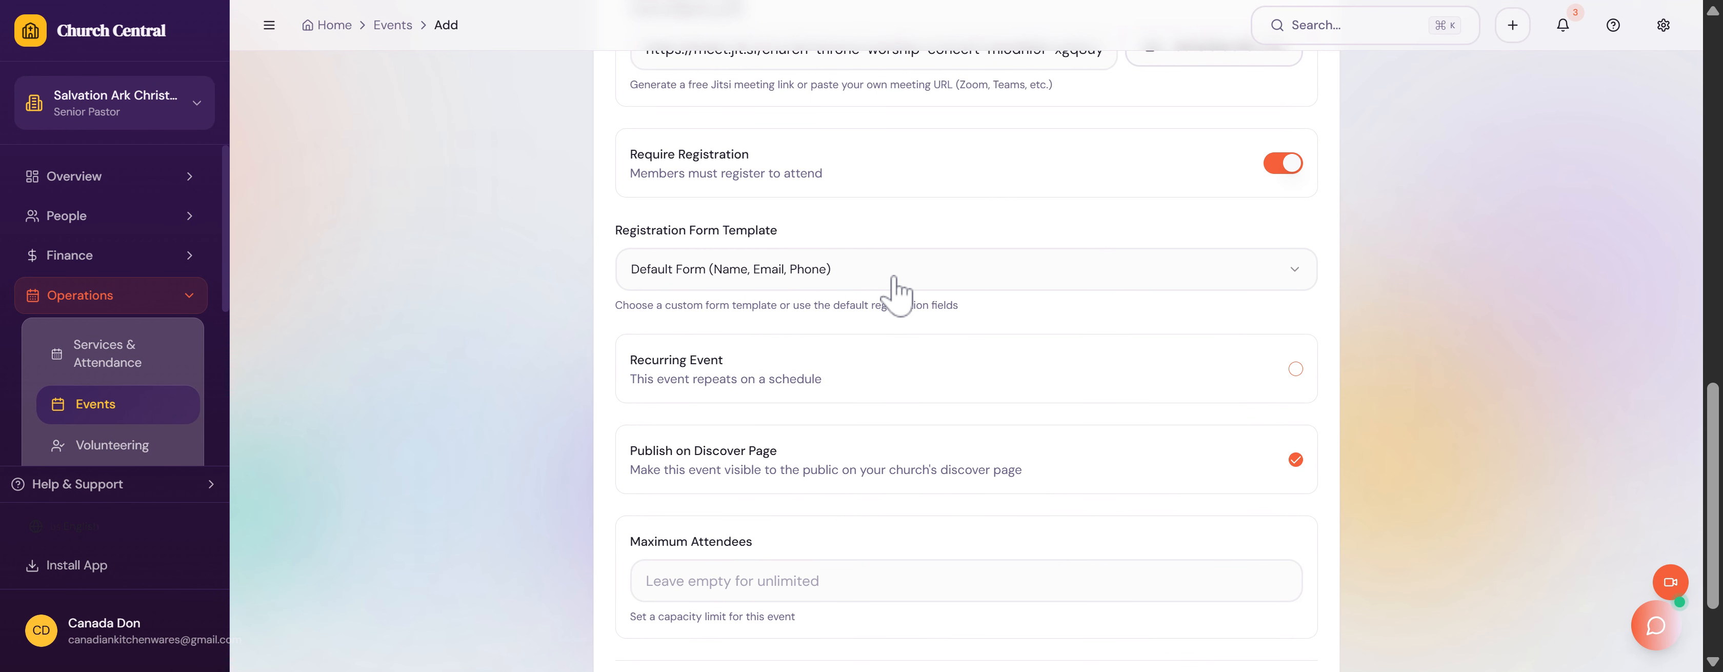
scroll(884, 297, down, 2)
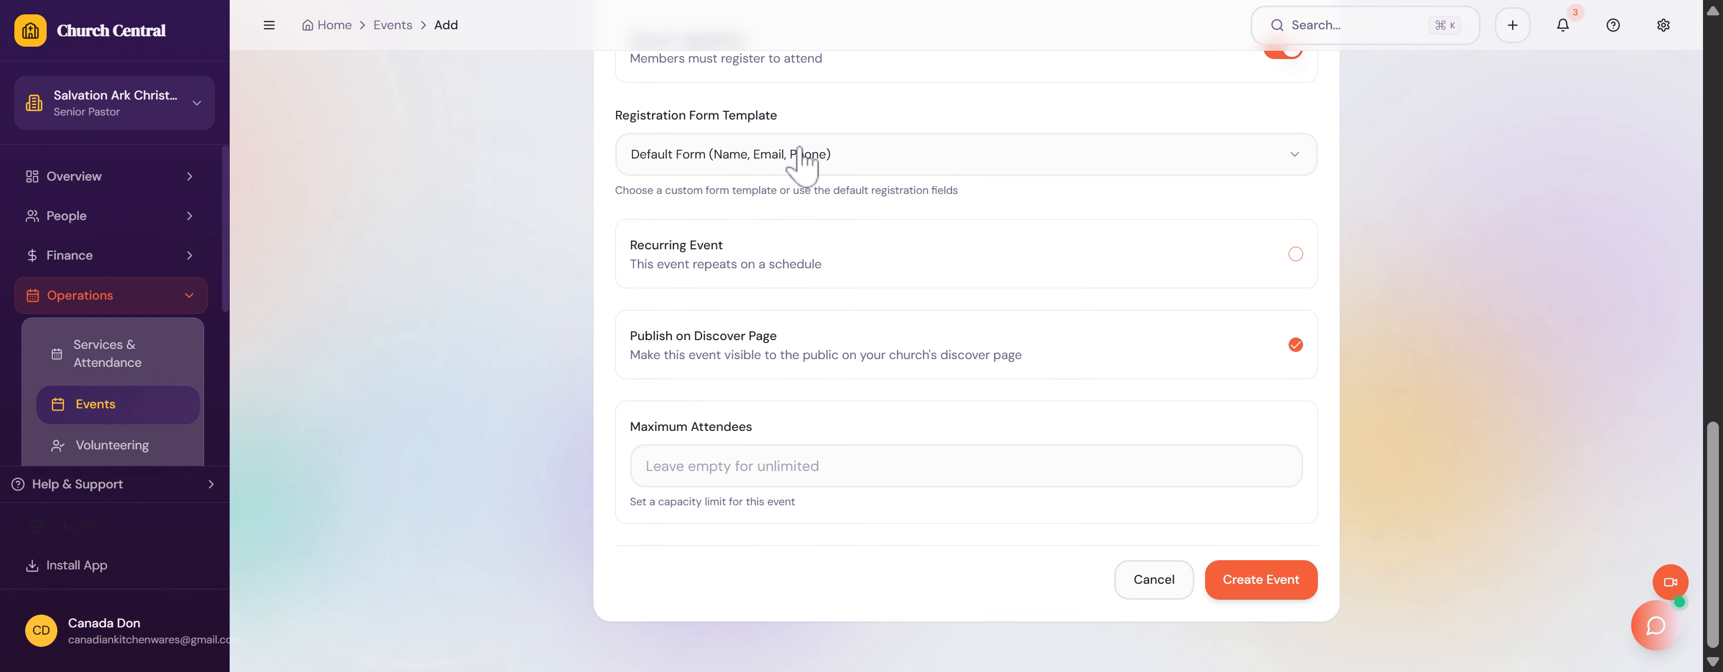
click(778, 156)
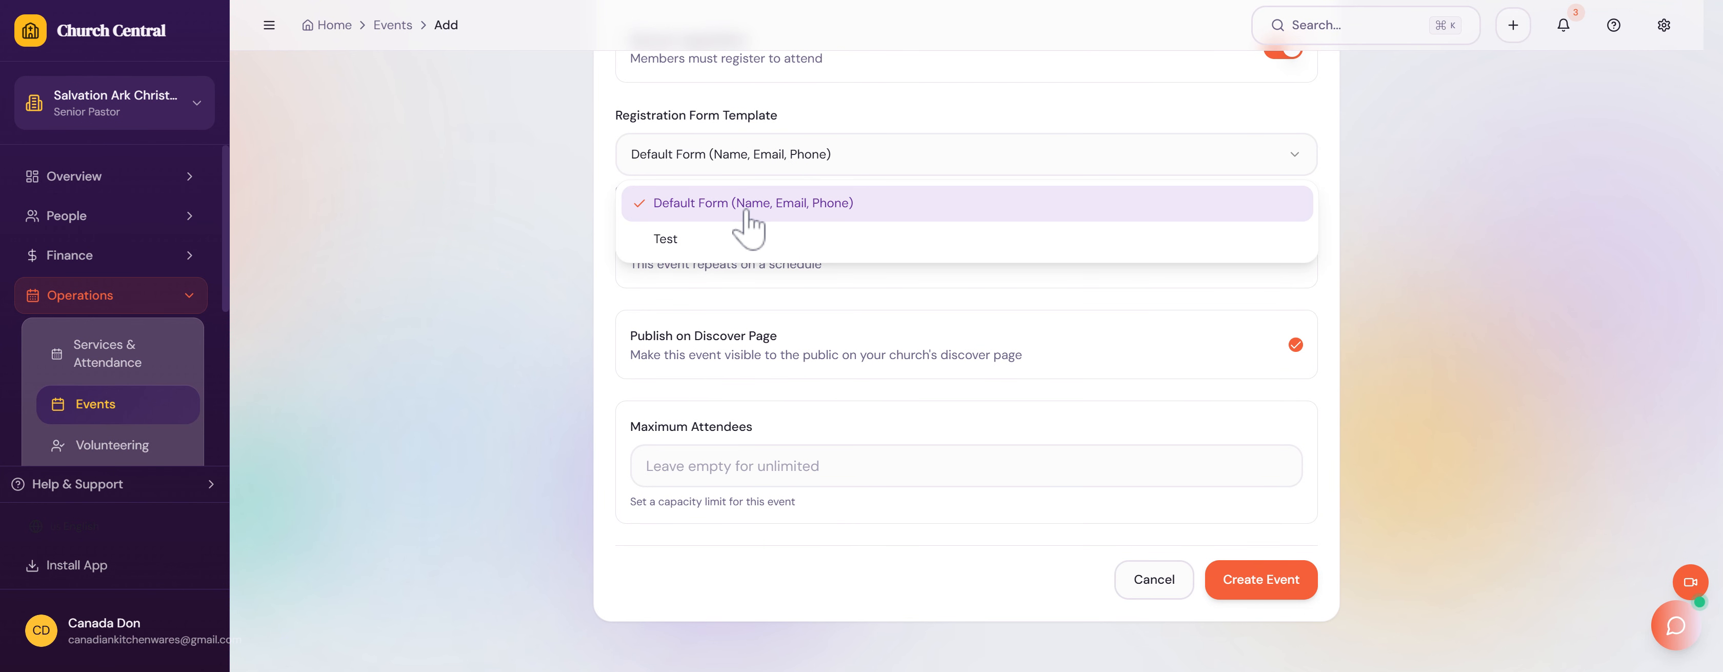
click(732, 211)
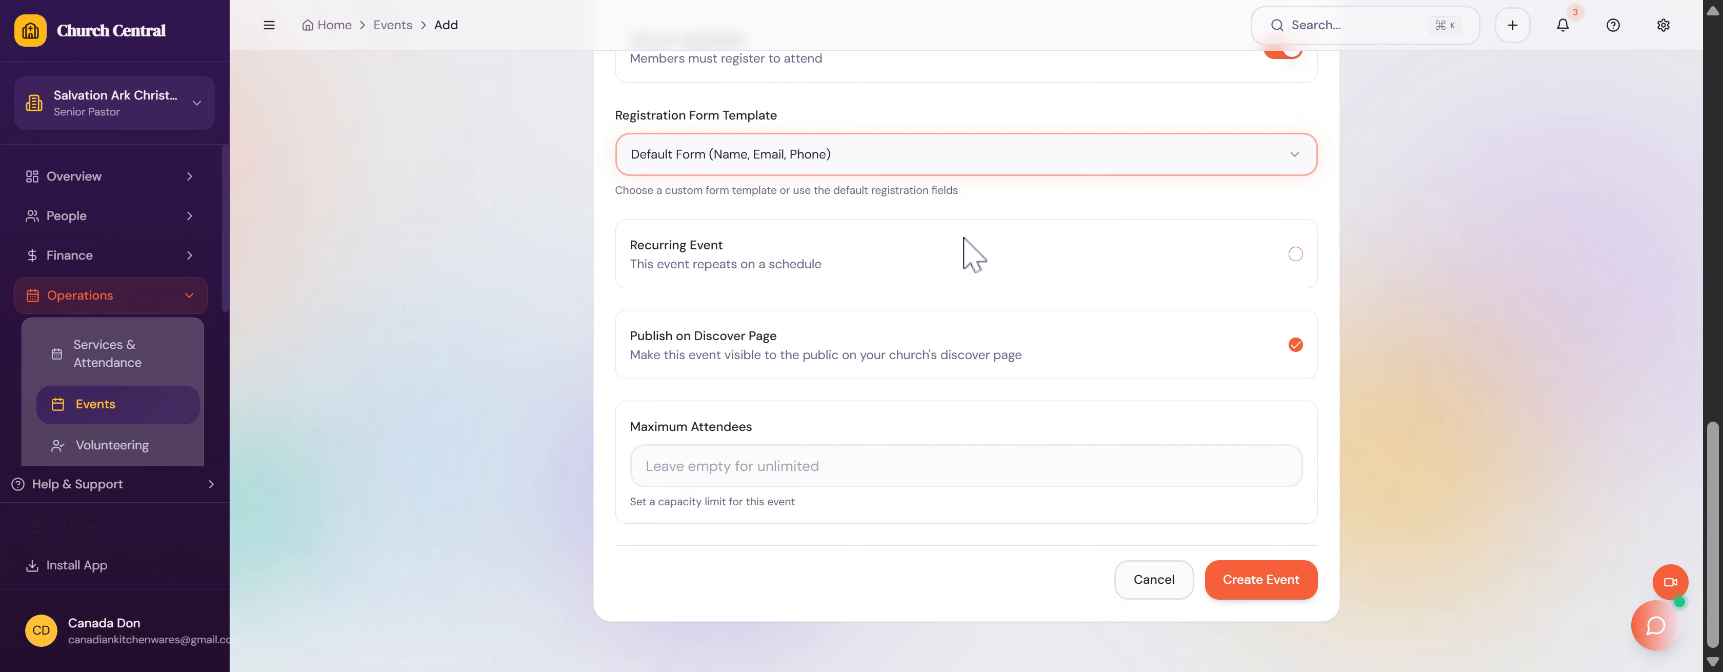
Step: Make the event recurring with a Yearly frequency and no end date
click(1296, 254)
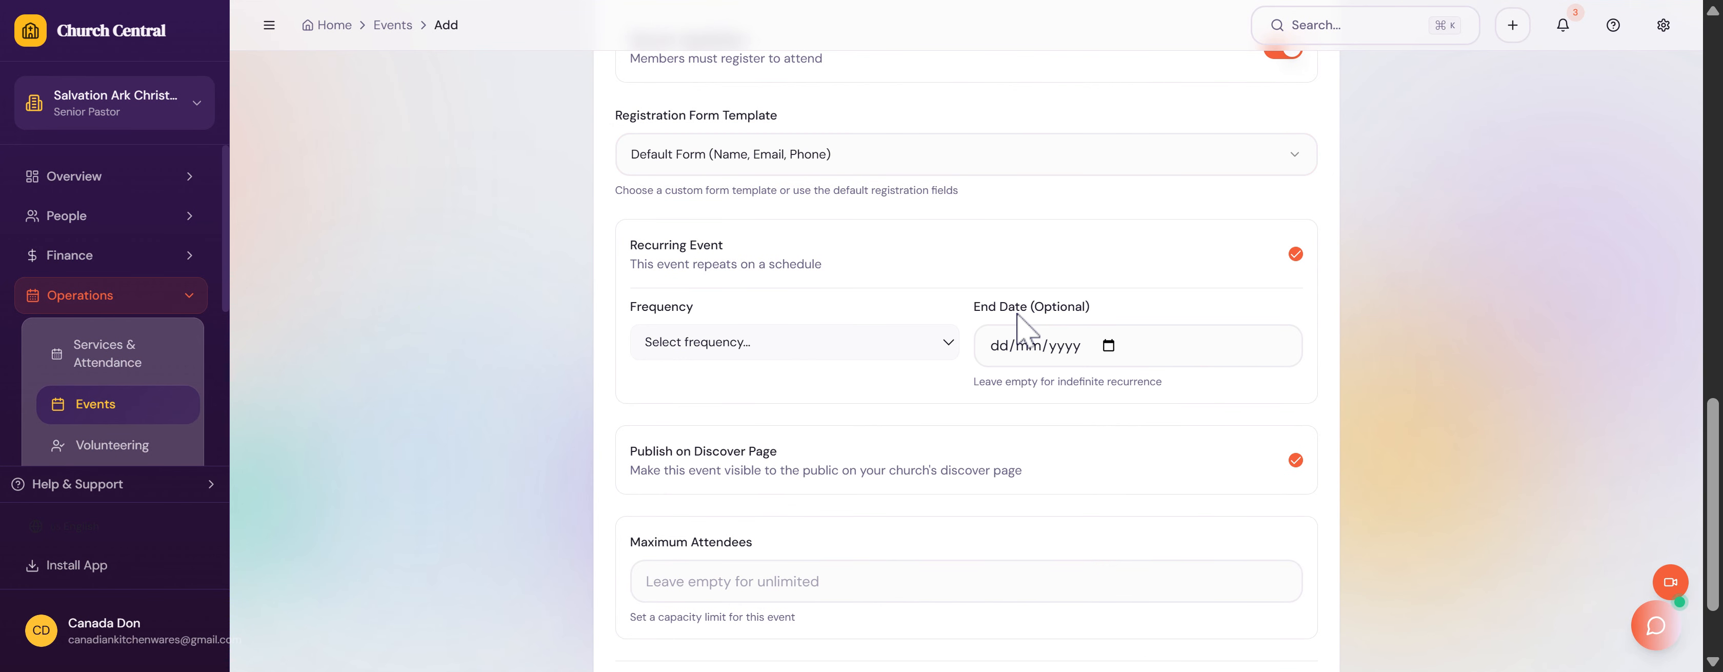
click(1296, 255)
click(1297, 255)
click(806, 327)
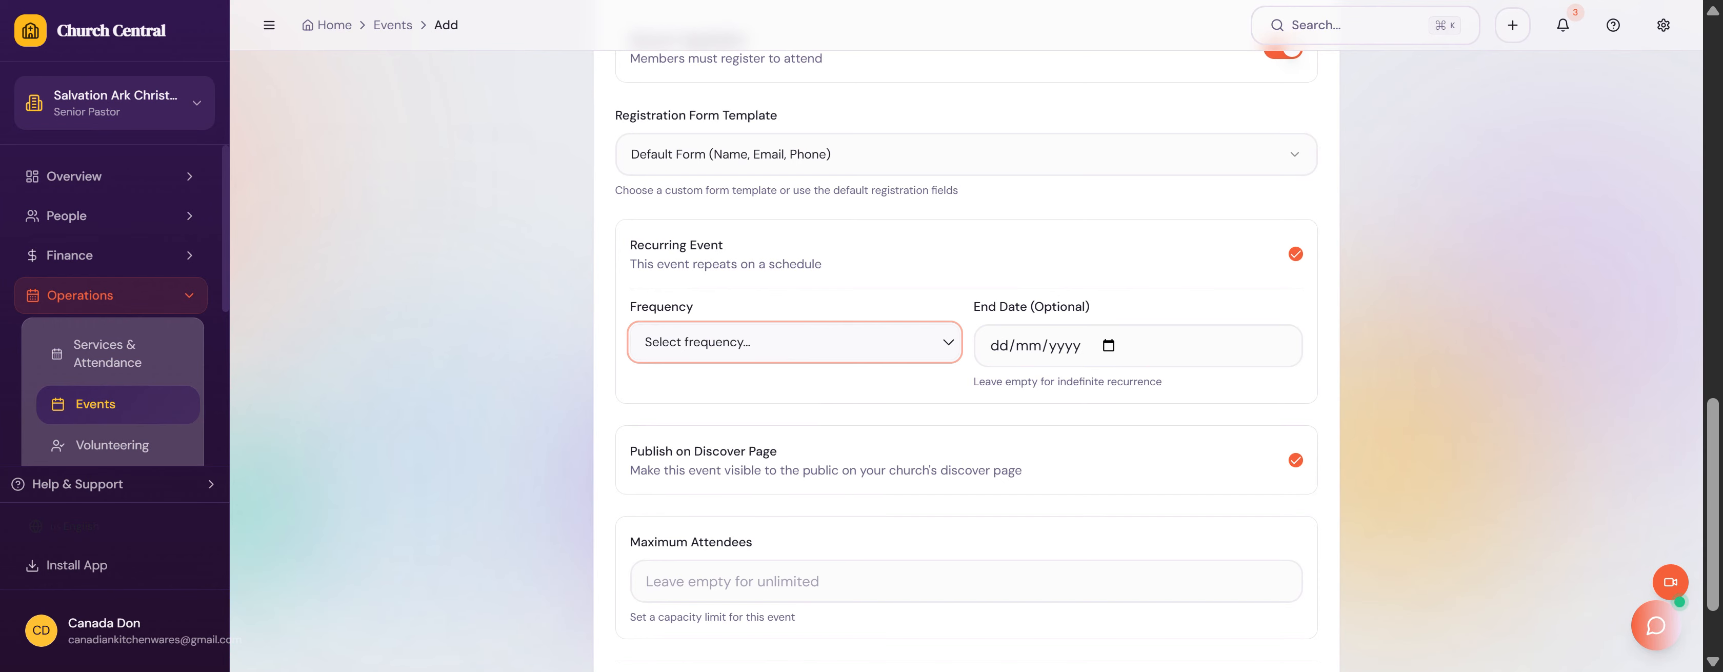
click(736, 241)
click(1046, 246)
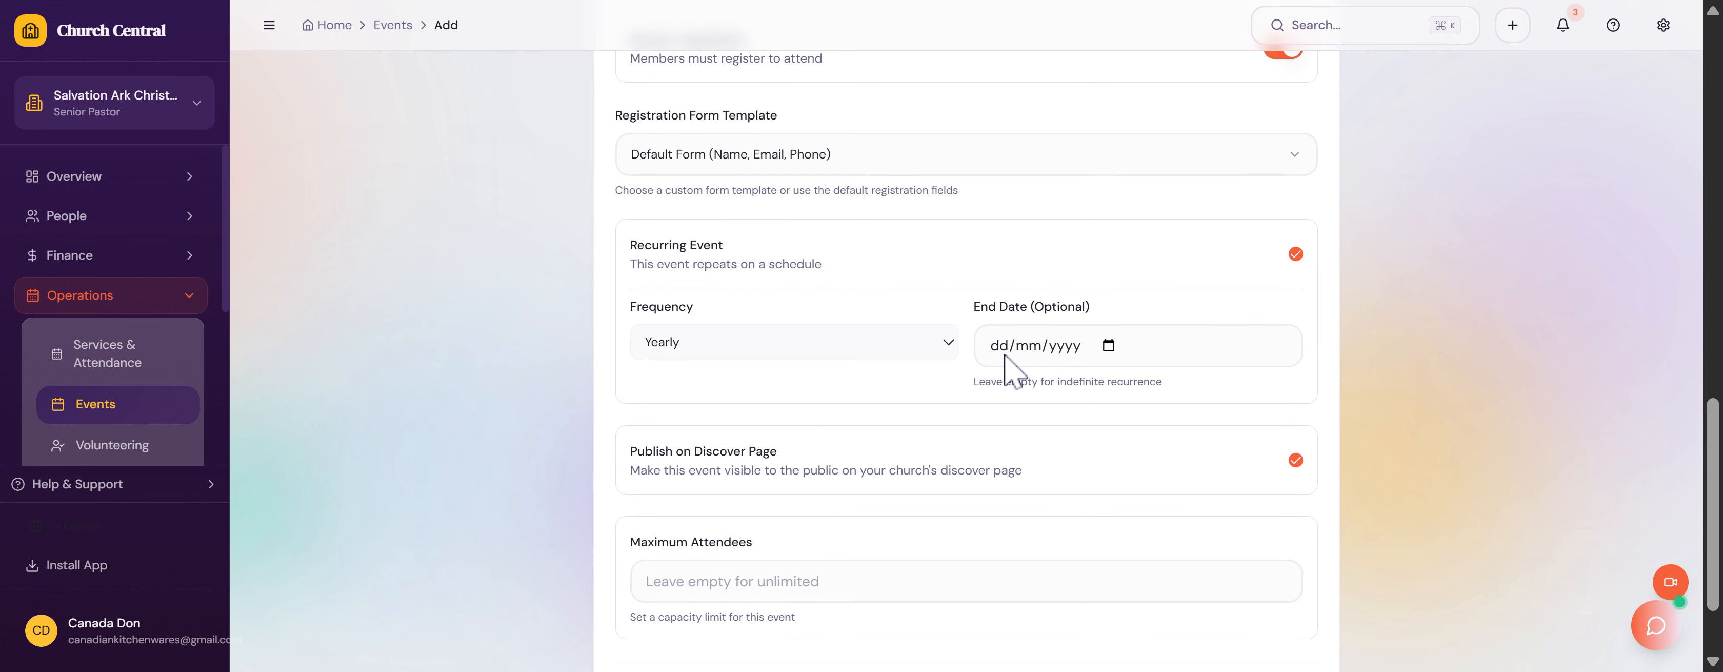
Step: Set the event's maximum attendees to 100 and enable the waitlist
scroll(1005, 357, down, 2)
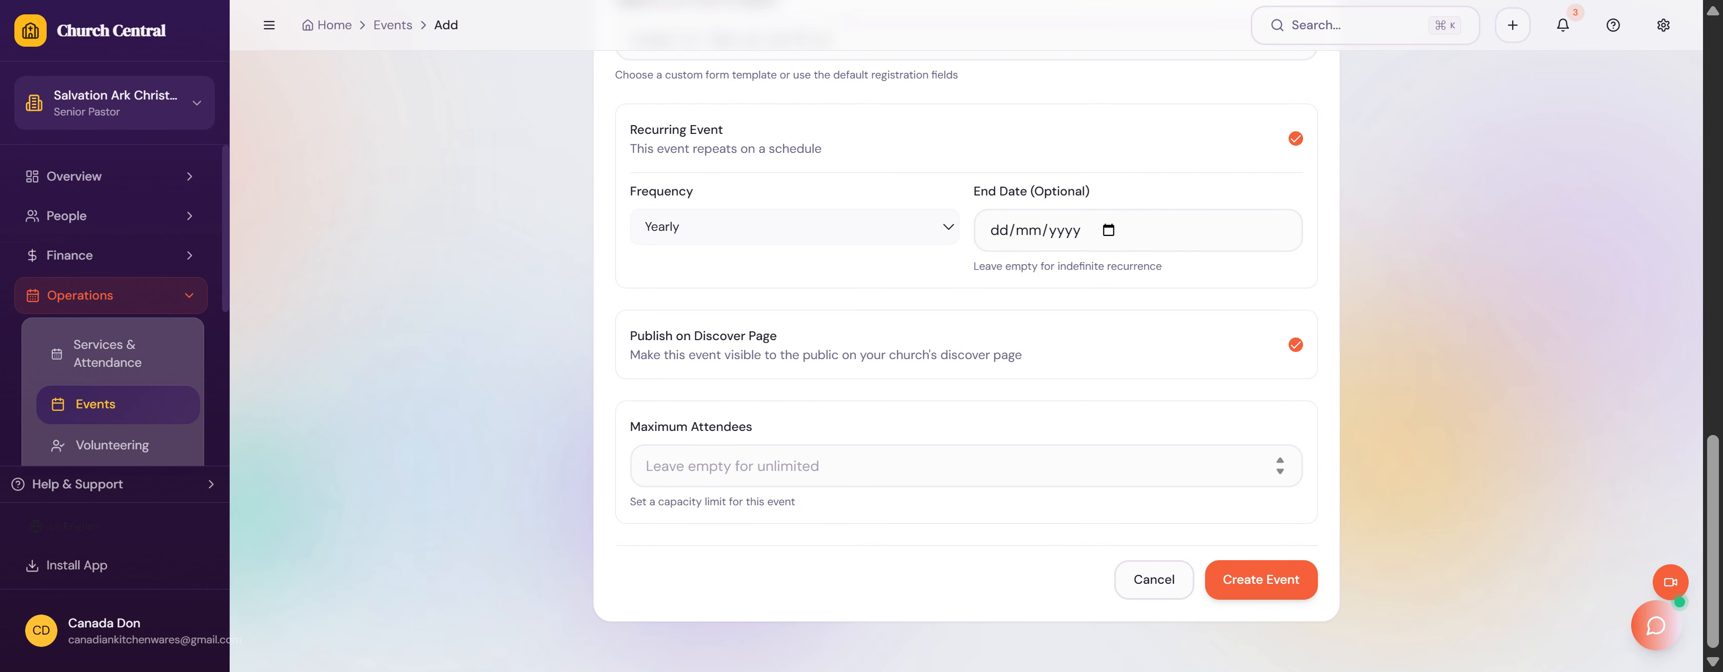
click(966, 465)
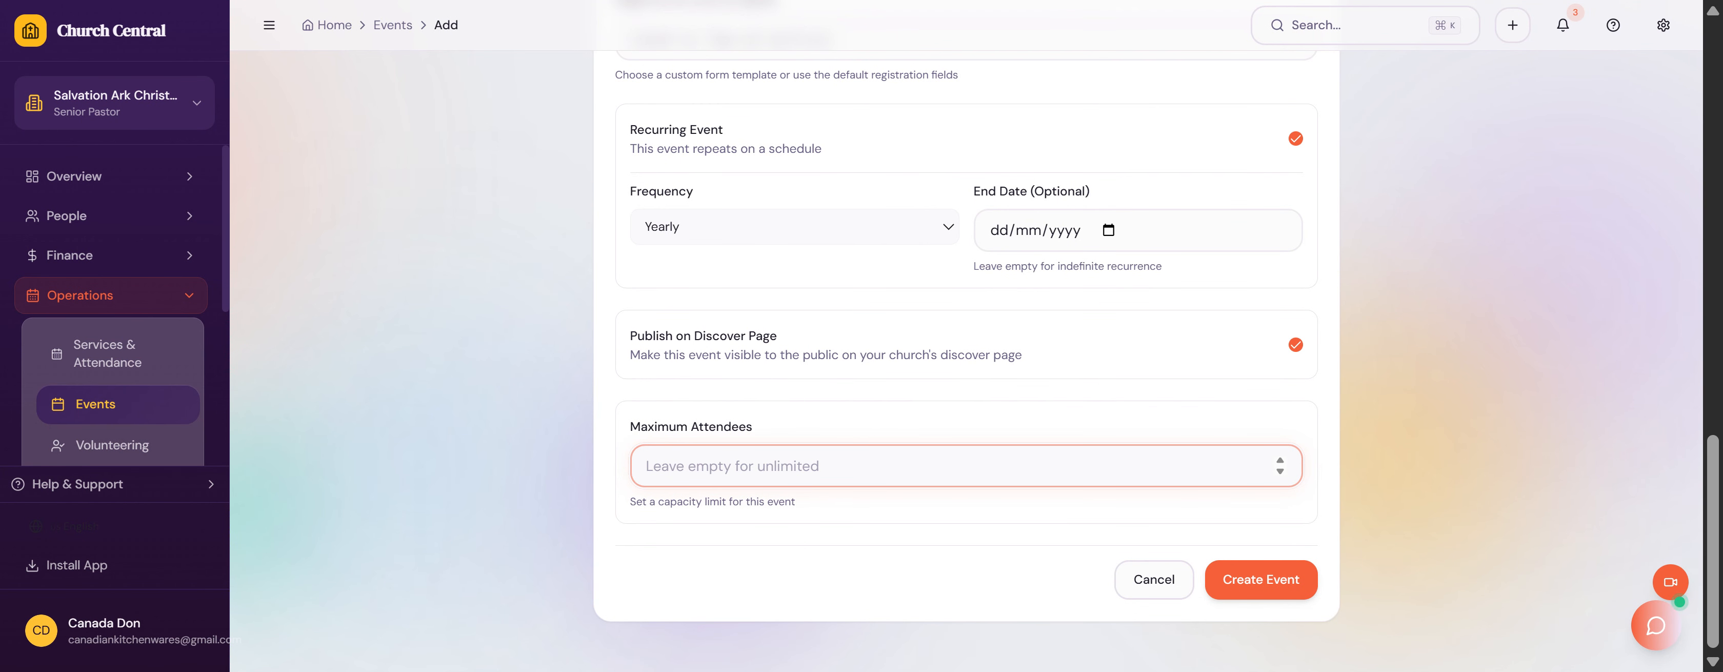
text(100)
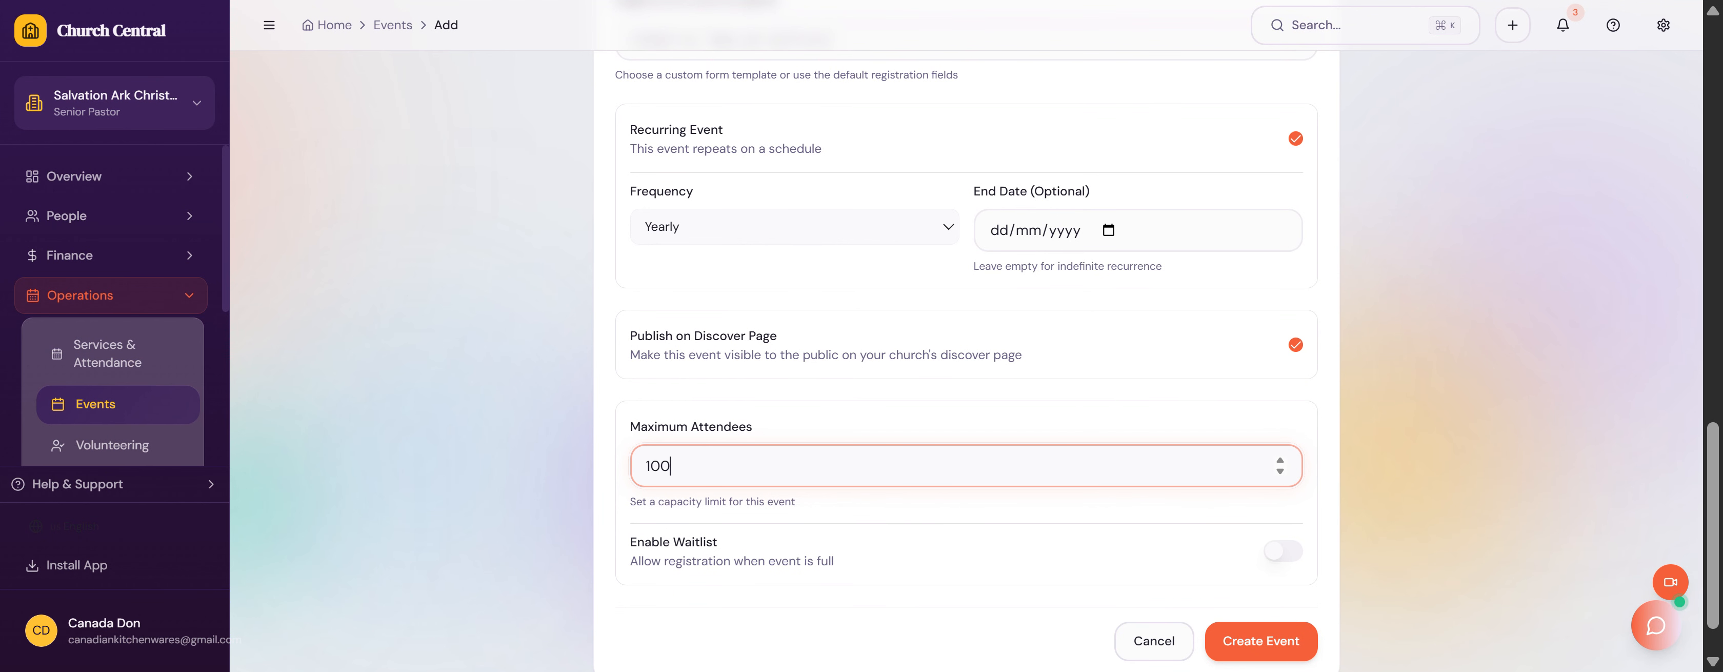
scroll(749, 474, down, 1)
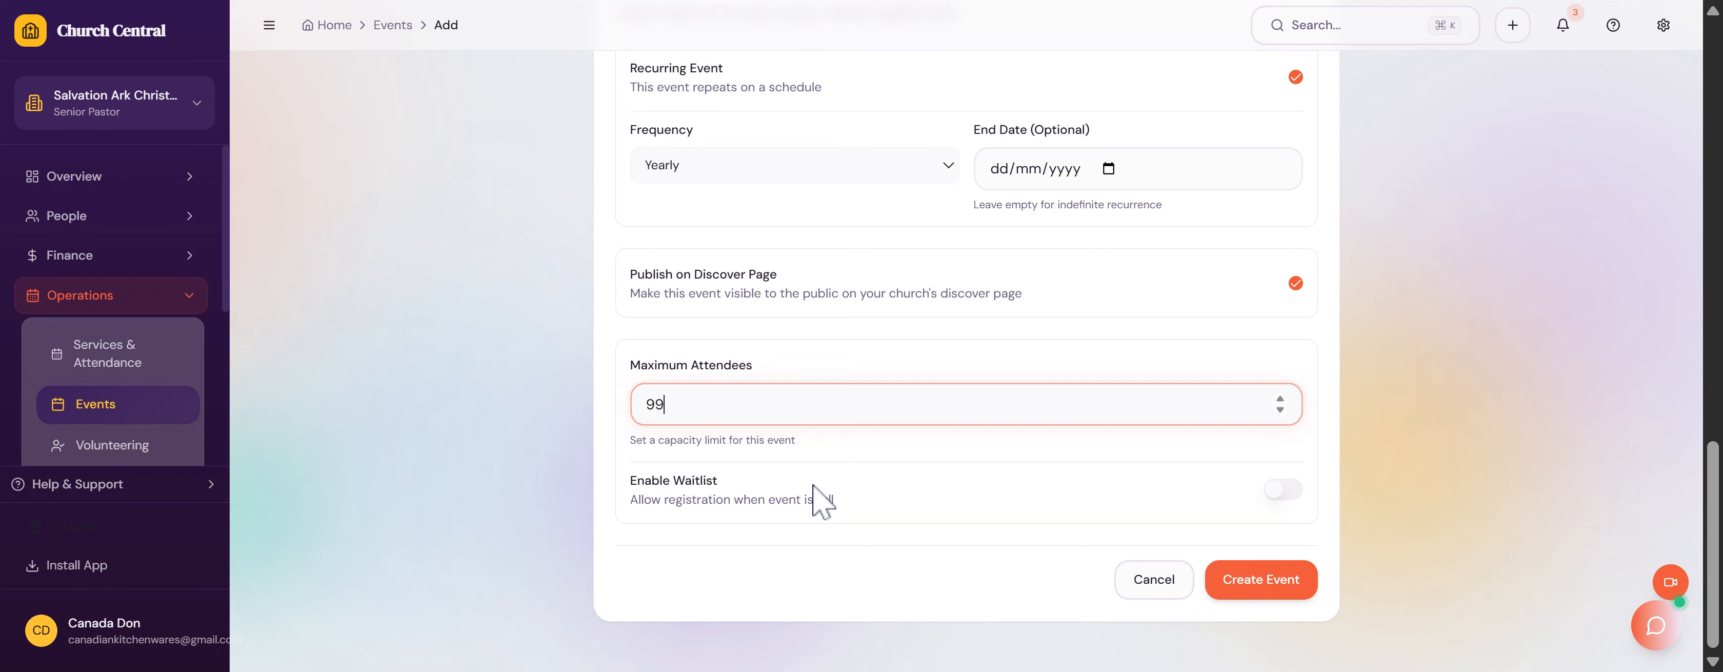
click(1283, 490)
Step: Review the completed form from top to bottom and create the Throne Worship Concert event
scroll(996, 449, up, 5)
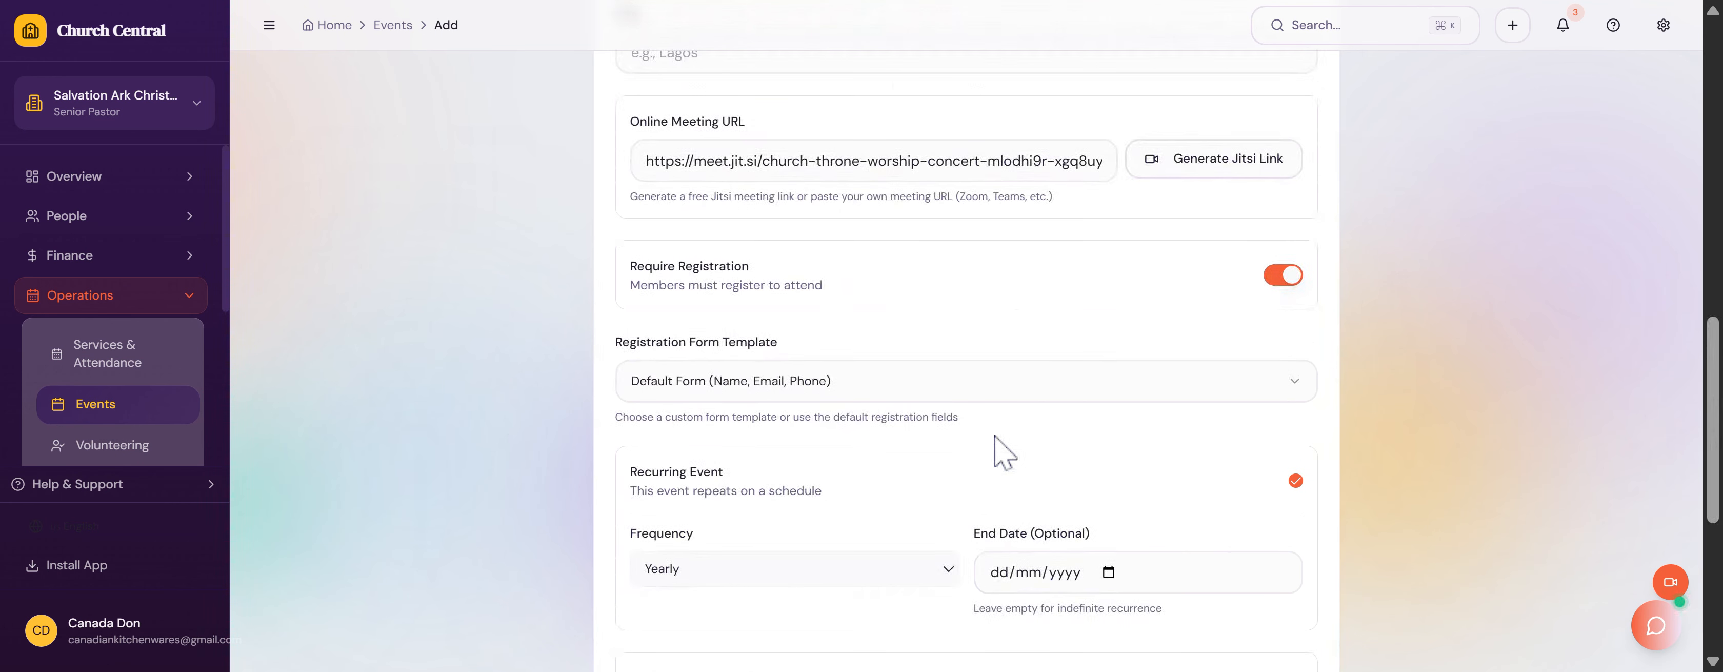
scroll(1003, 452, up, 12)
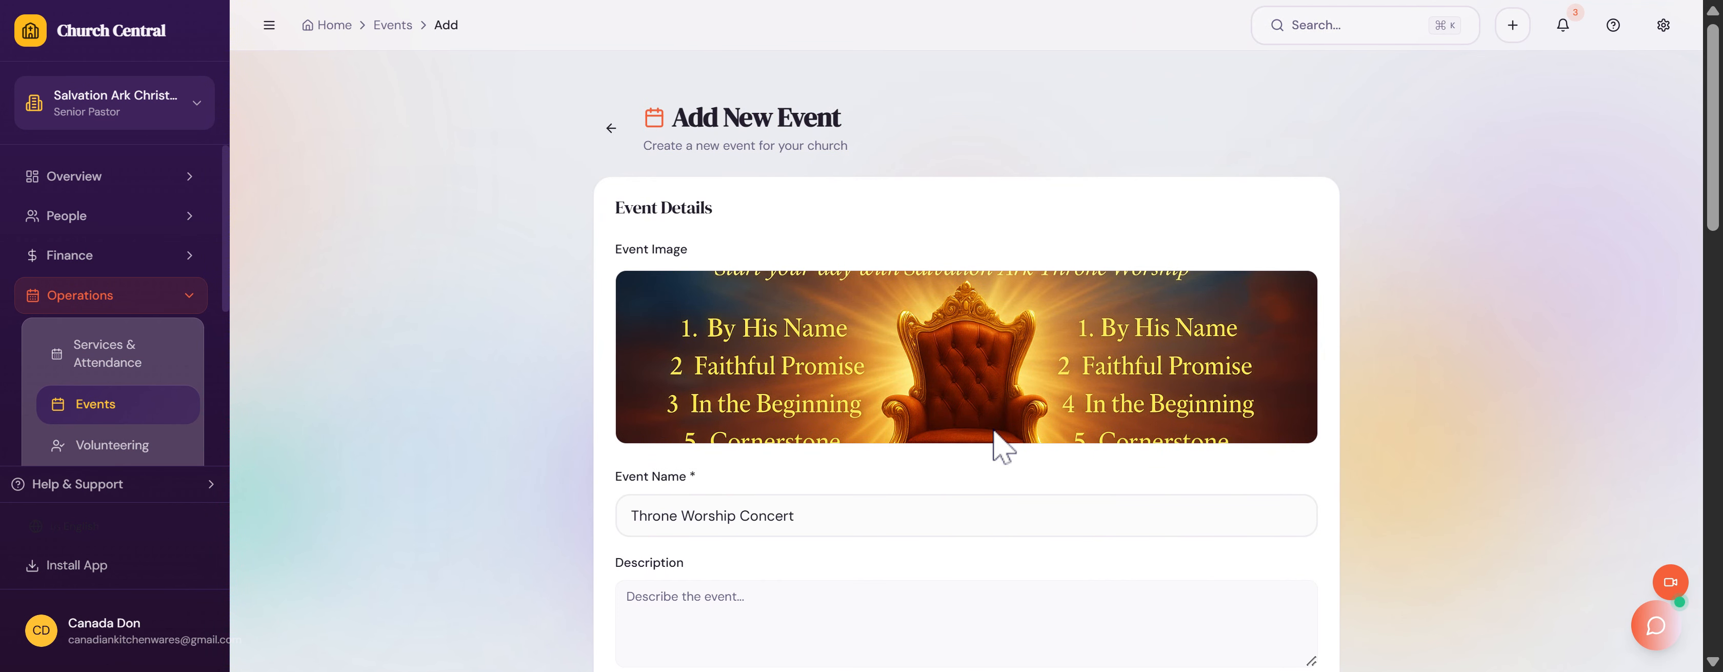
scroll(995, 442, down, 15)
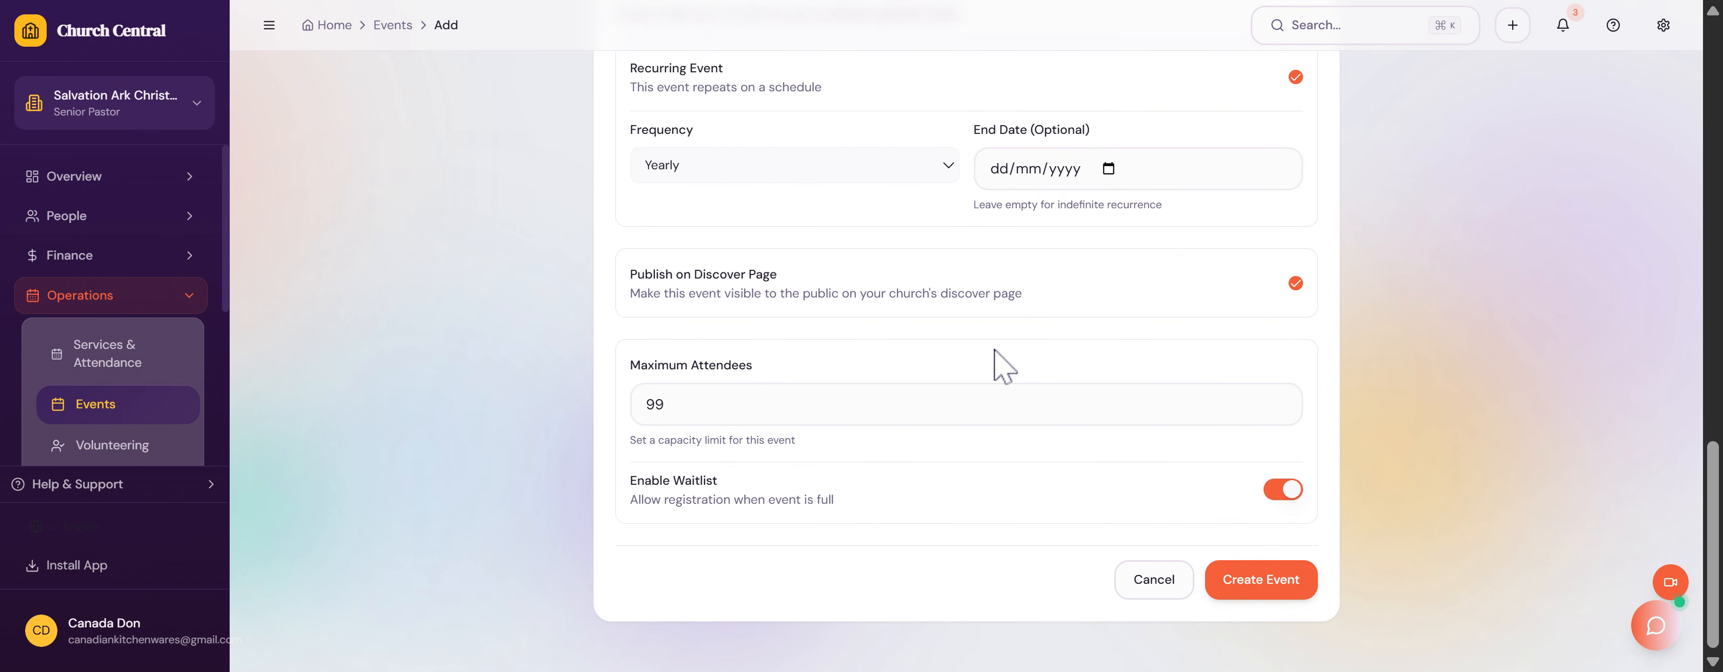
scroll(1033, 450, up, 10)
scroll(1032, 449, down, 10)
click(1264, 591)
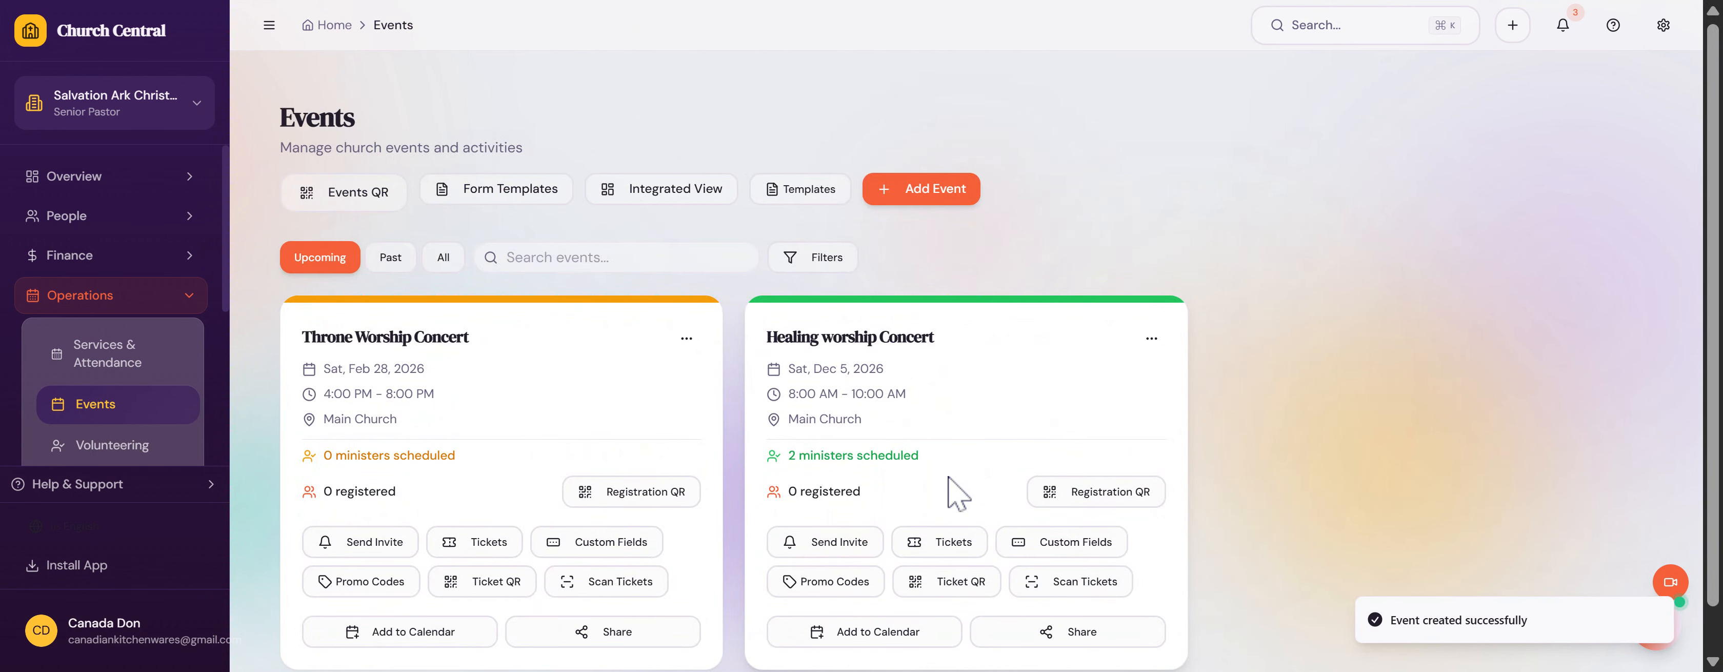
Step: Examine the Throne Worship Concert's full edit form and close it without making changes
scroll(957, 494, down, 1)
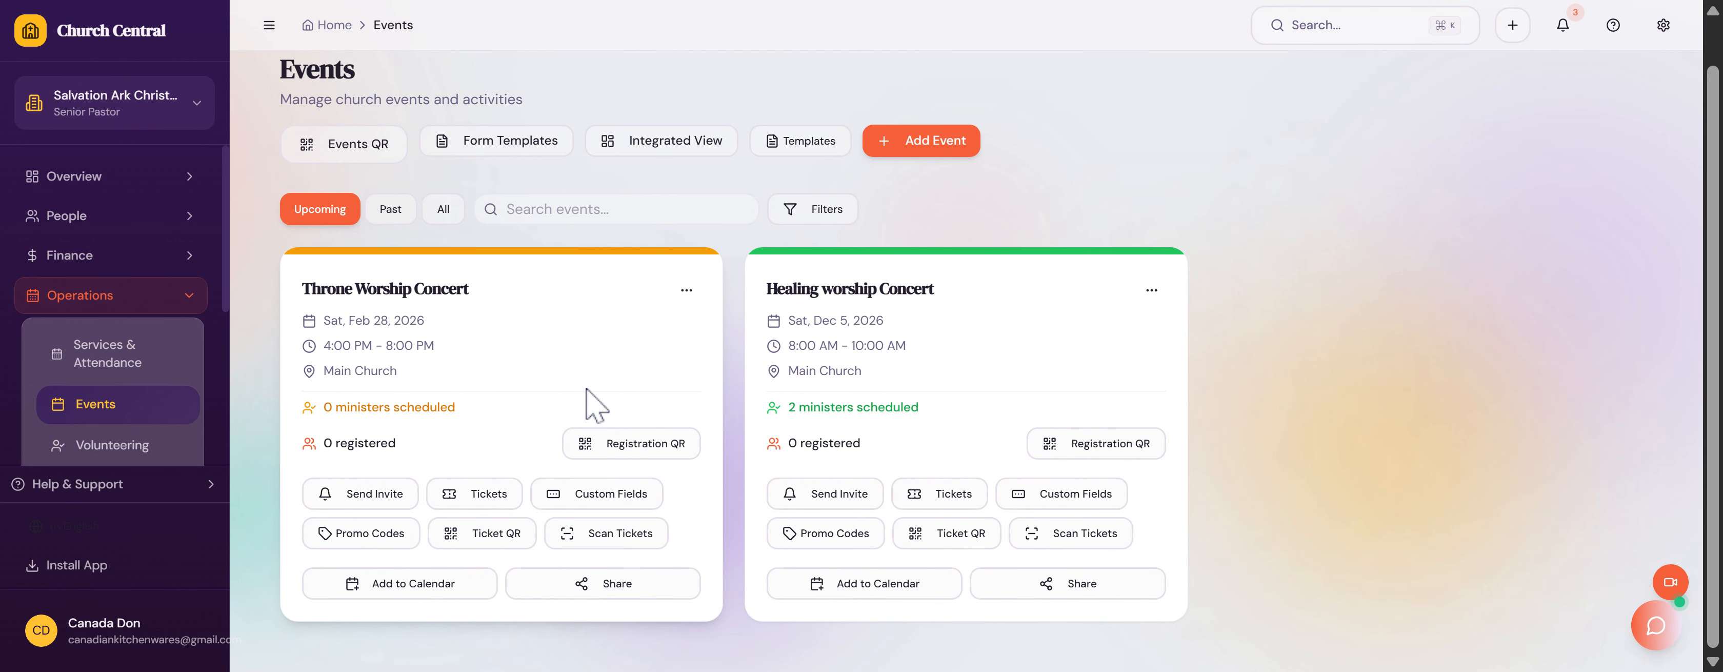
click(688, 290)
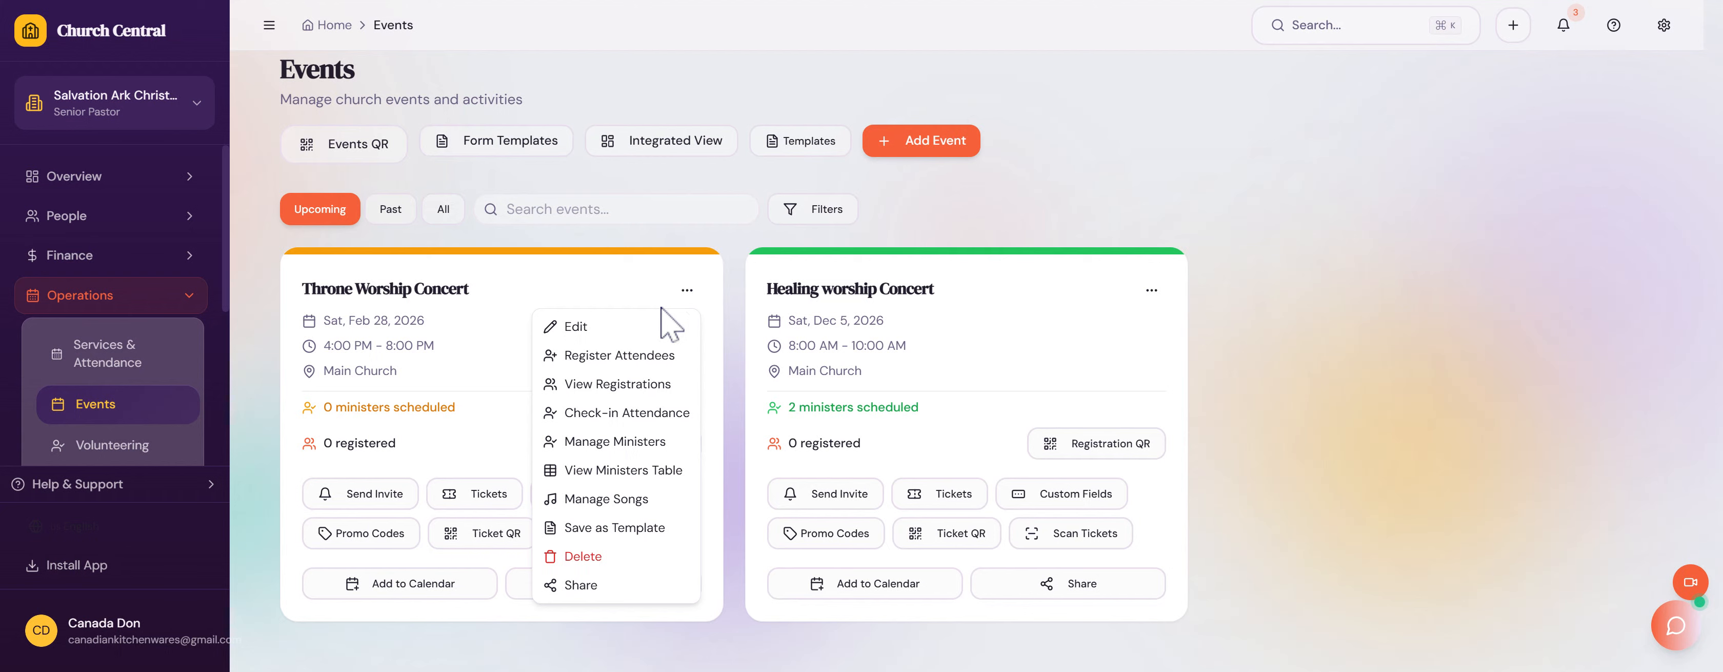
click(594, 331)
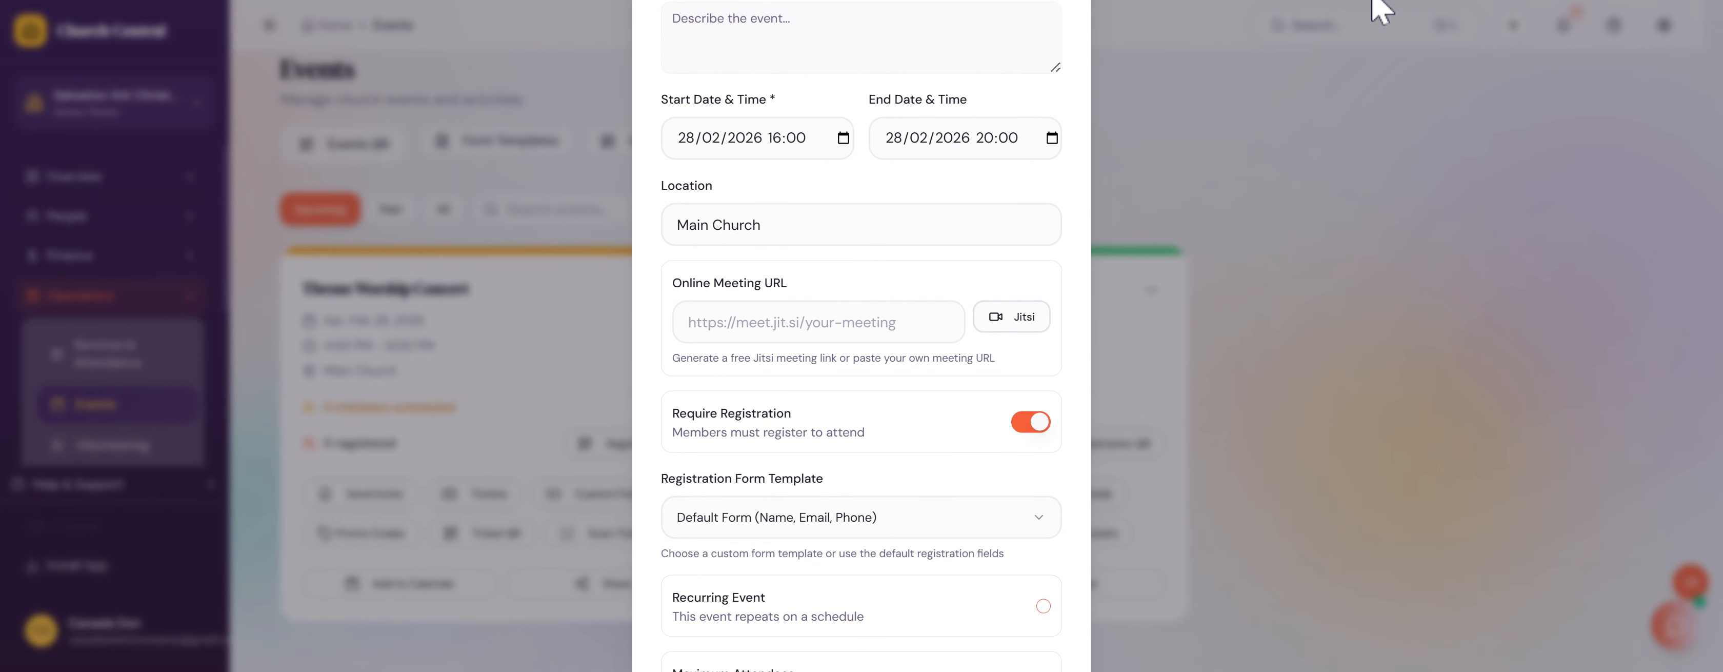
key(super+minus)
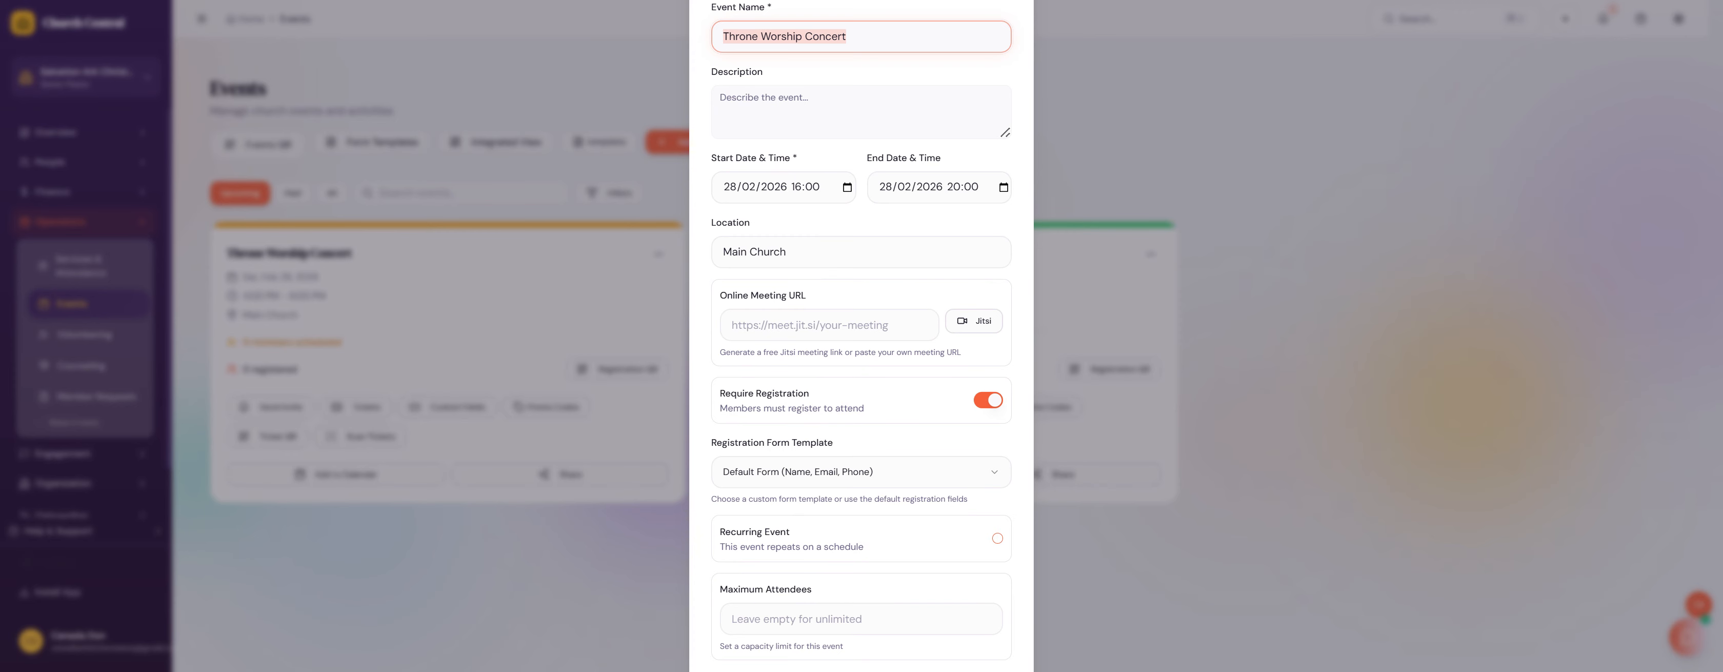
key(super+minus)
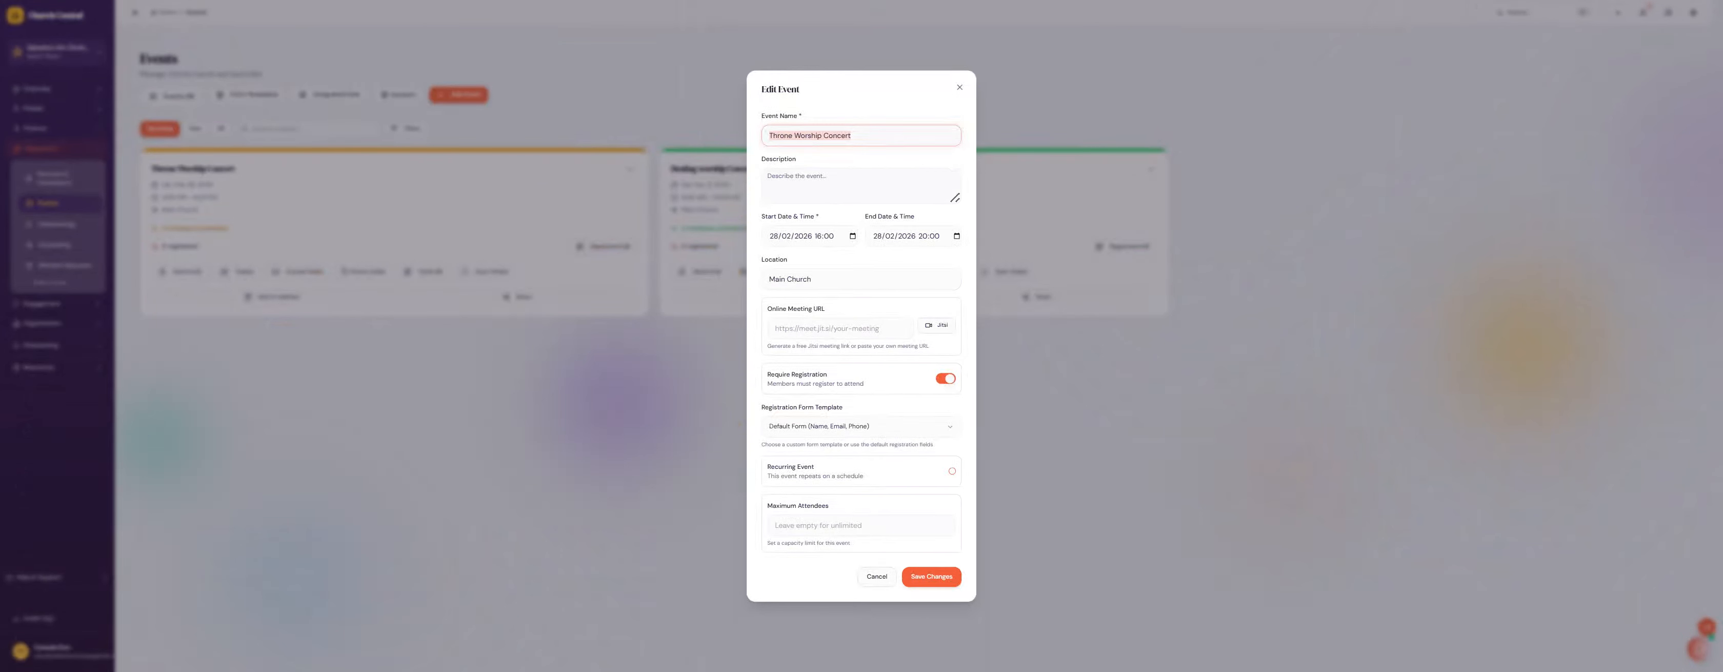
click(959, 87)
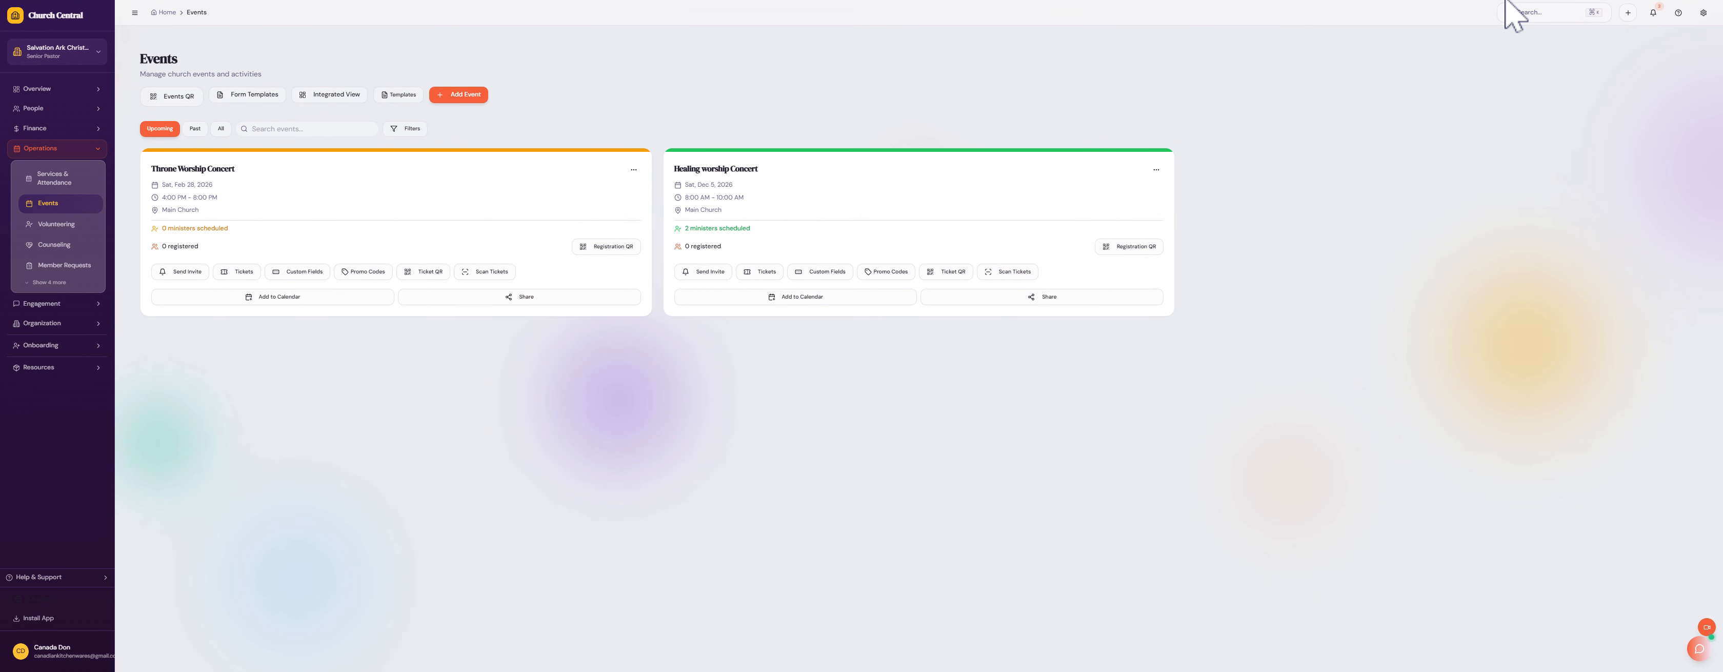
key(super+plus)
key(super+plus)
Step: Open the officiating ministers management for the Throne Worship Concert event
scroll(745, 288, down, 1)
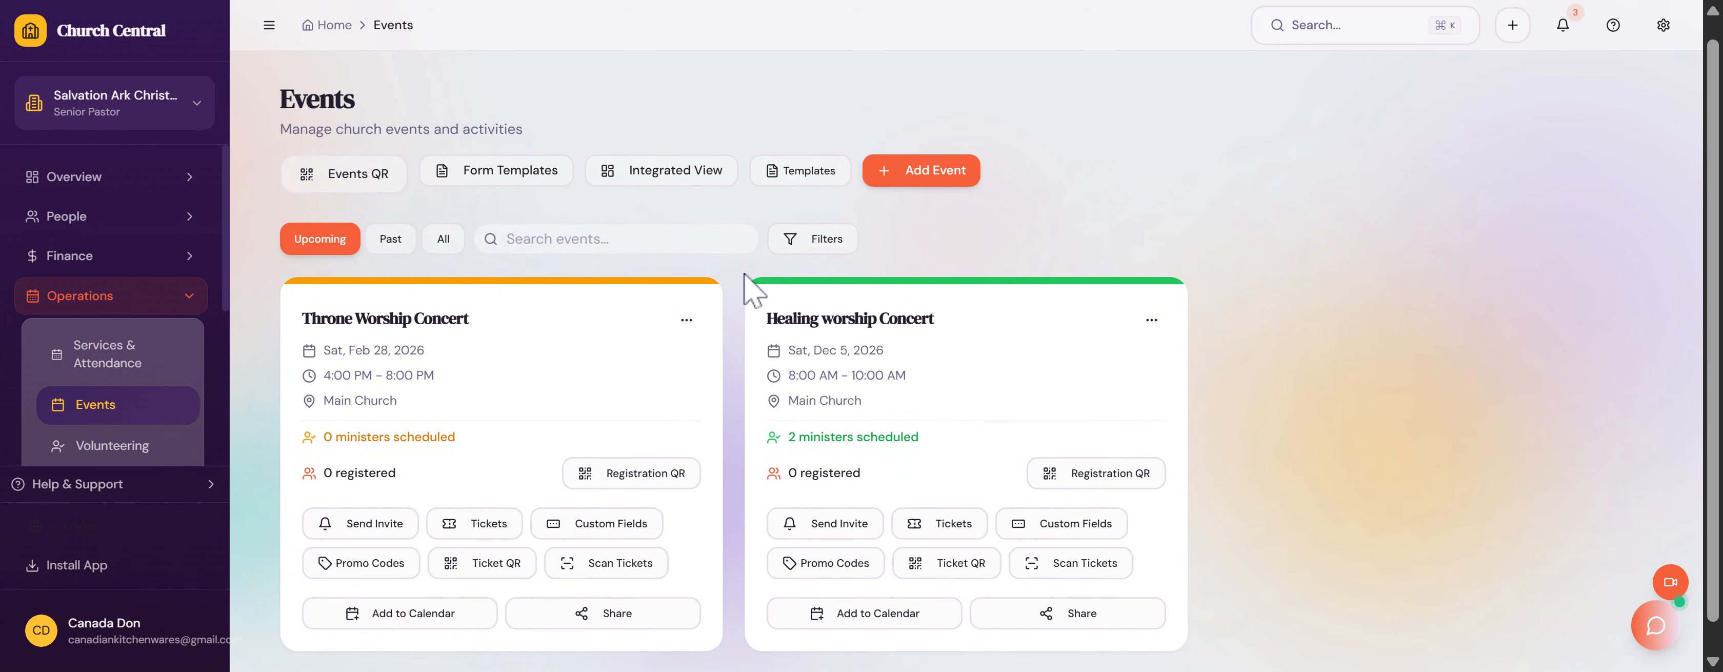
scroll(746, 288, down, 1)
click(688, 292)
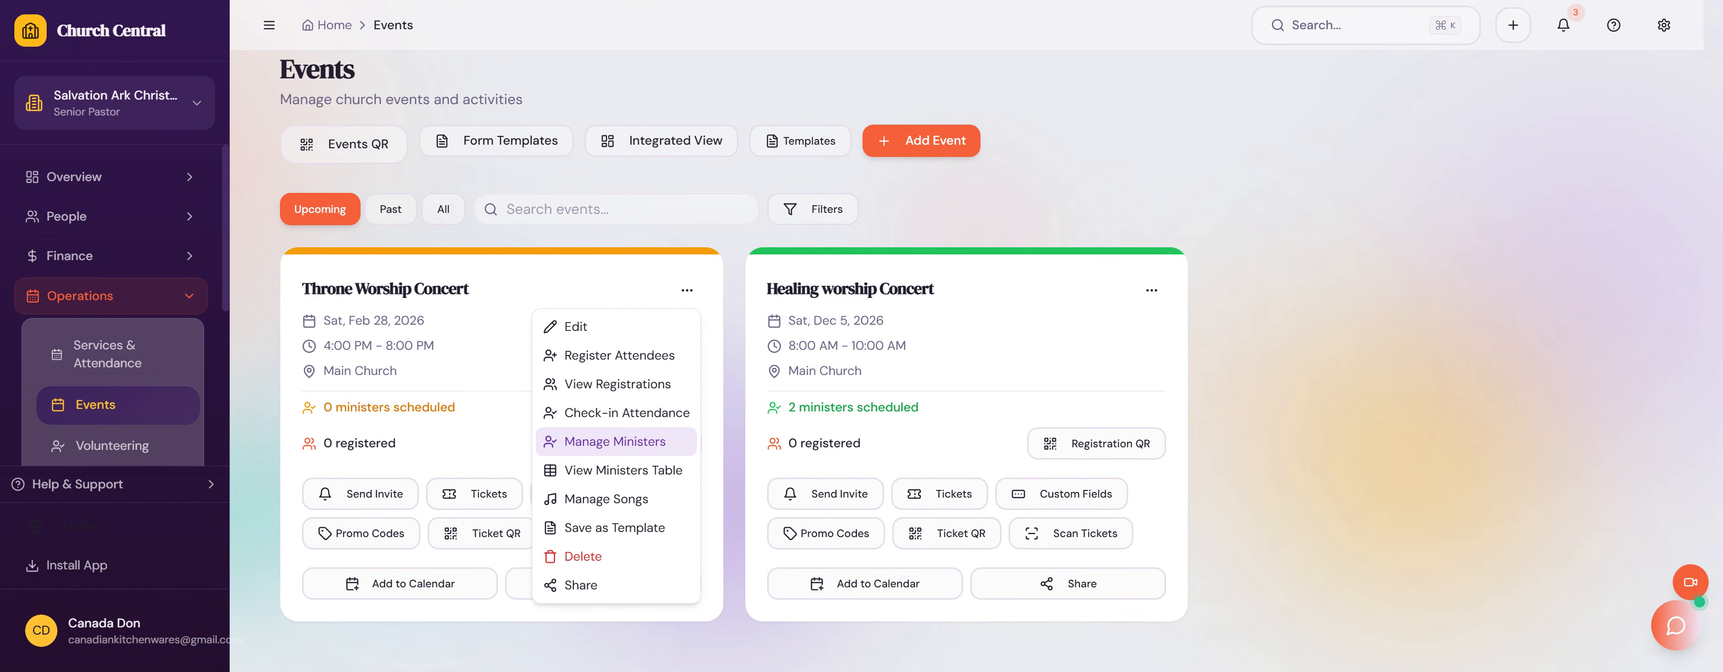
click(686, 291)
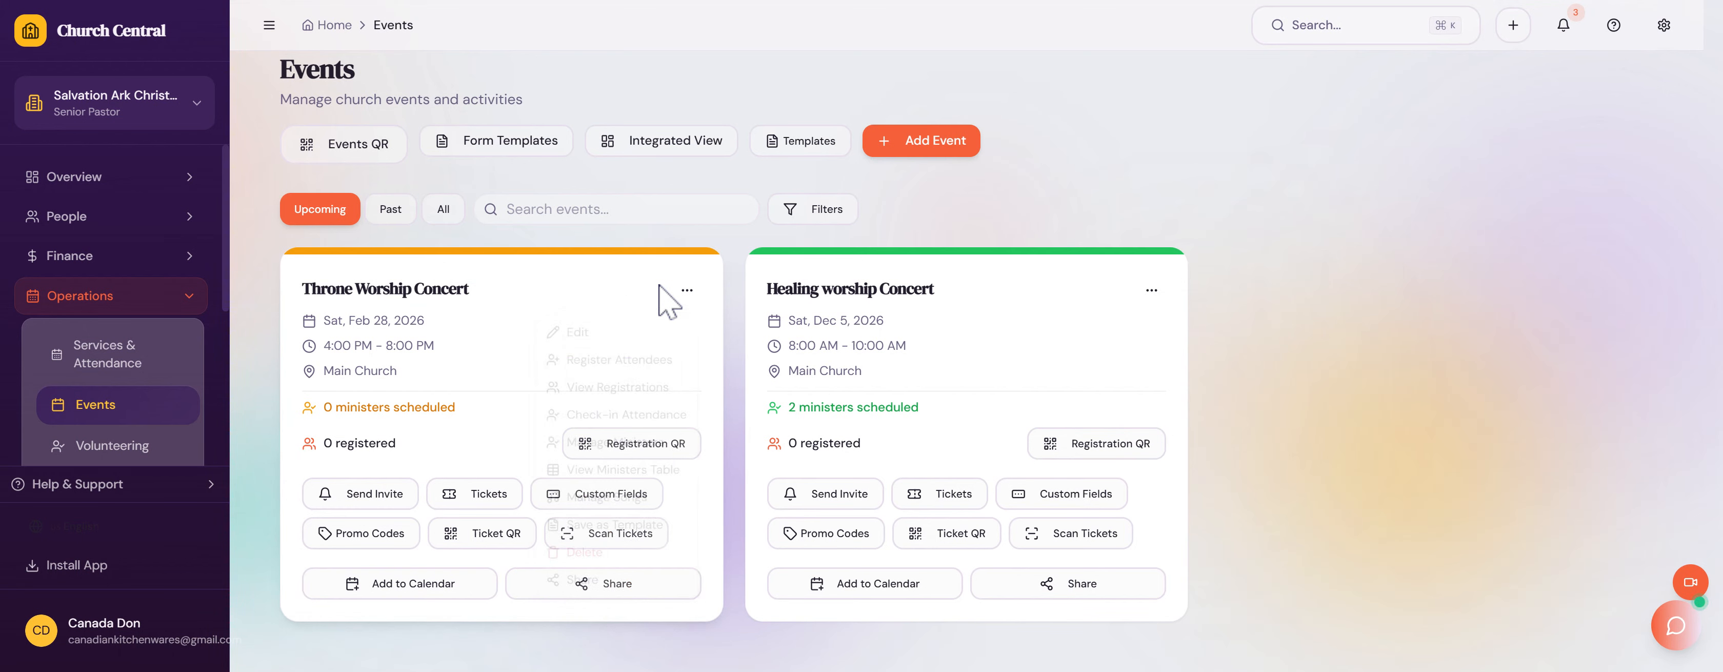
click(686, 291)
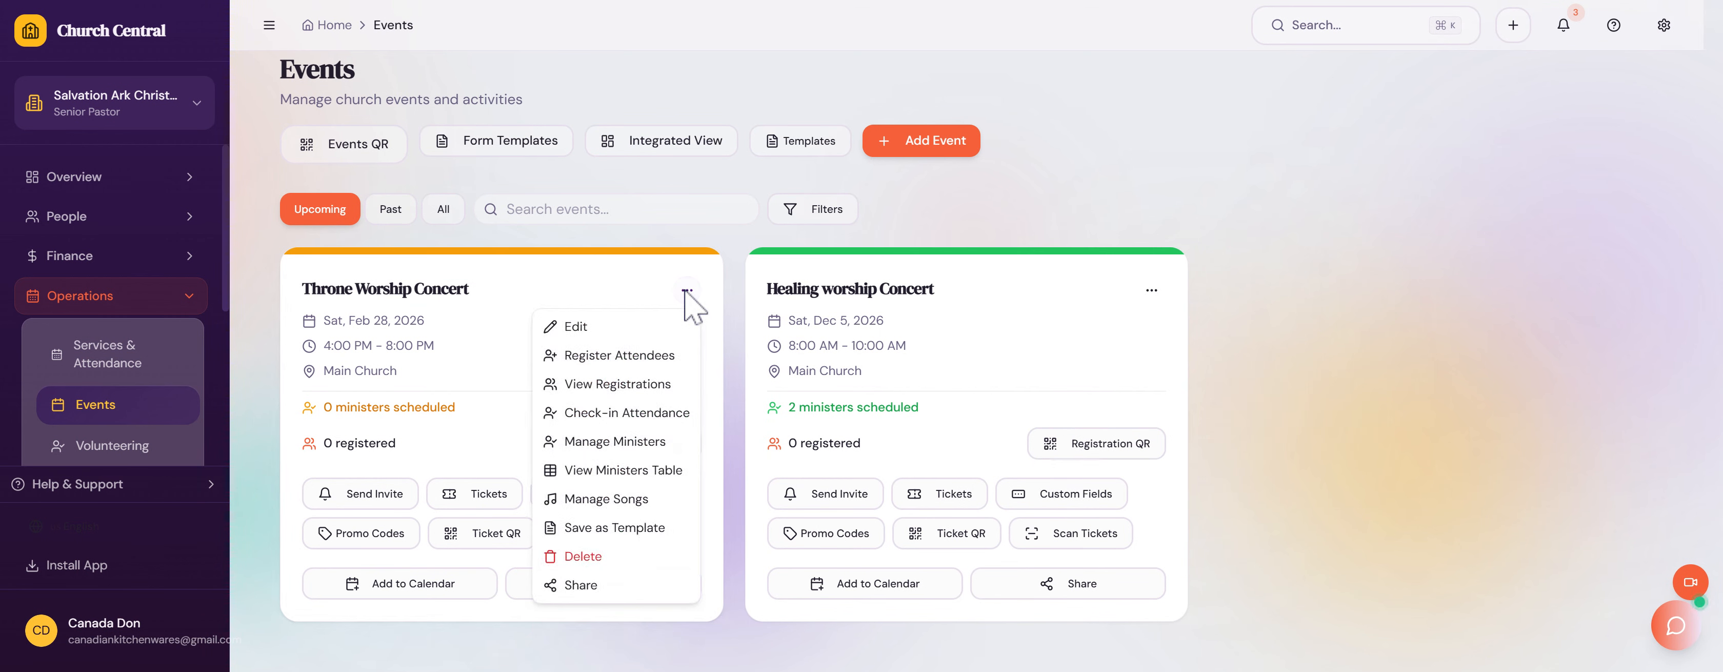
click(609, 443)
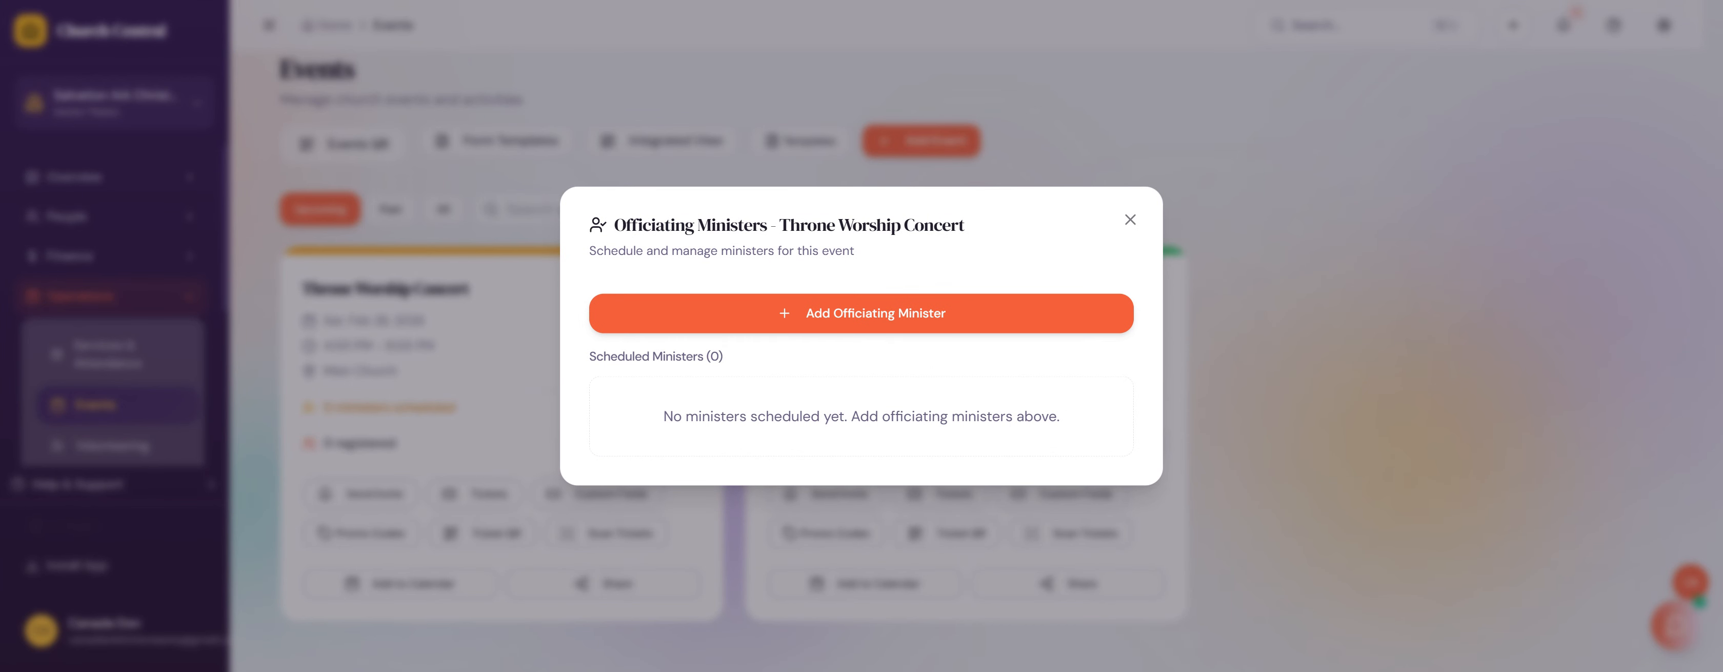
Step: Start a new officiating minister entry, choosing the fourth listed member and the Opening Prayer role
click(844, 314)
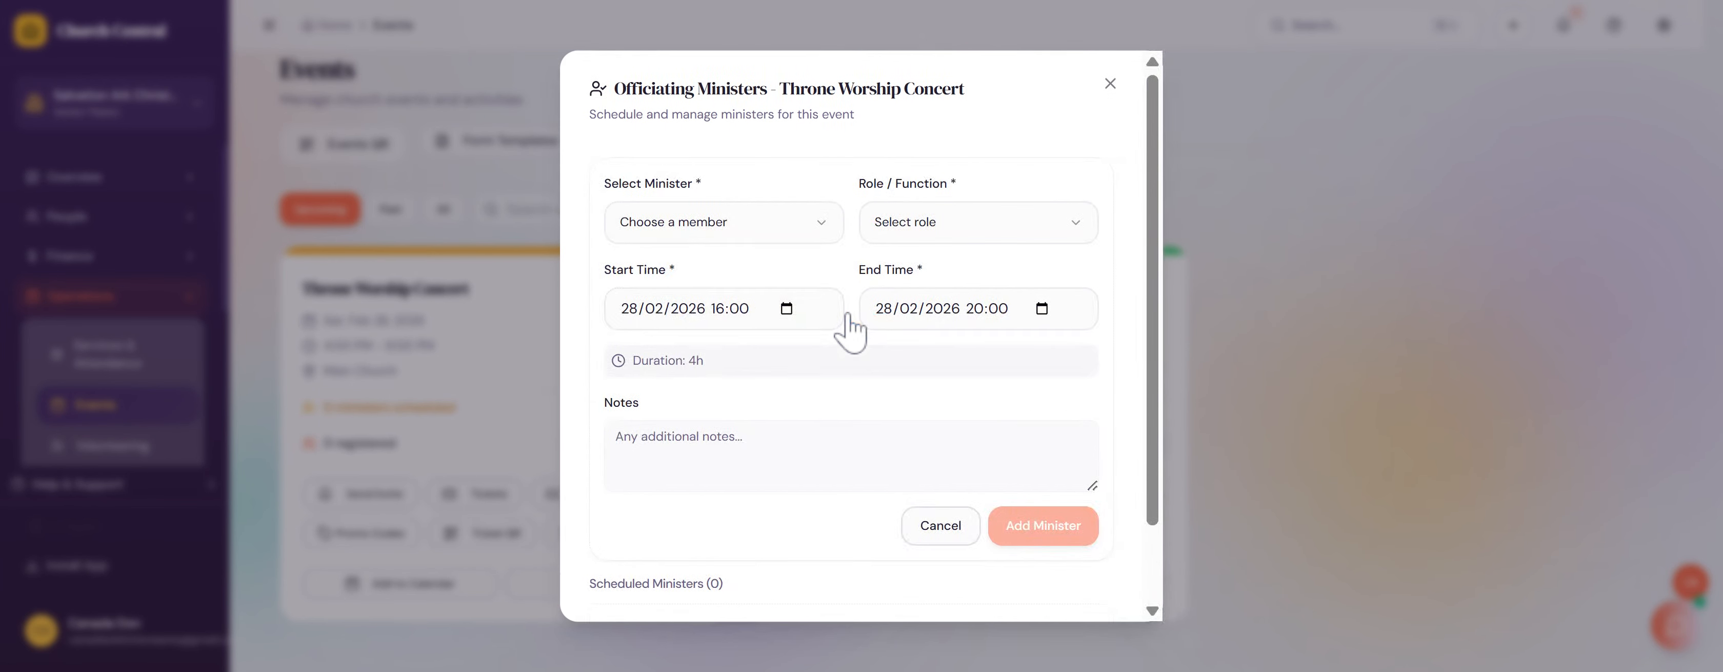
click(811, 240)
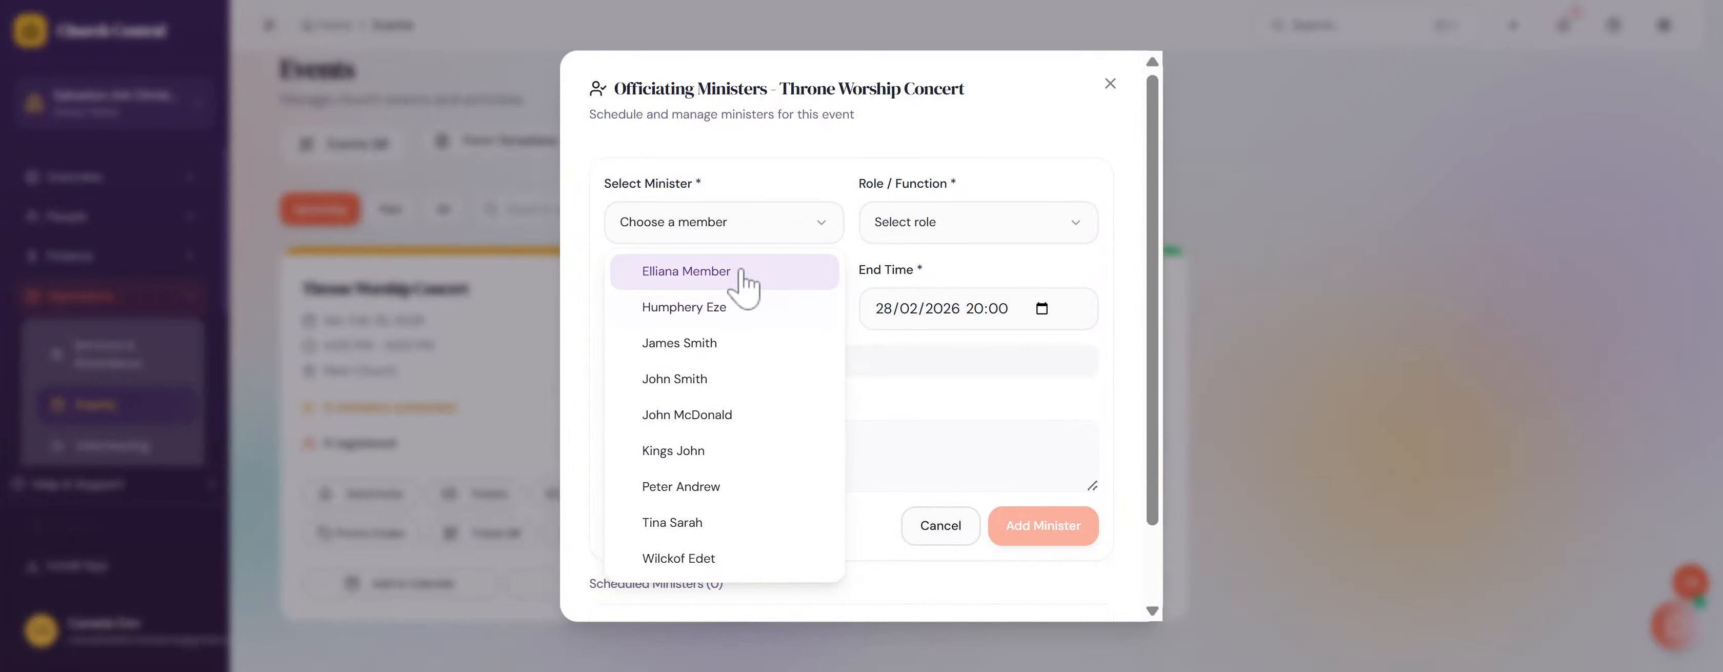
click(742, 380)
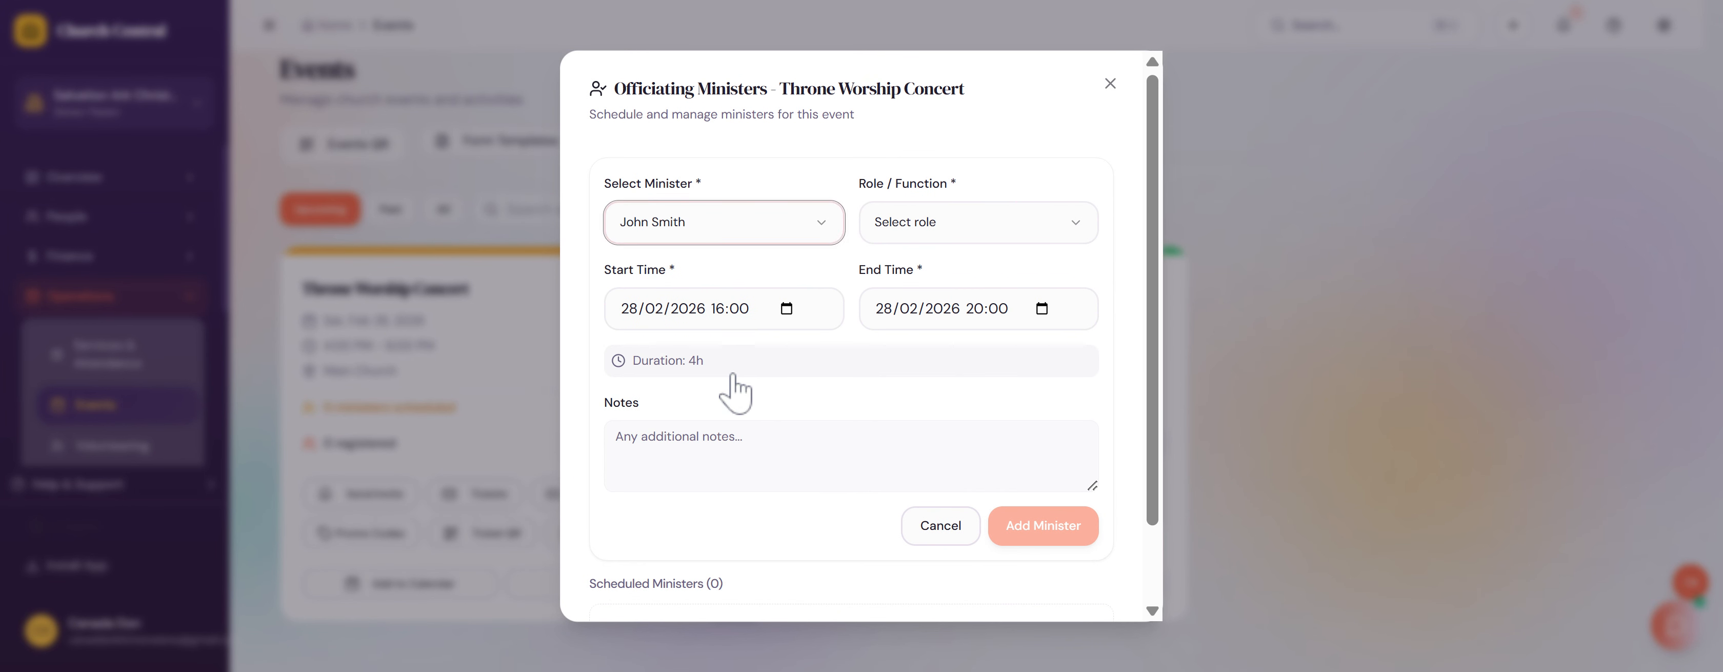
click(946, 223)
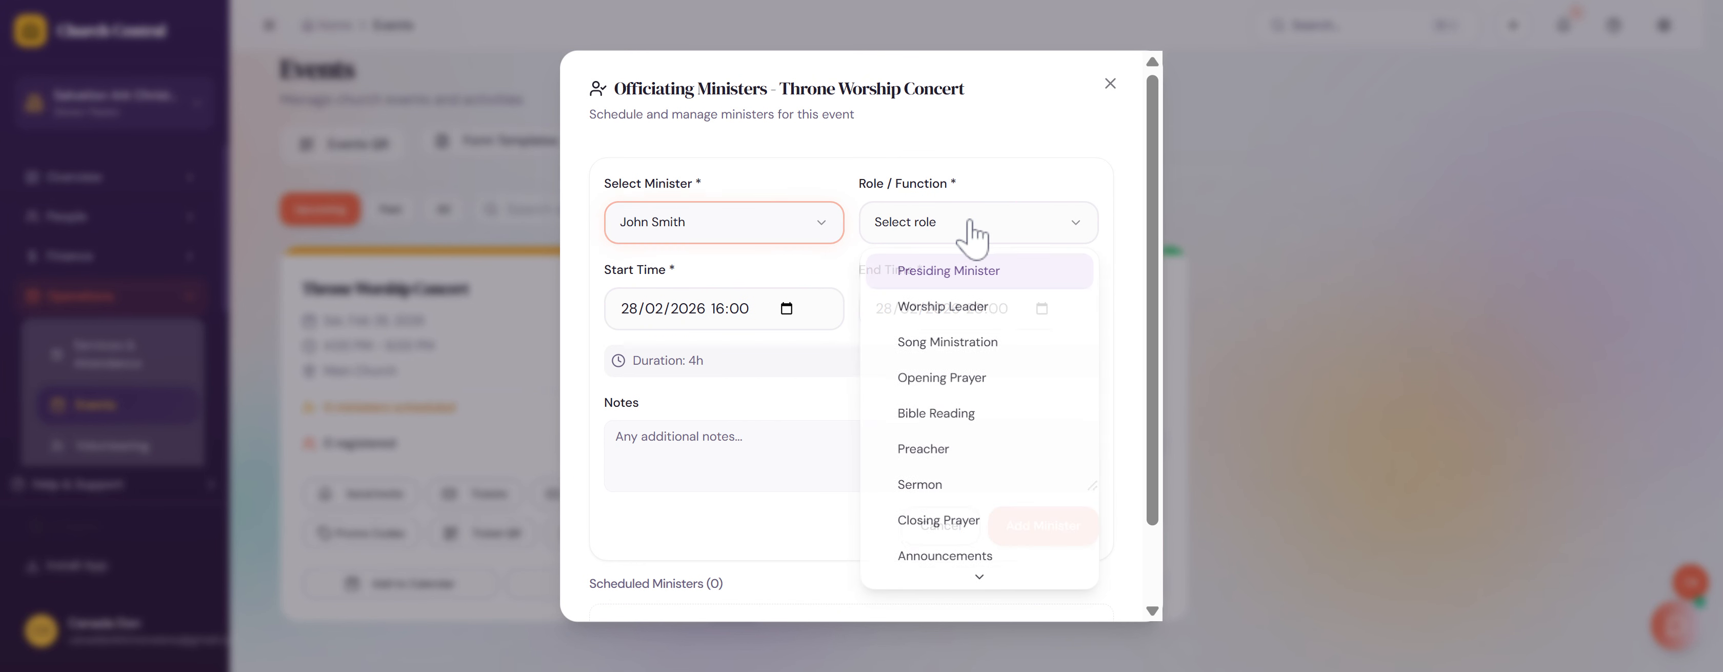
click(958, 380)
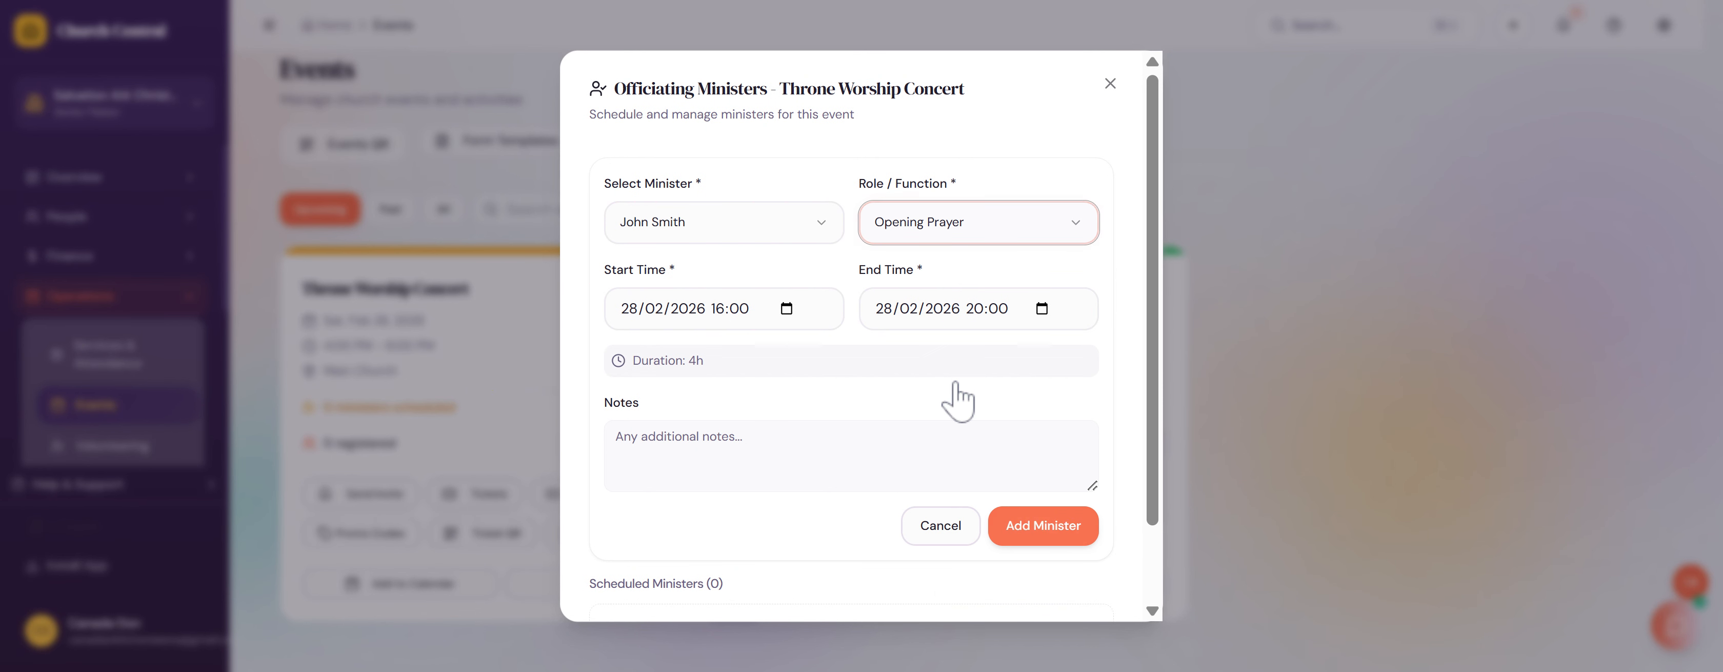
click(682, 228)
click(696, 378)
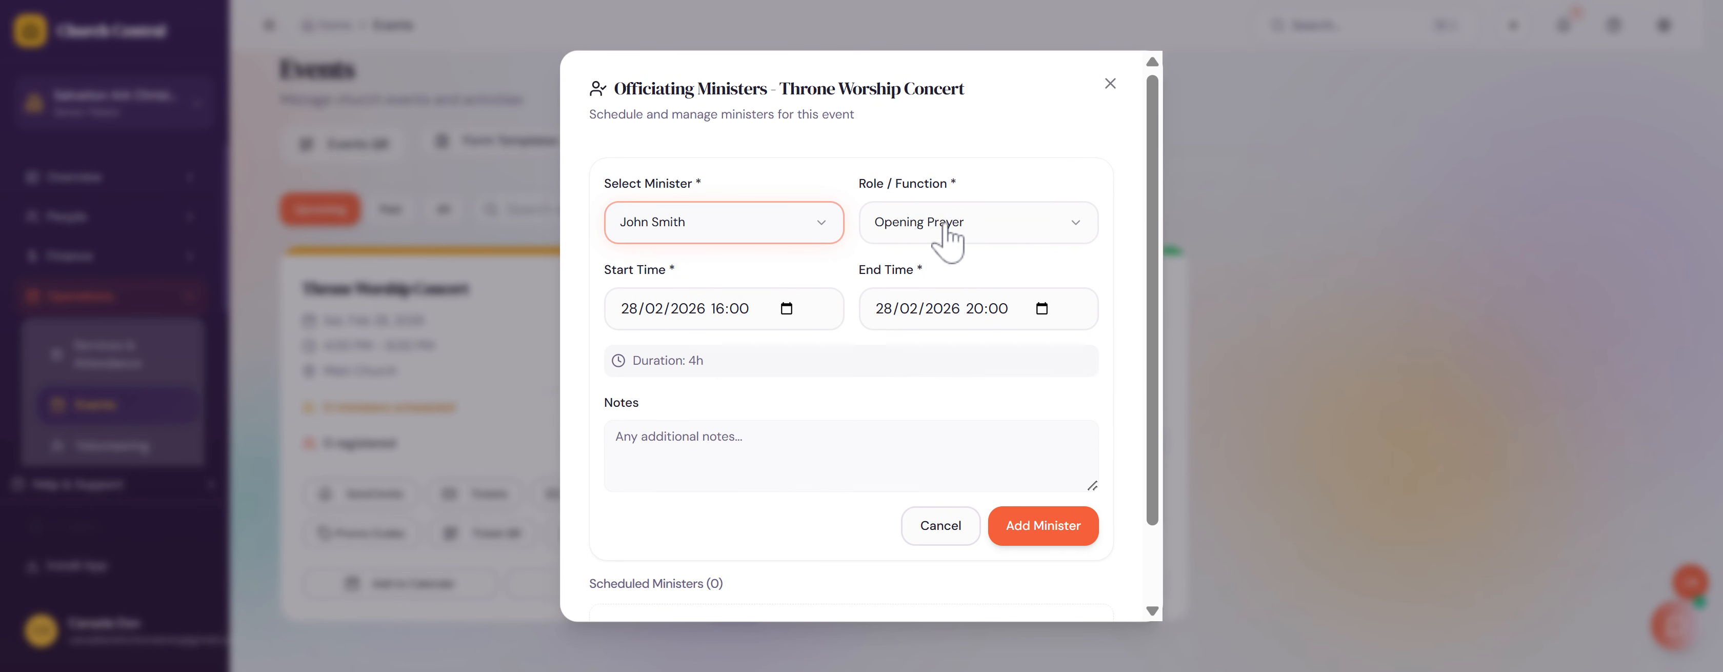
Step: Set the opening prayer's end time to 16:20 and add the minister to the event
click(735, 309)
click(974, 312)
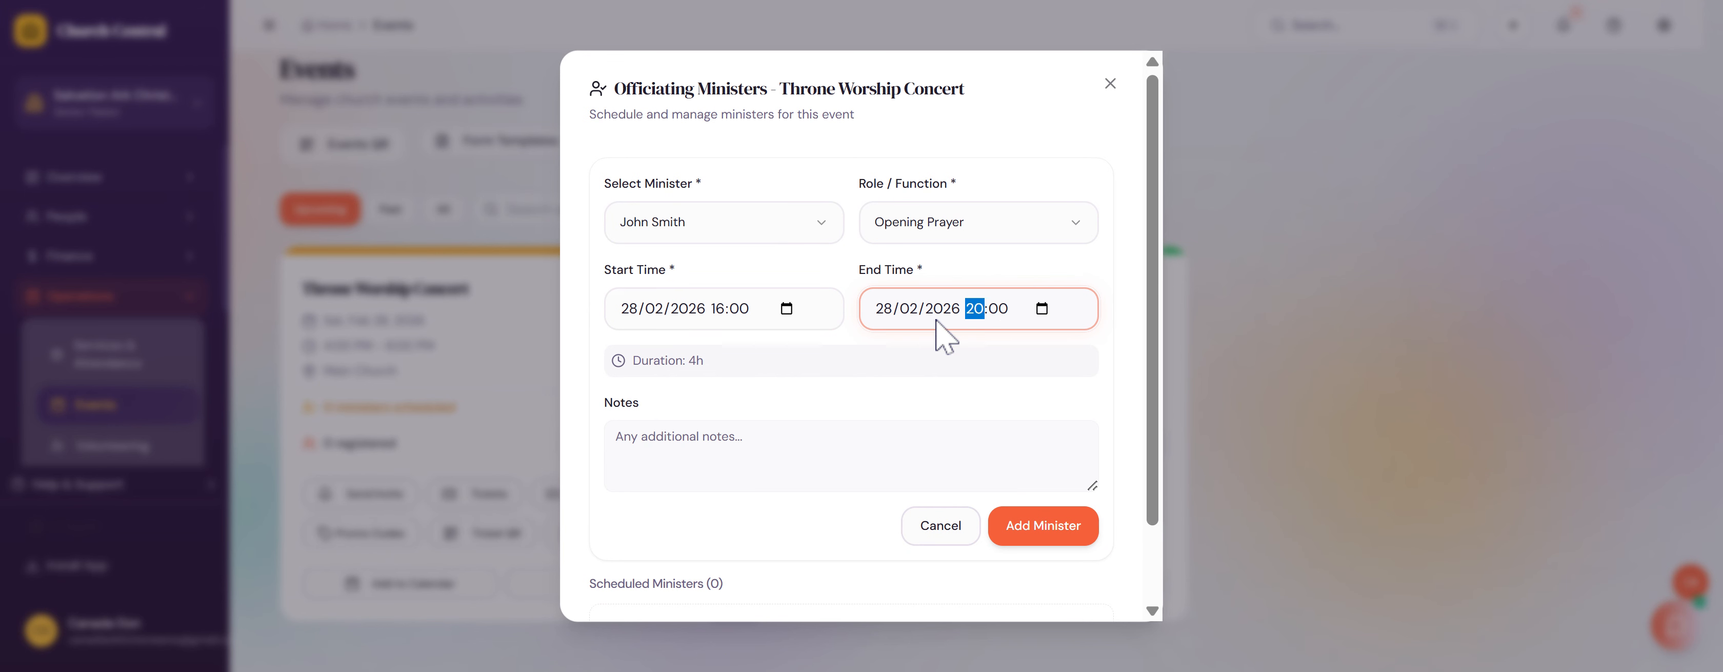
text(16)
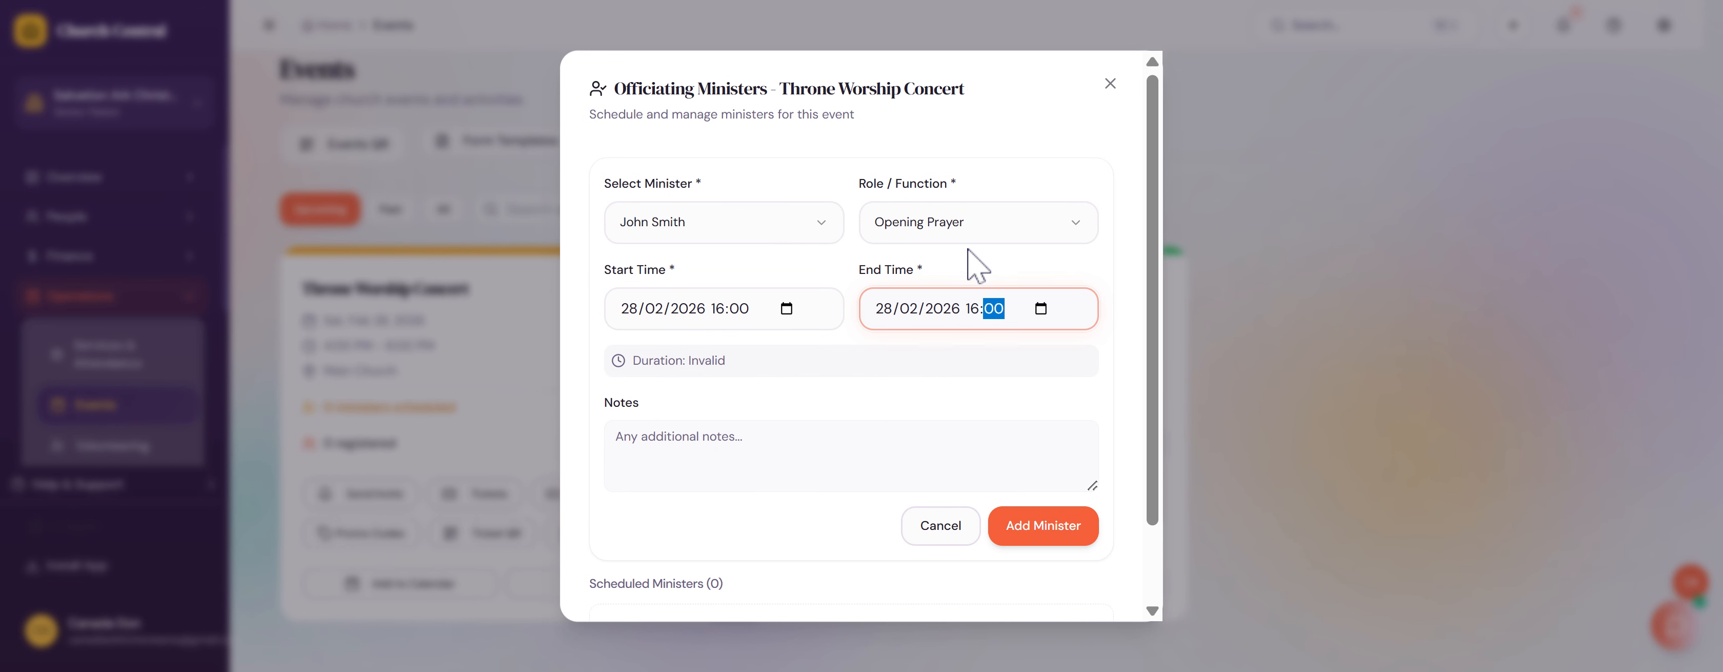
text(2)
click(1038, 527)
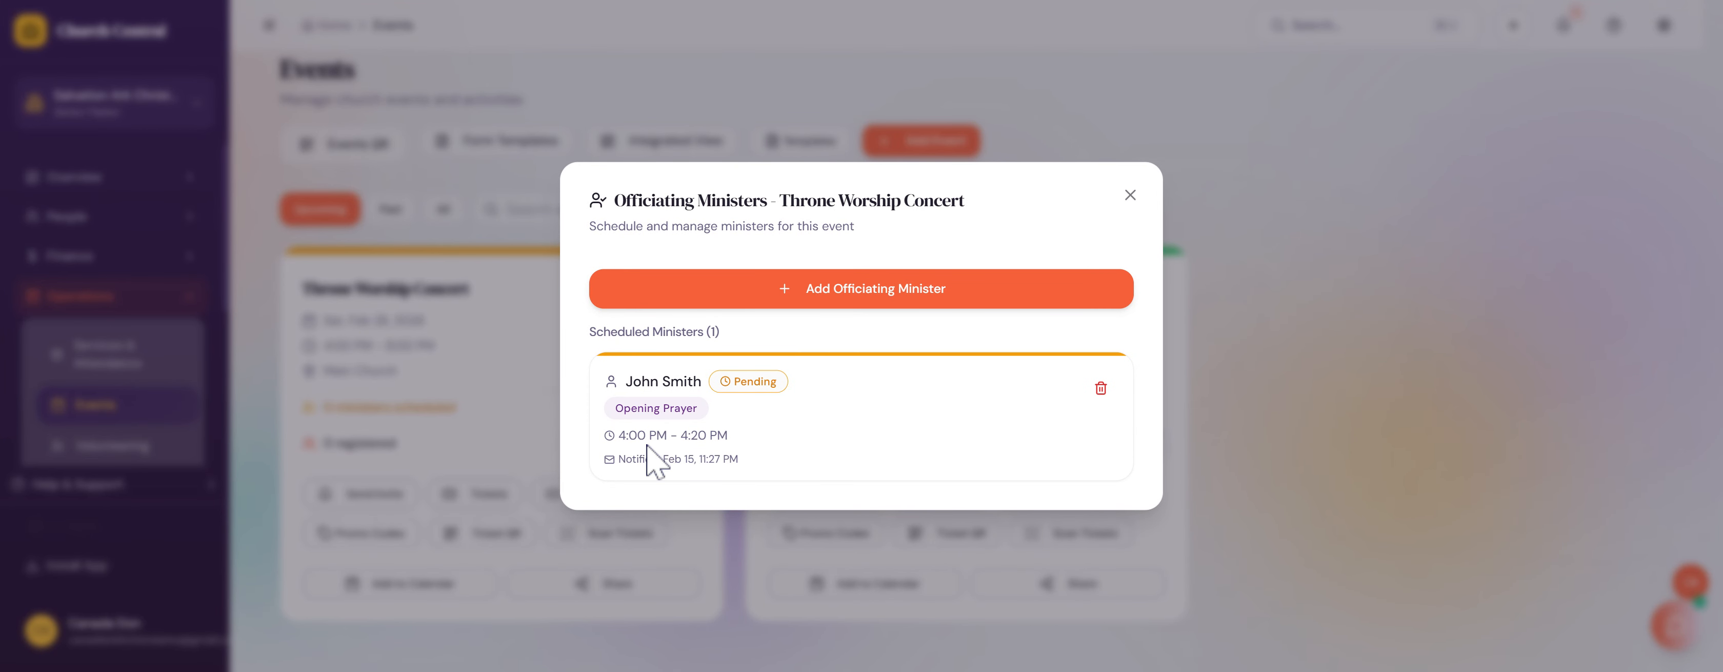
Step: Start a second officiating minister entry, choosing the sixth listed member and the Song Ministration role
click(820, 309)
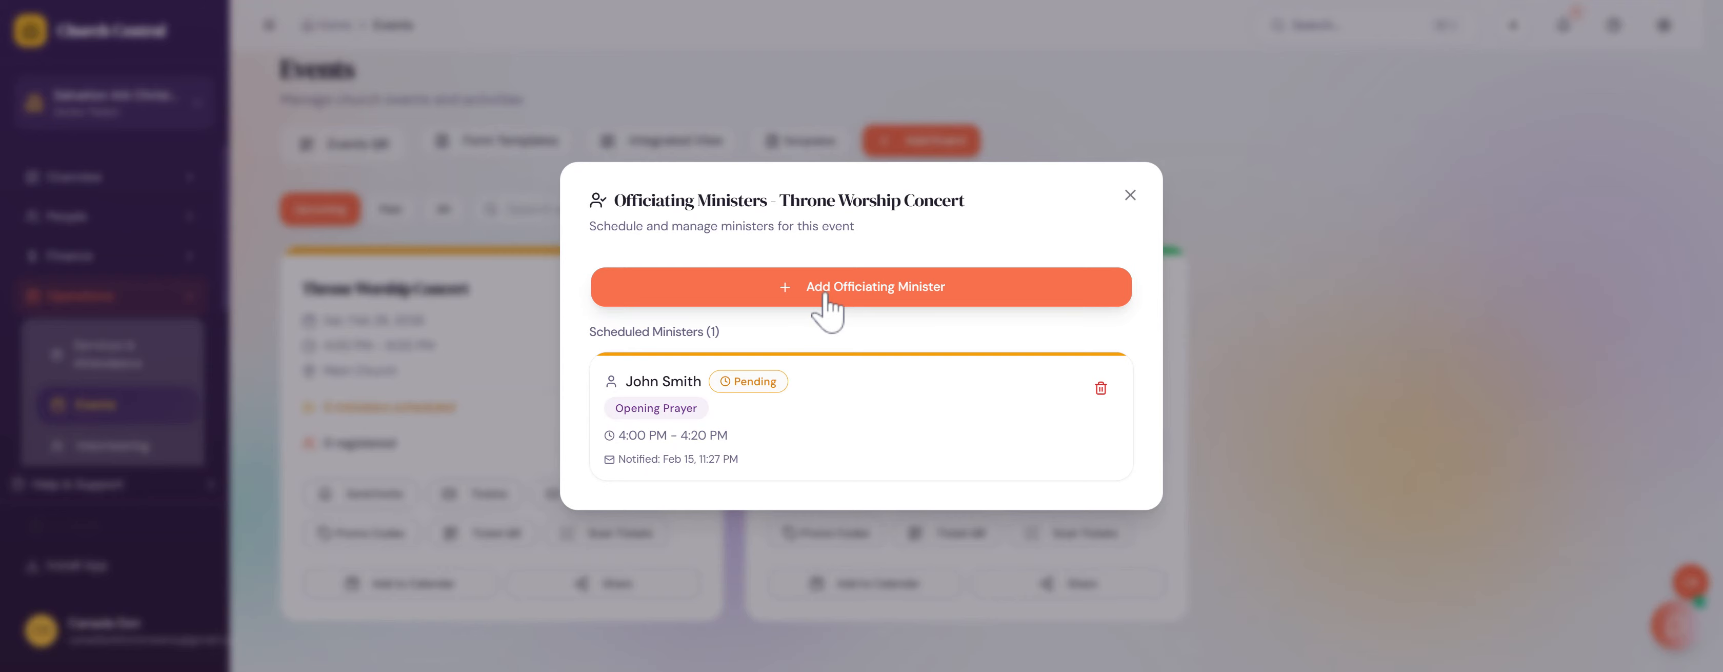
click(784, 229)
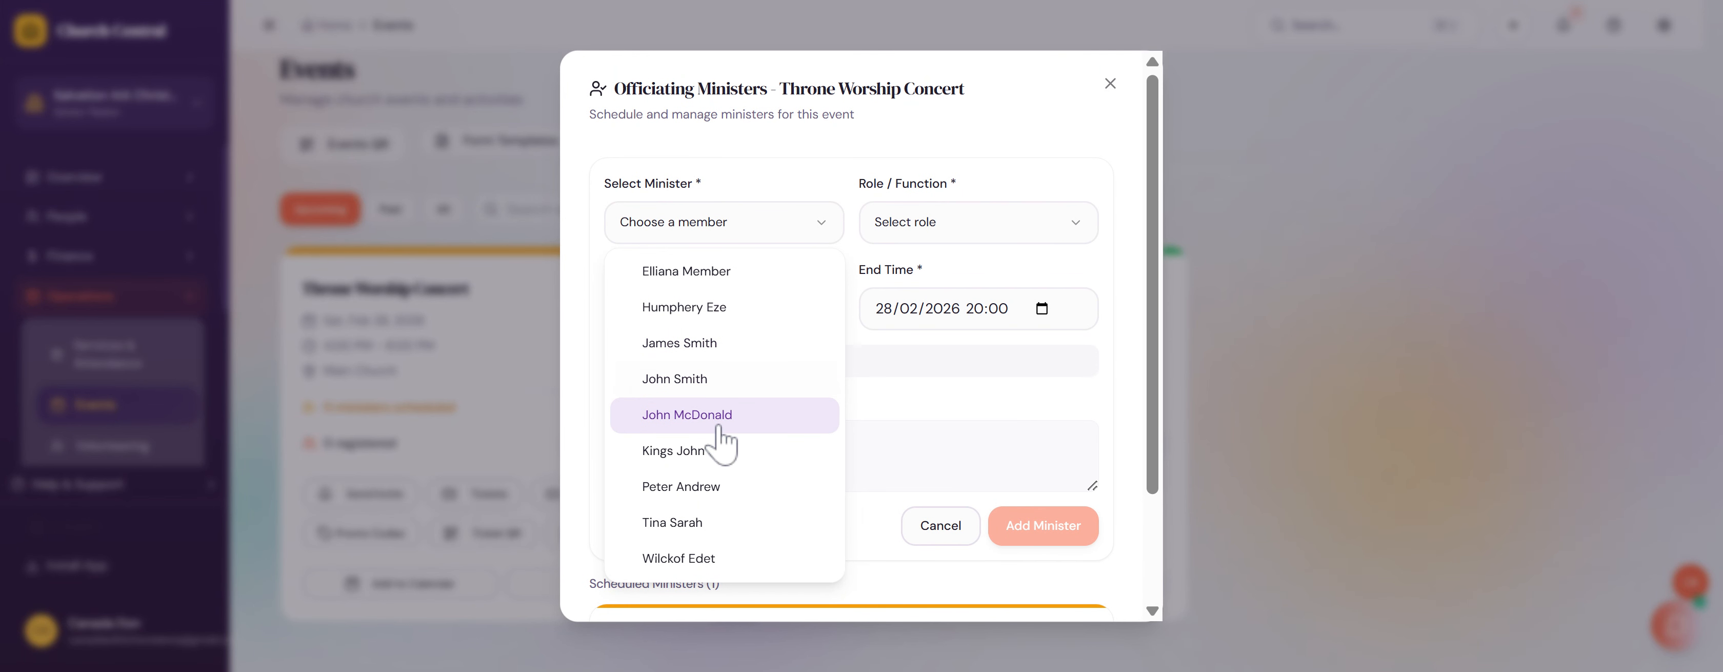
click(723, 454)
click(980, 226)
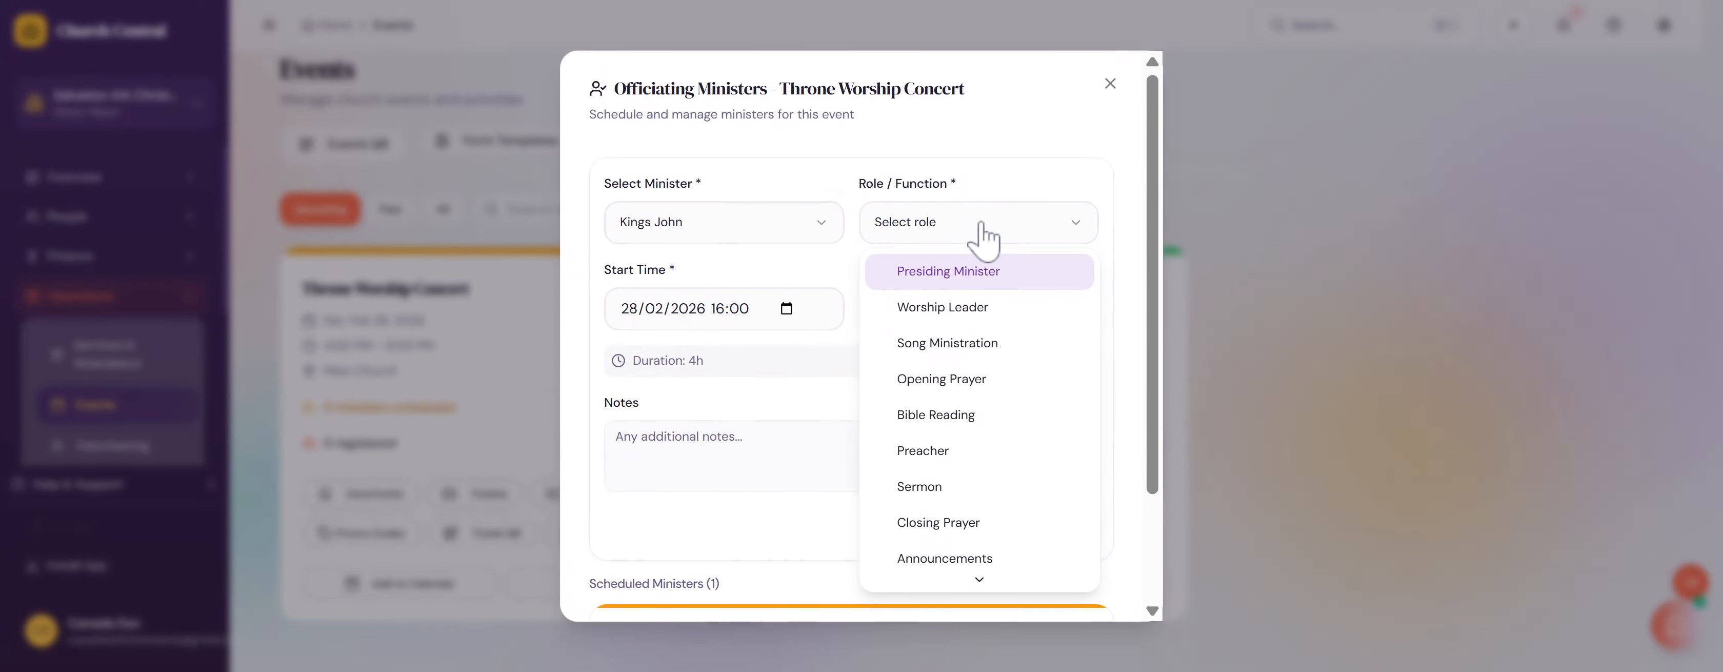
click(963, 344)
Step: Set the song ministration slot to 16:20–17:00 and add the minister to the event
click(735, 310)
text(2)
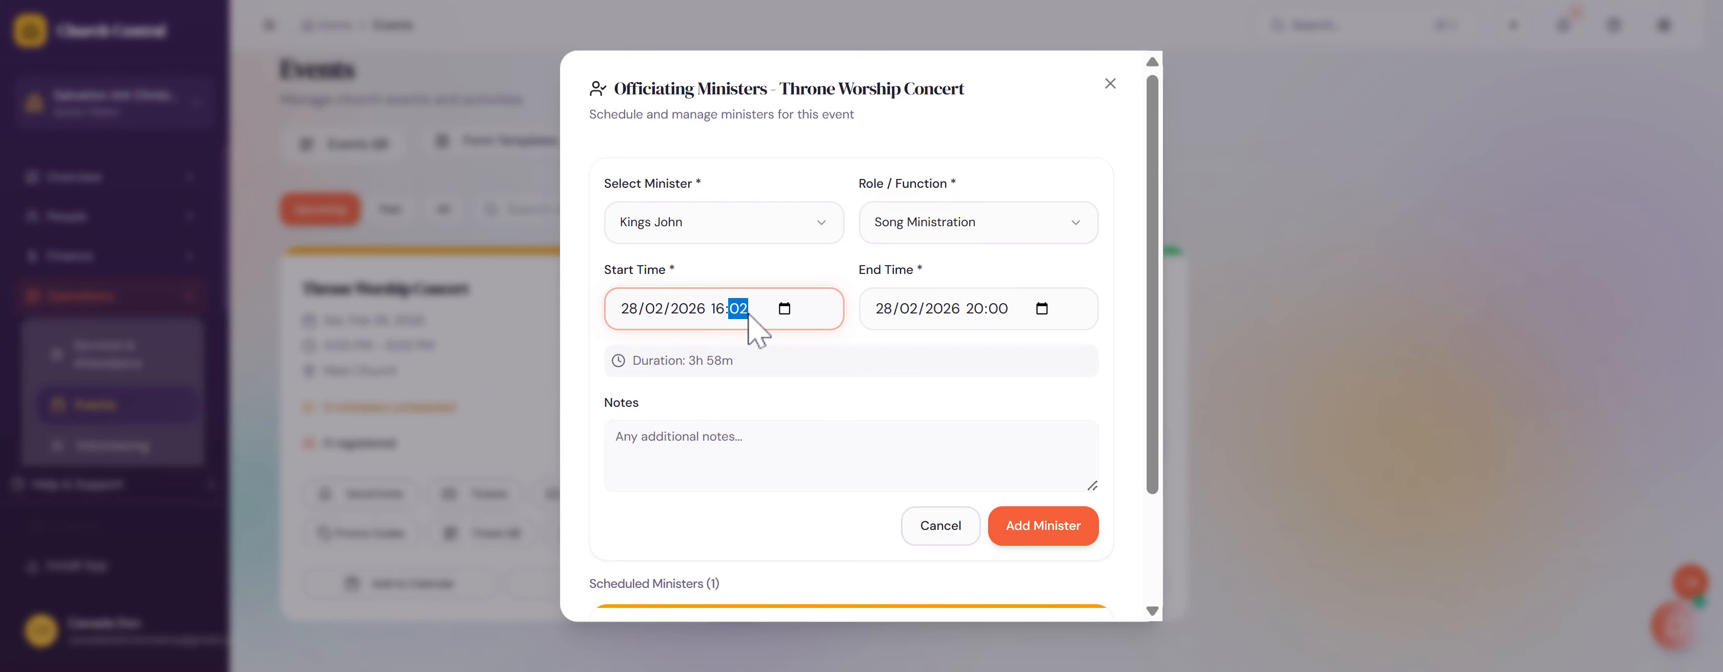
click(971, 310)
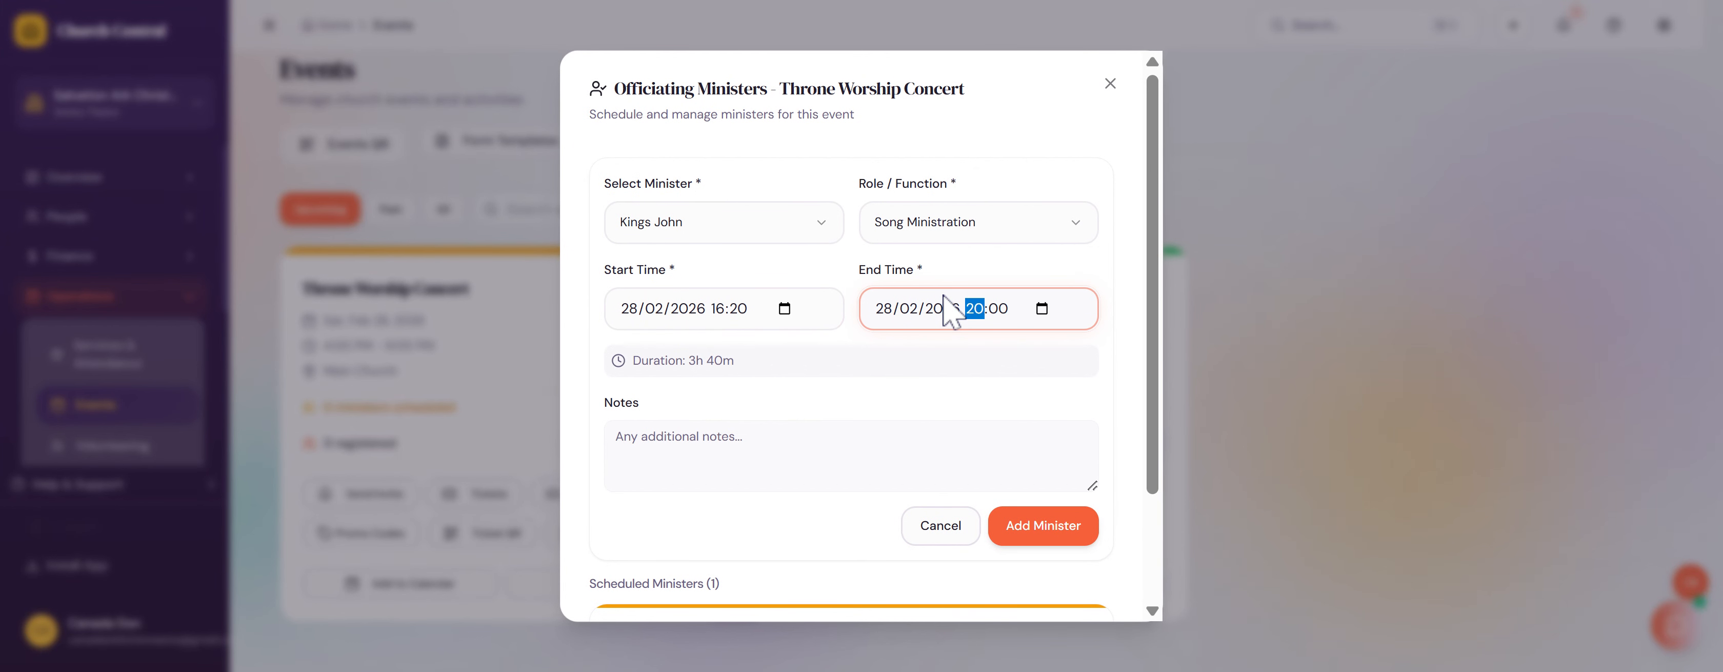
text(17)
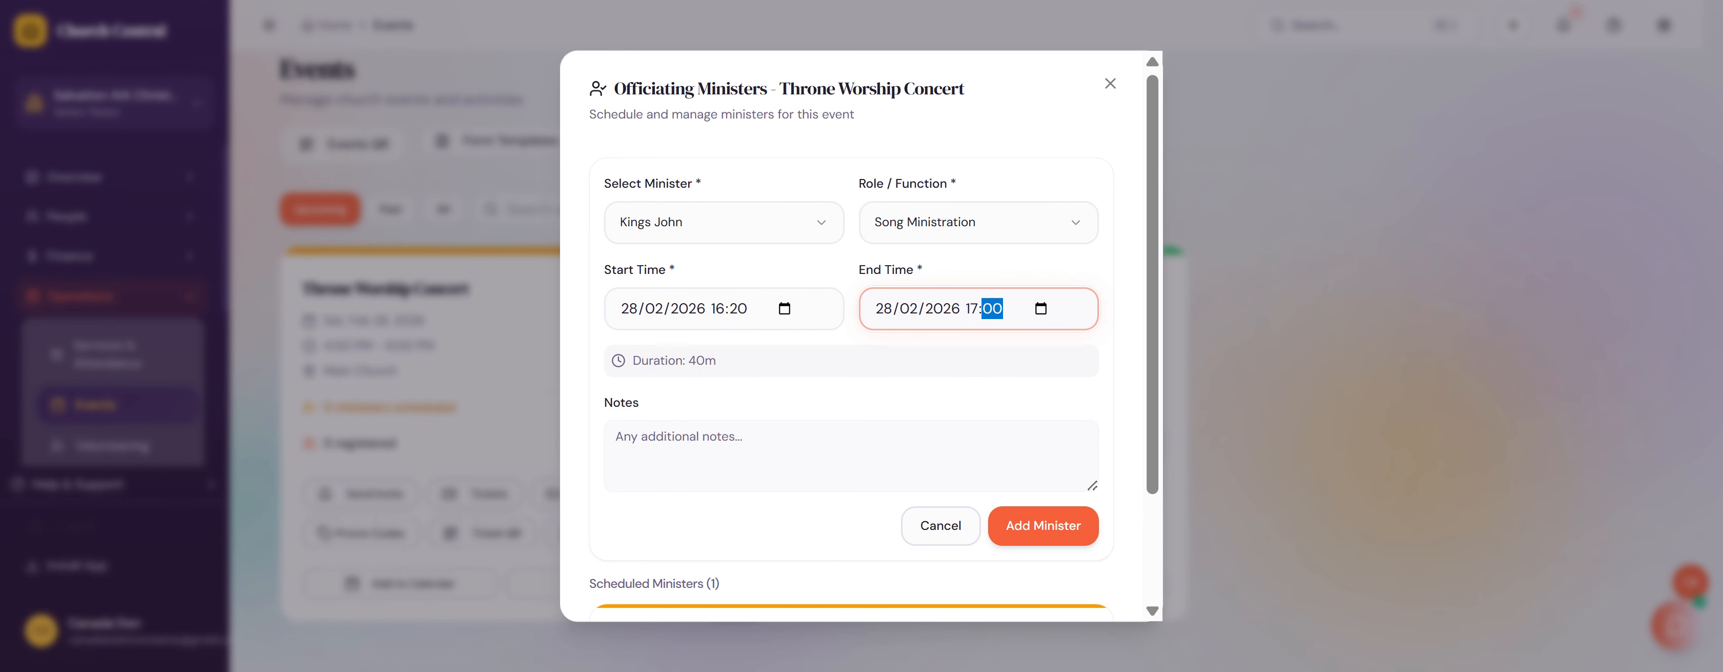
click(1041, 528)
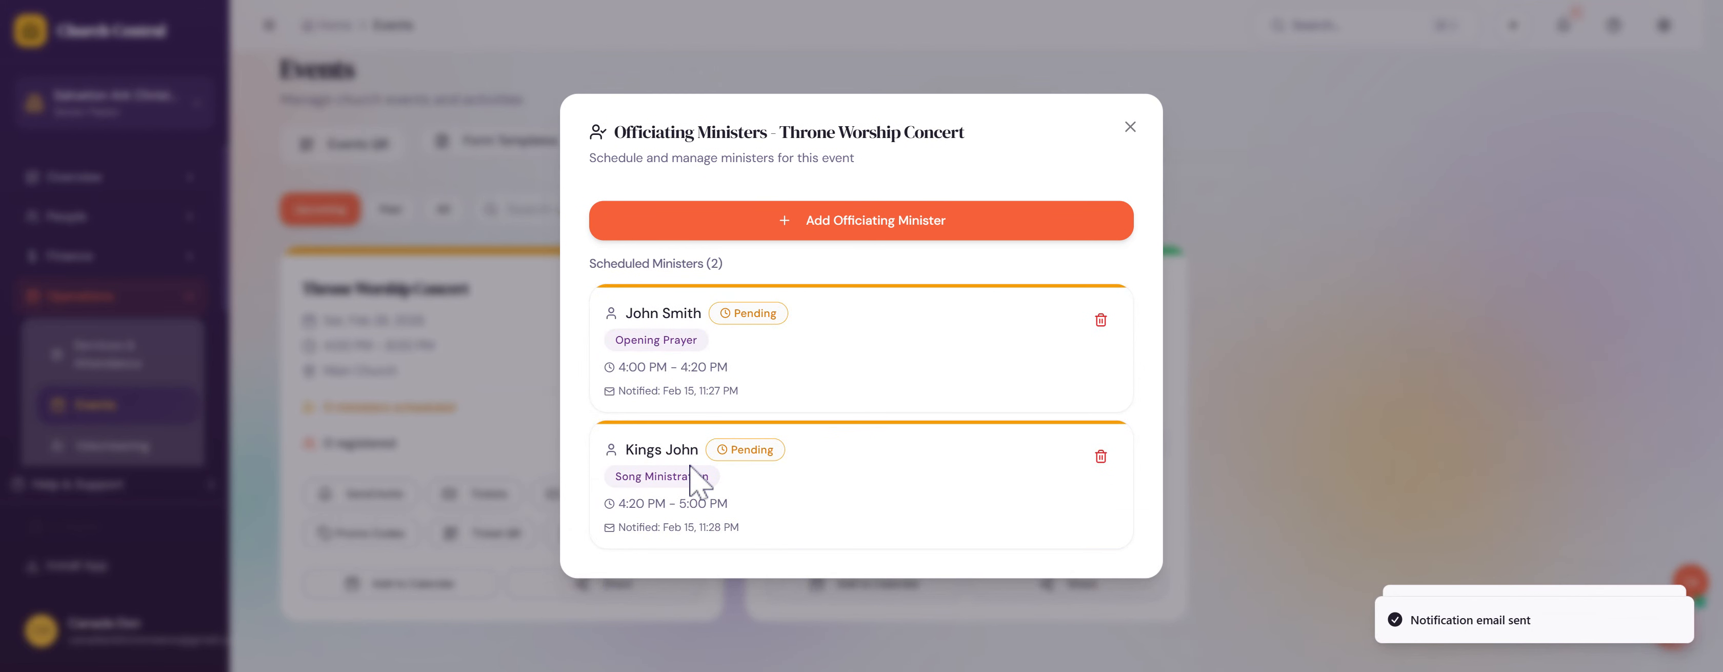
Step: Start a third officiating minister entry, choosing the eighth listed member and the Bible Reading role
click(736, 221)
click(745, 223)
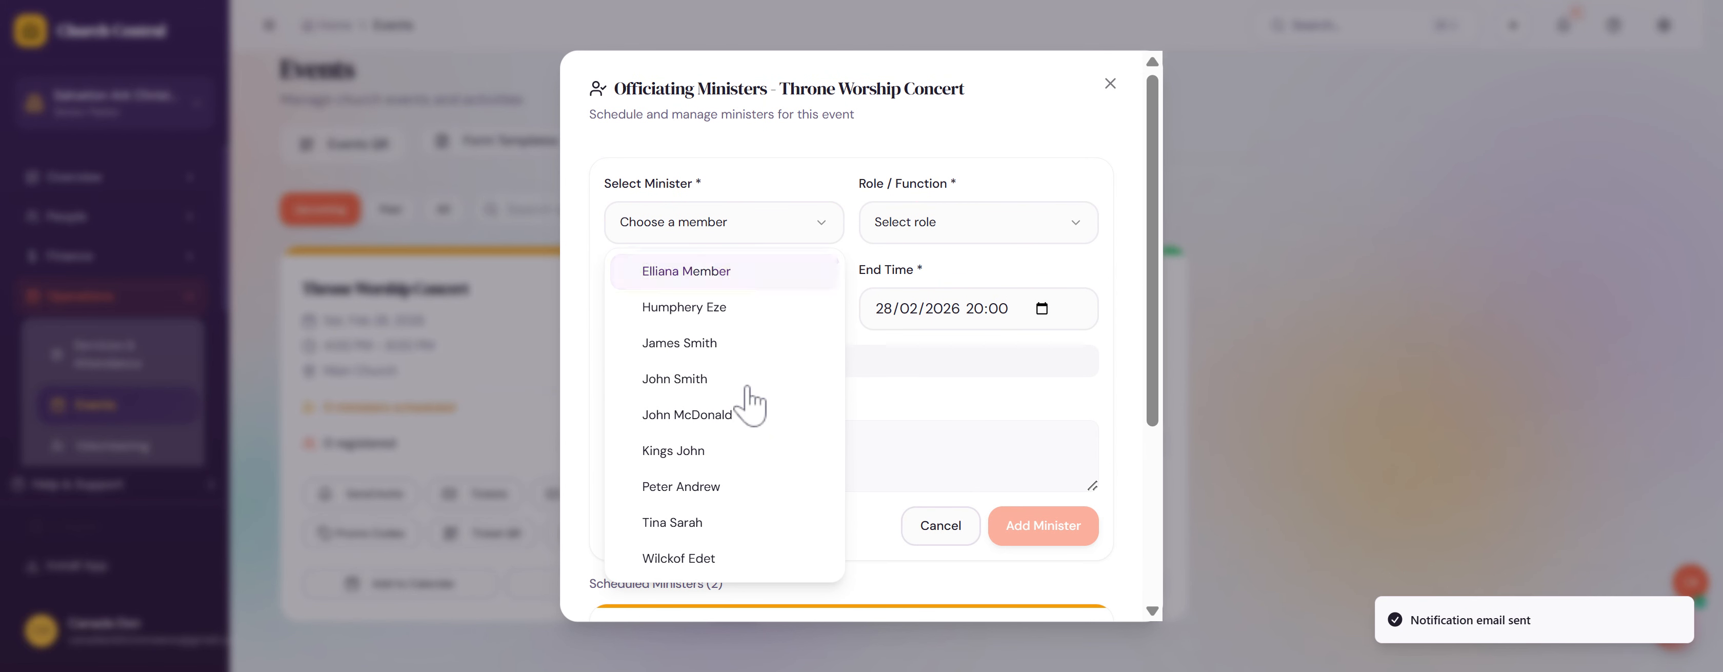
click(712, 525)
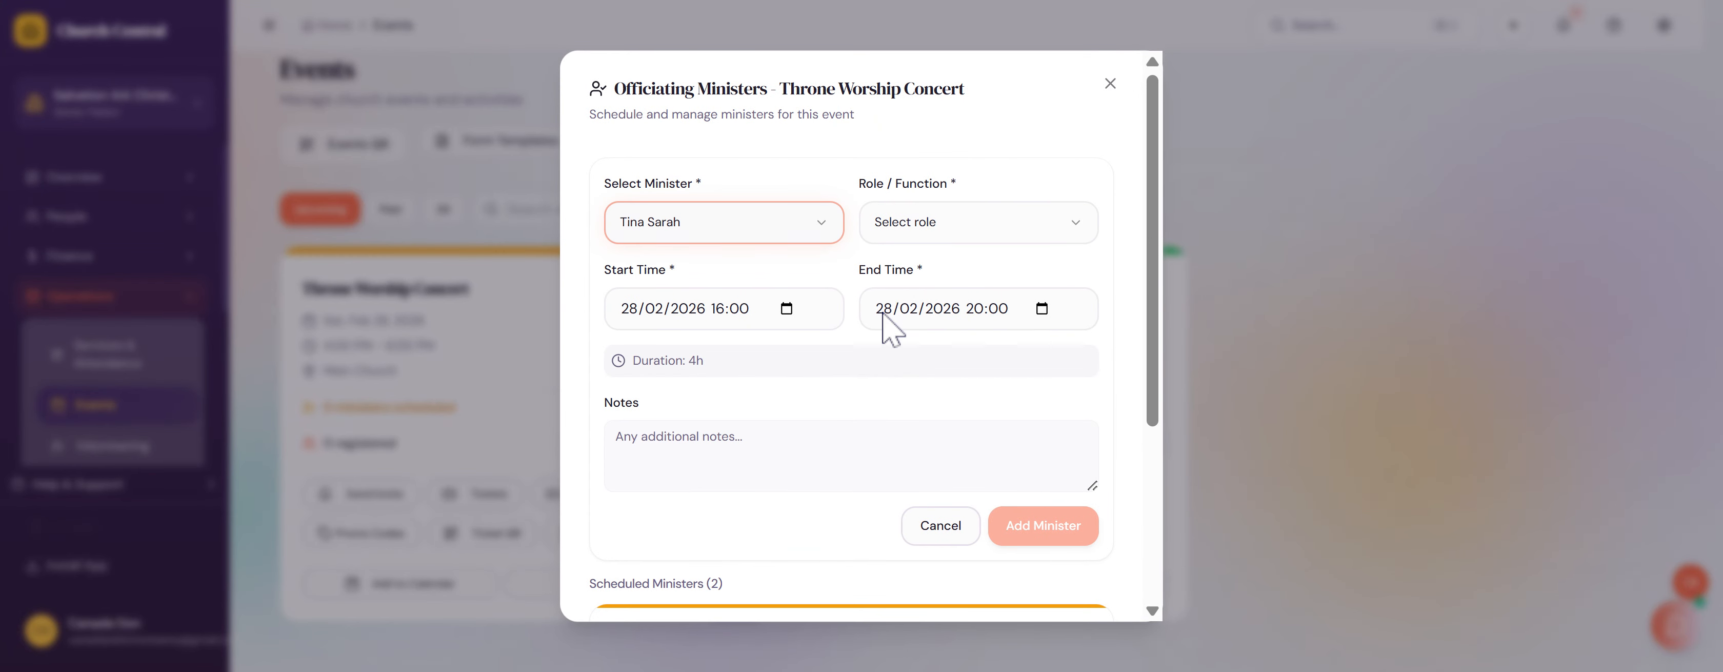
click(923, 234)
click(953, 416)
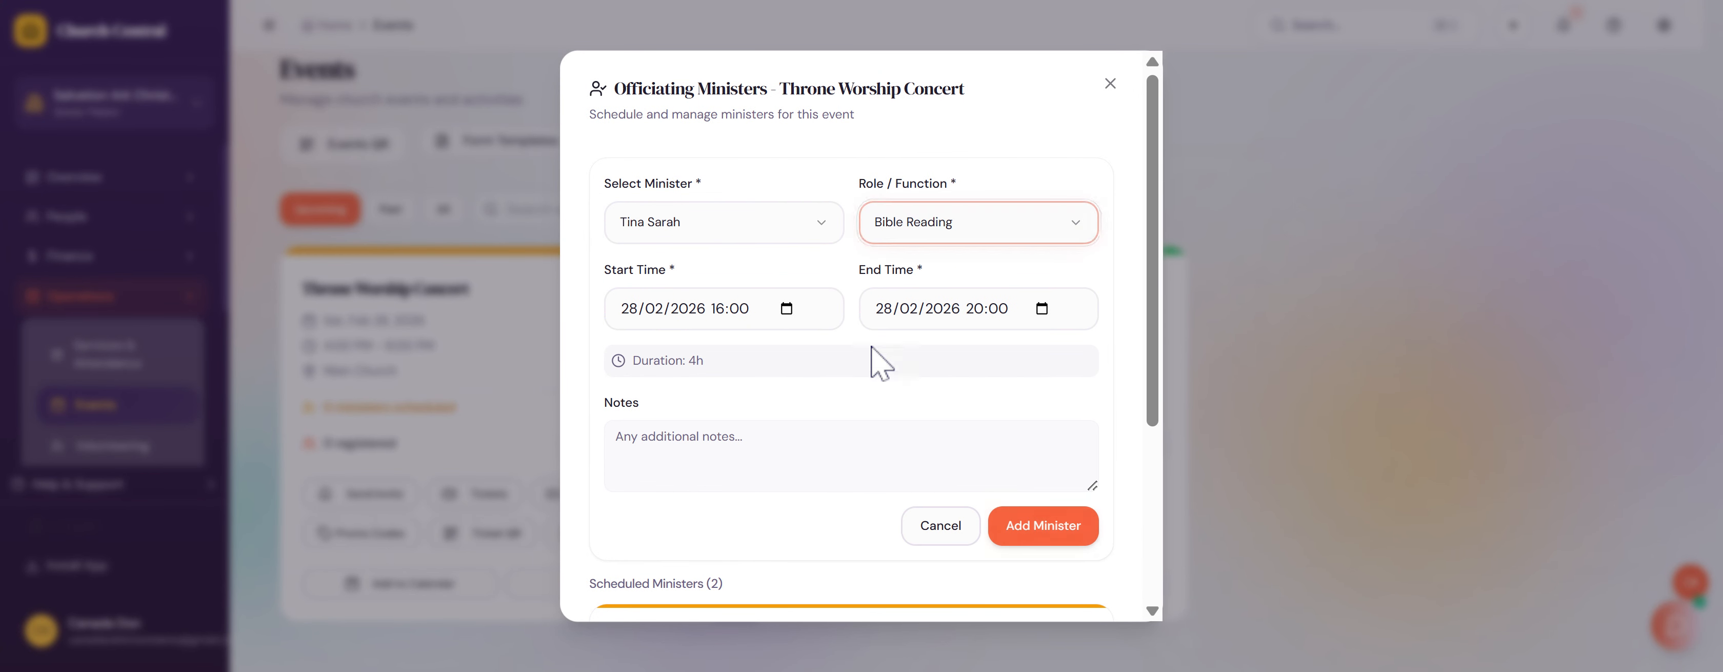
Step: Set the Bible reading slot to 17:00–17:20 and add the minister to the event
click(718, 309)
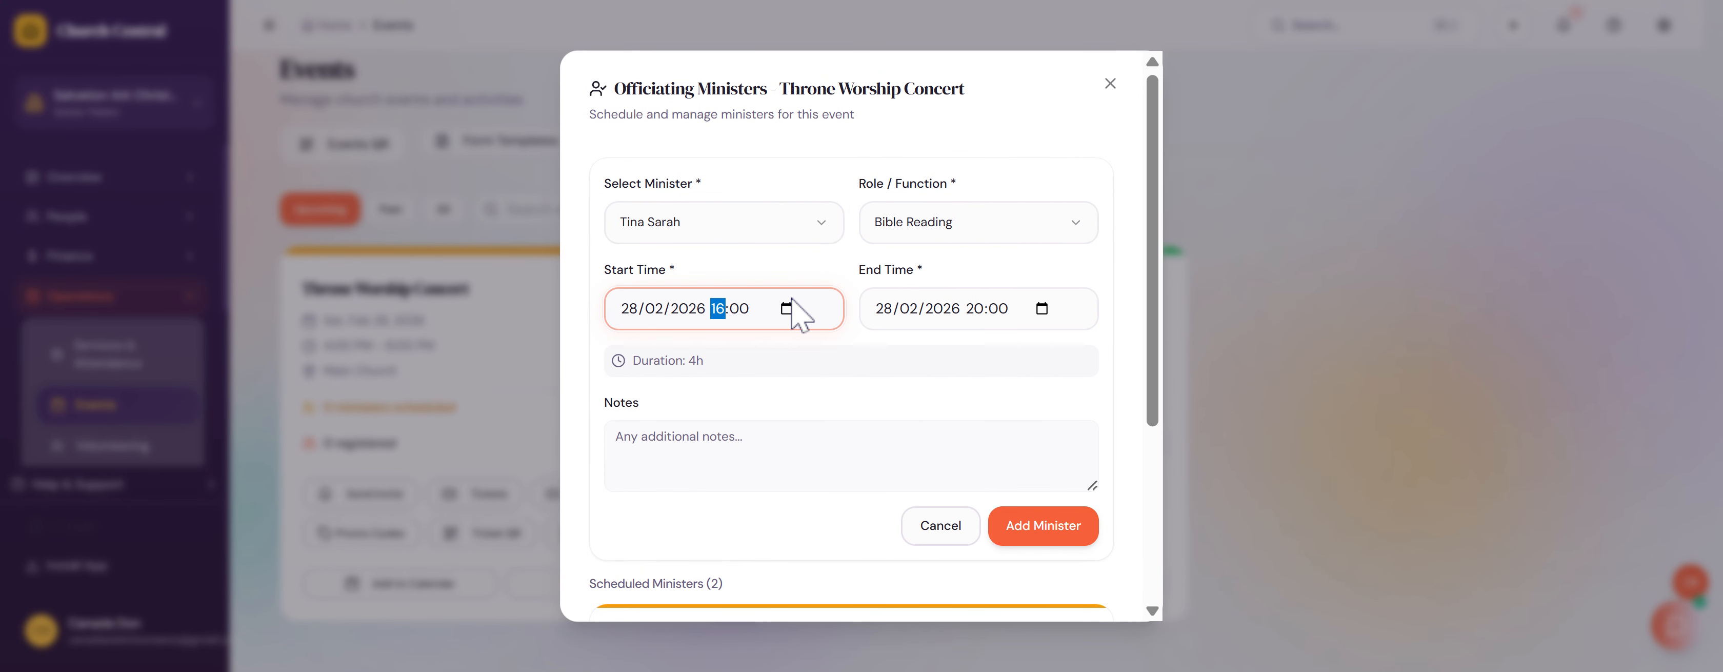
text(17)
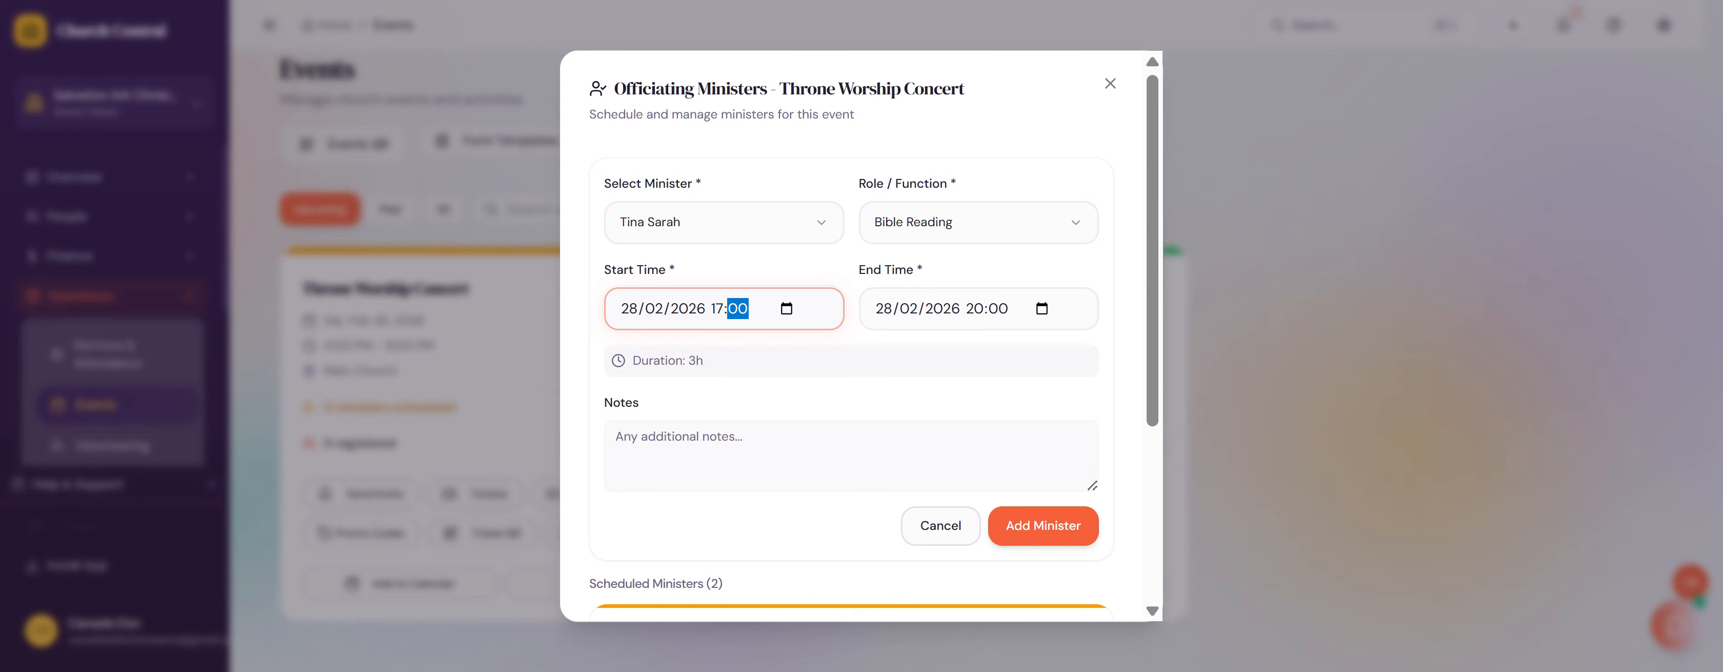
click(969, 309)
text(17:0)
text(2)
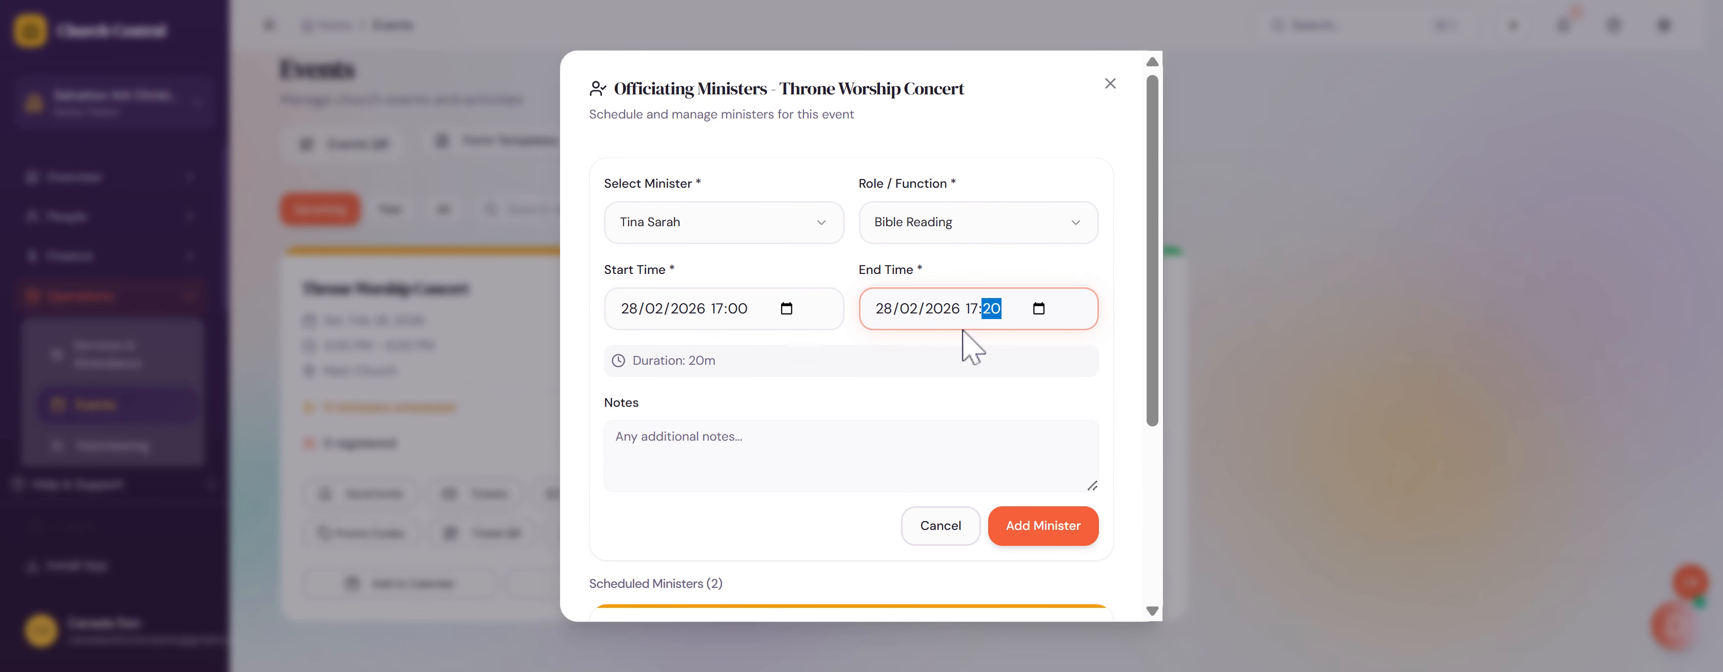
click(1044, 527)
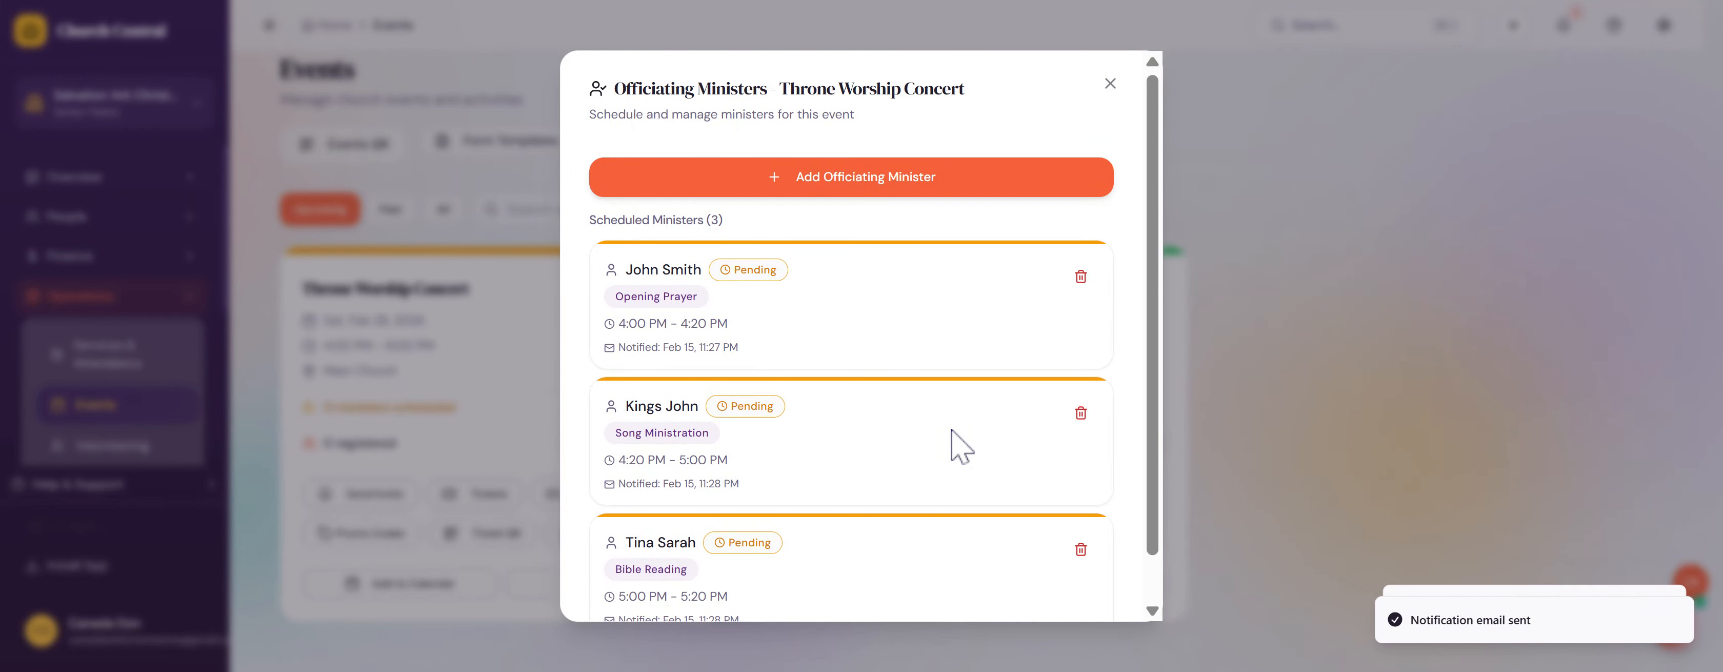
Step: Review the scheduled ministers' roles, time slots and statuses for the Throne Worship Concert, and close the list
scroll(957, 447, down, 1)
scroll(963, 448, up, 1)
scroll(884, 267, down, 1)
scroll(885, 338, up, 1)
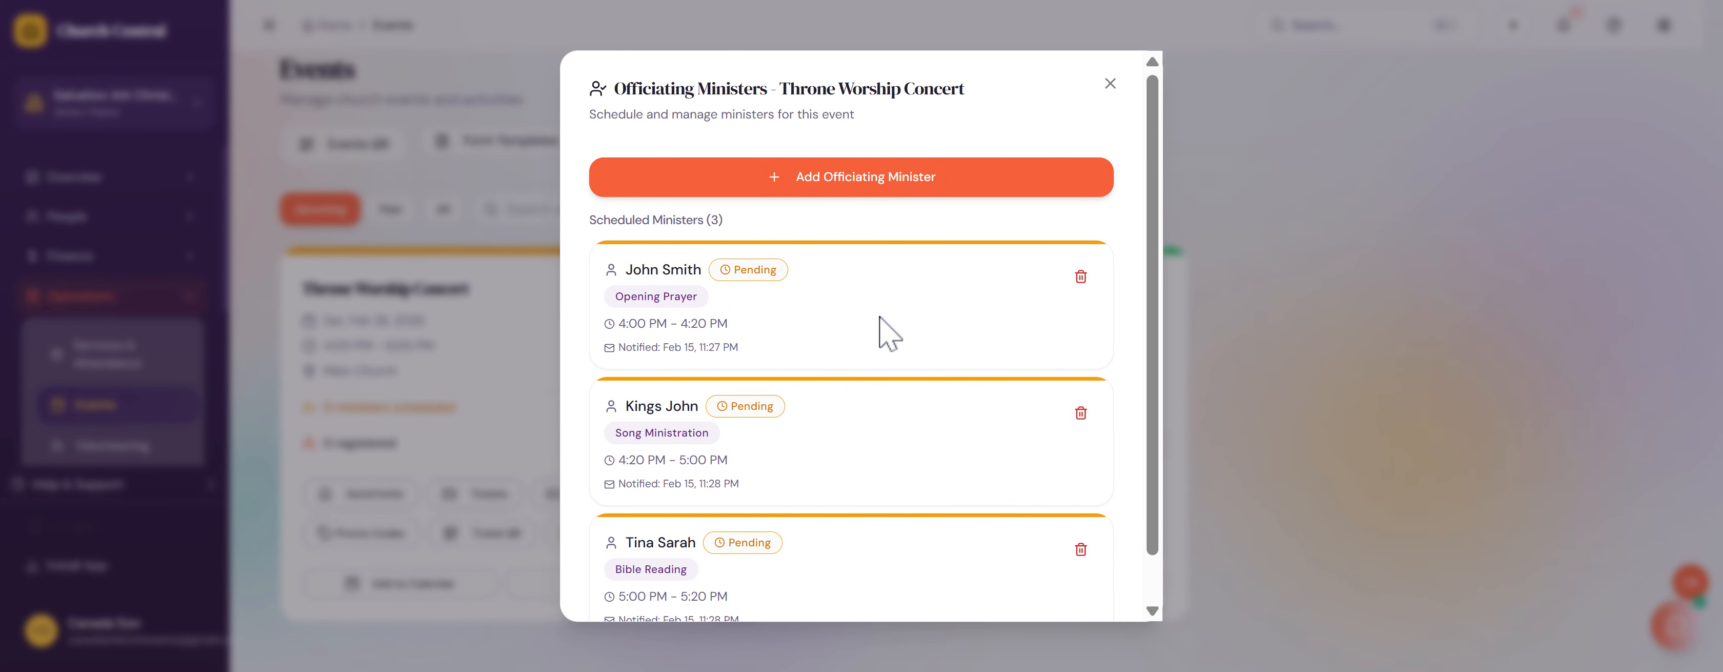
scroll(803, 362, down, 1)
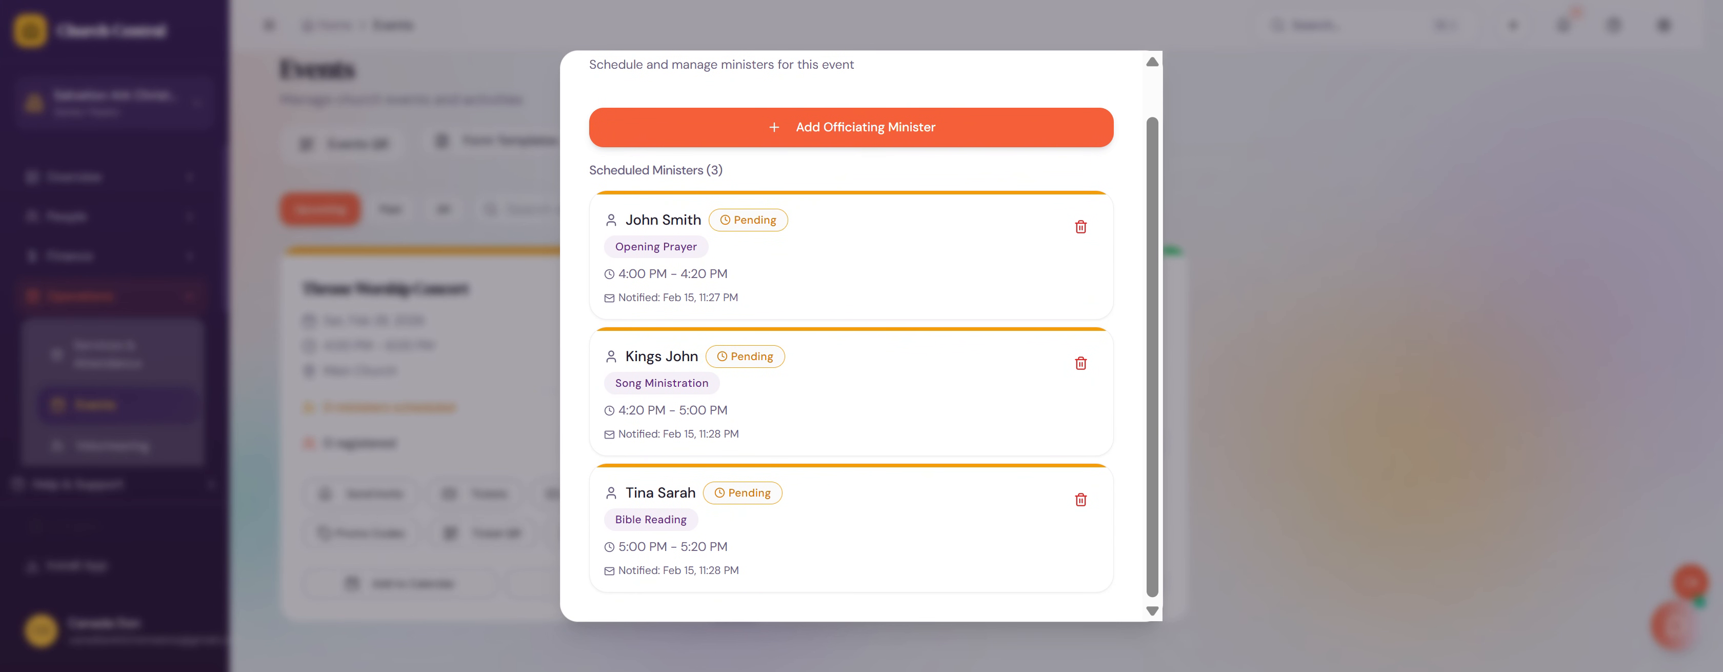
scroll(803, 368, up, 1)
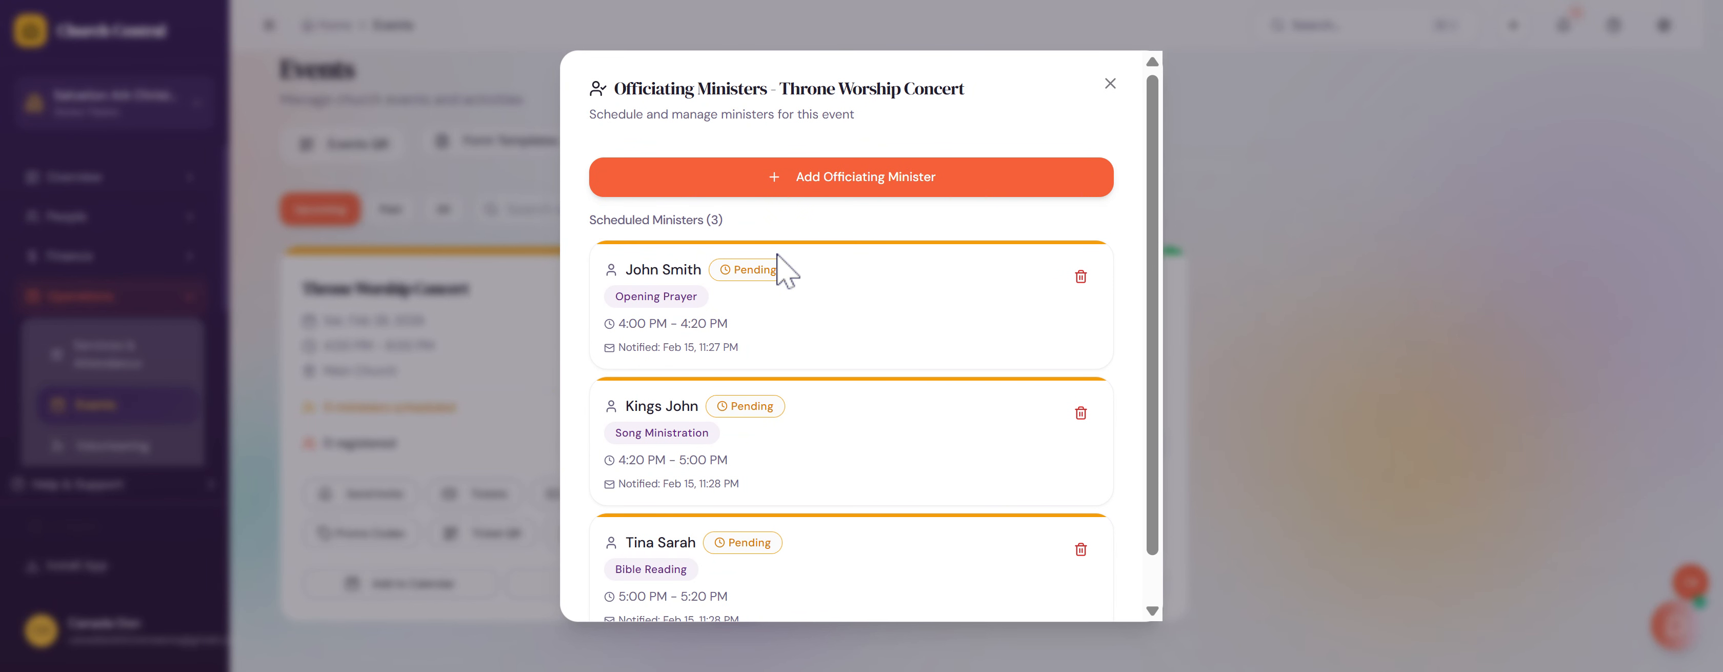
scroll(795, 364, down, 1)
scroll(802, 384, up, 1)
click(1109, 83)
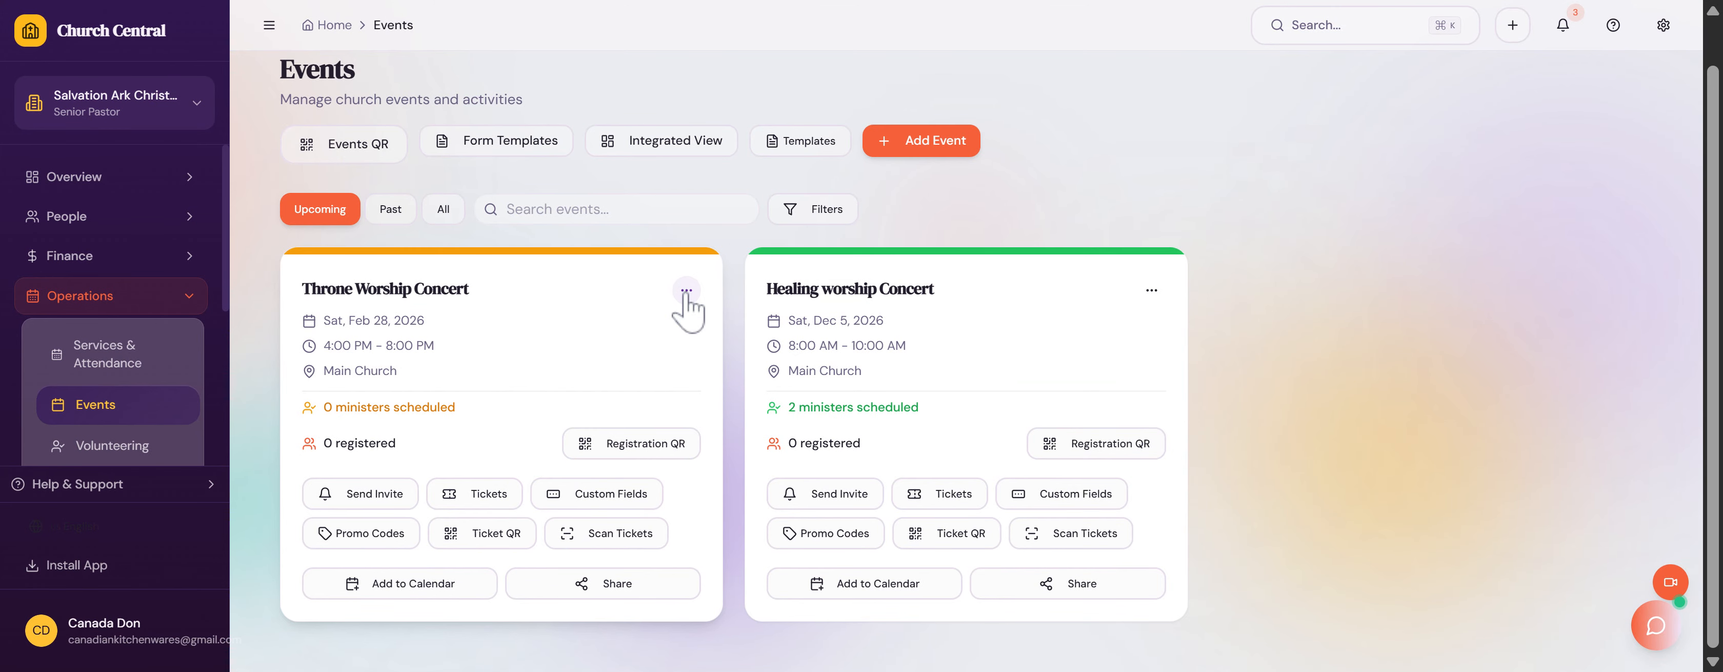
Step: Examine the Throne Worship Concert's ministers table and its PDF export option, and close the table
click(686, 292)
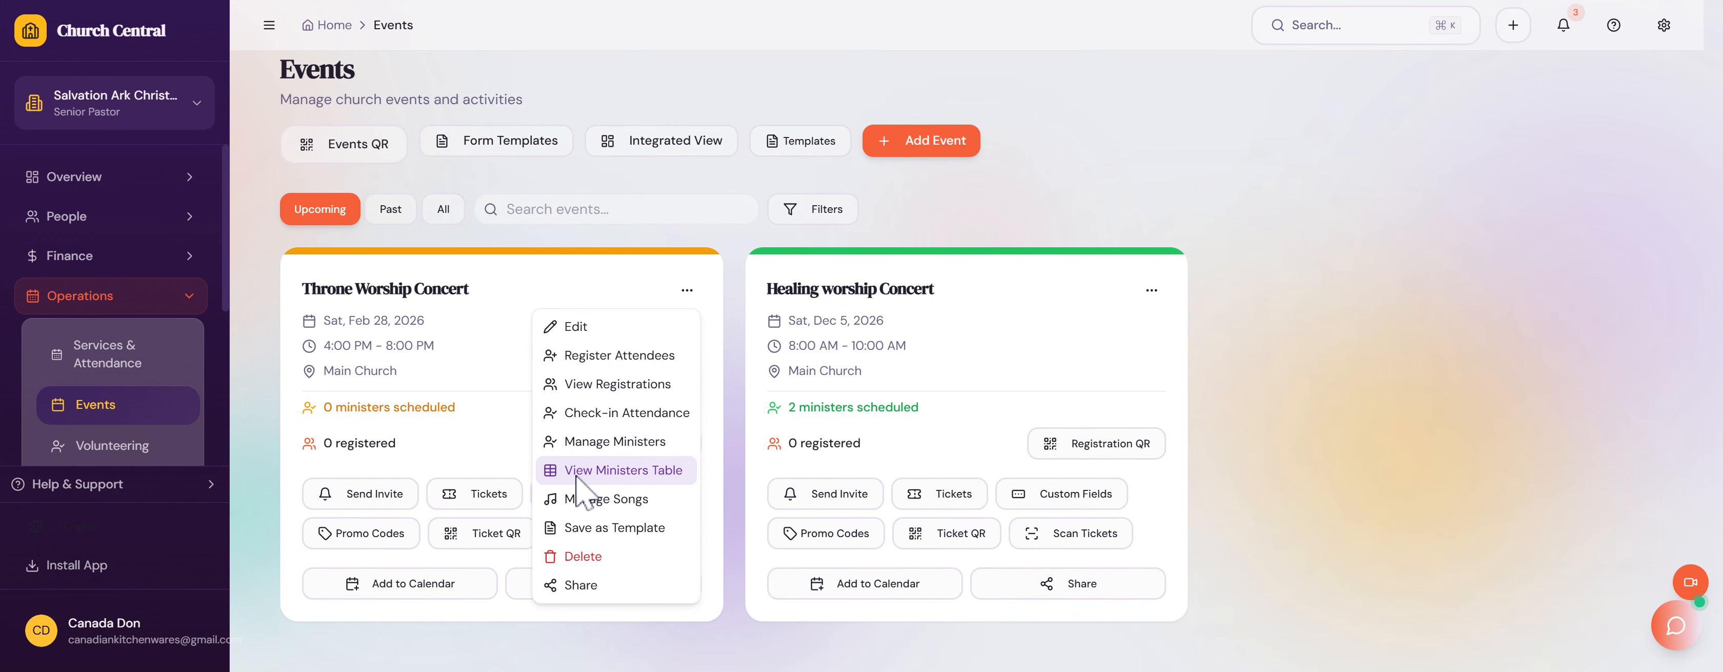
click(611, 472)
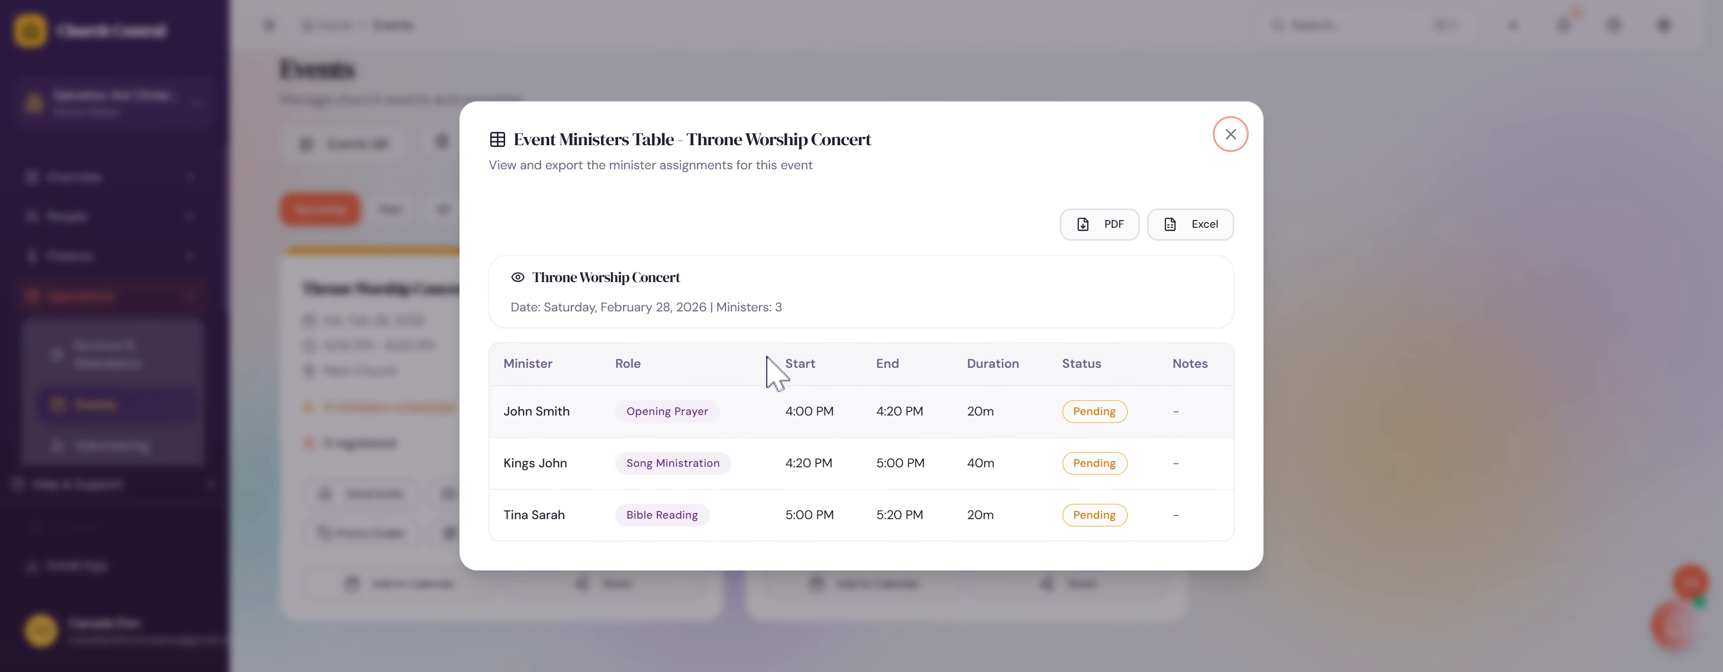
click(1083, 234)
click(1231, 134)
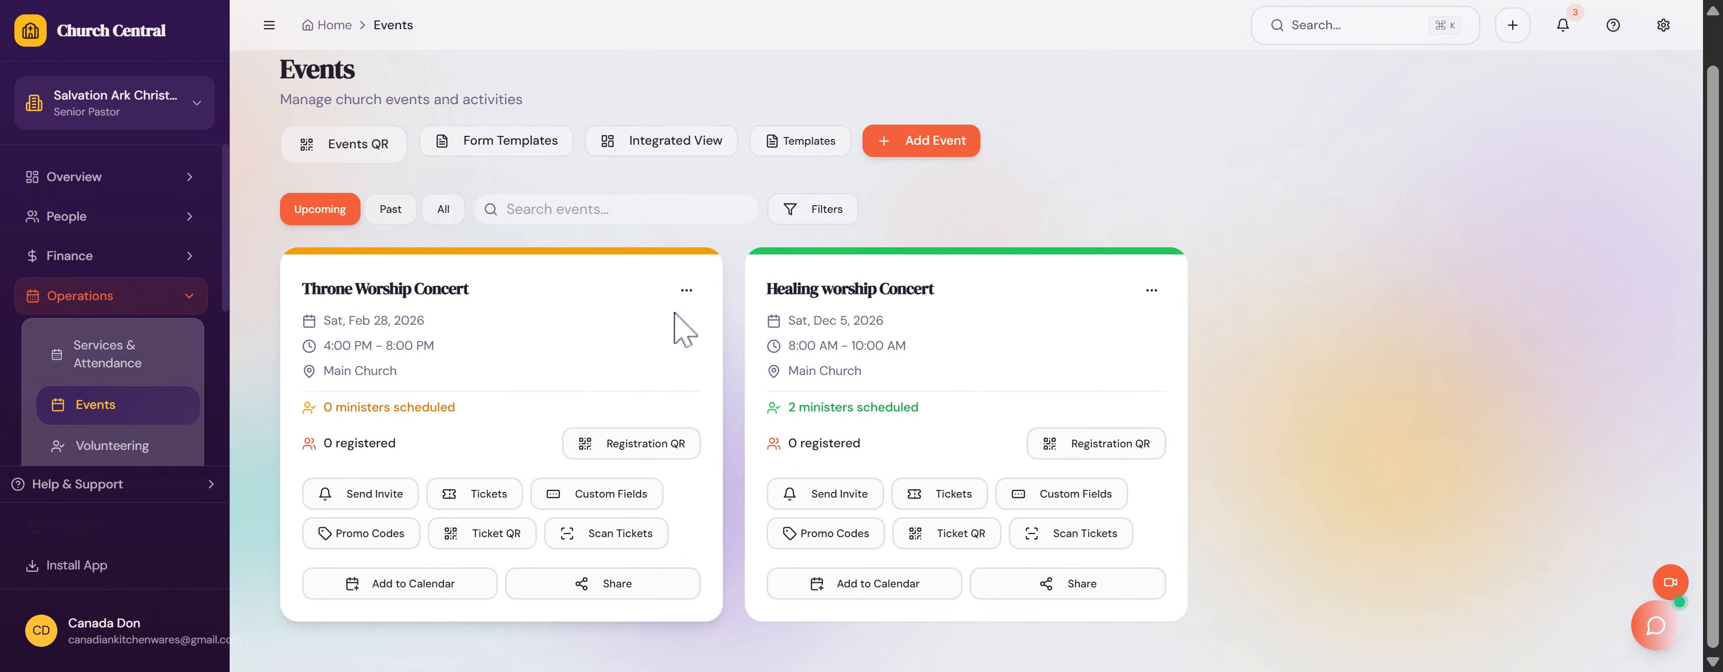
Step: View the worship songs set list of the Throne Worship Concert and close it without adding songs
click(687, 291)
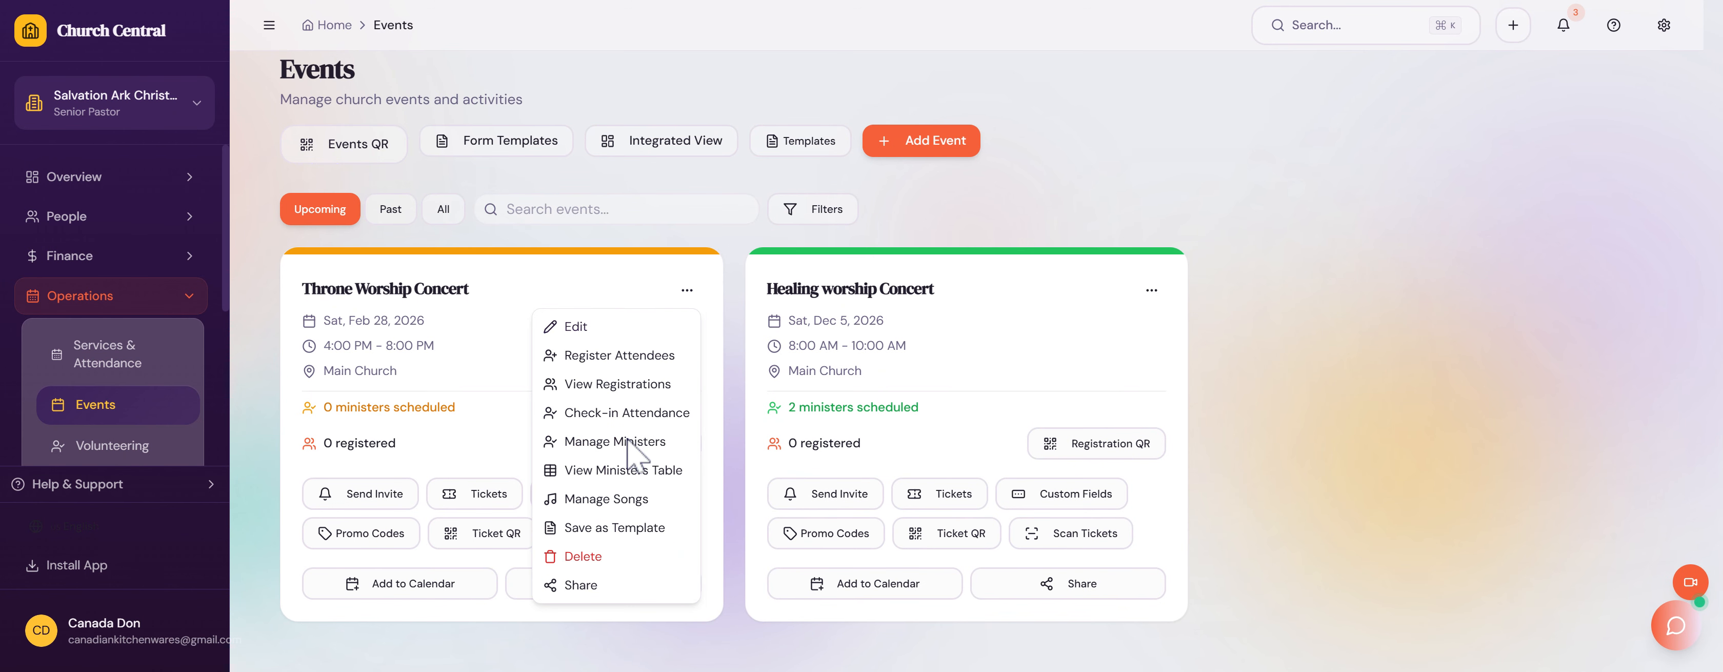
click(615, 503)
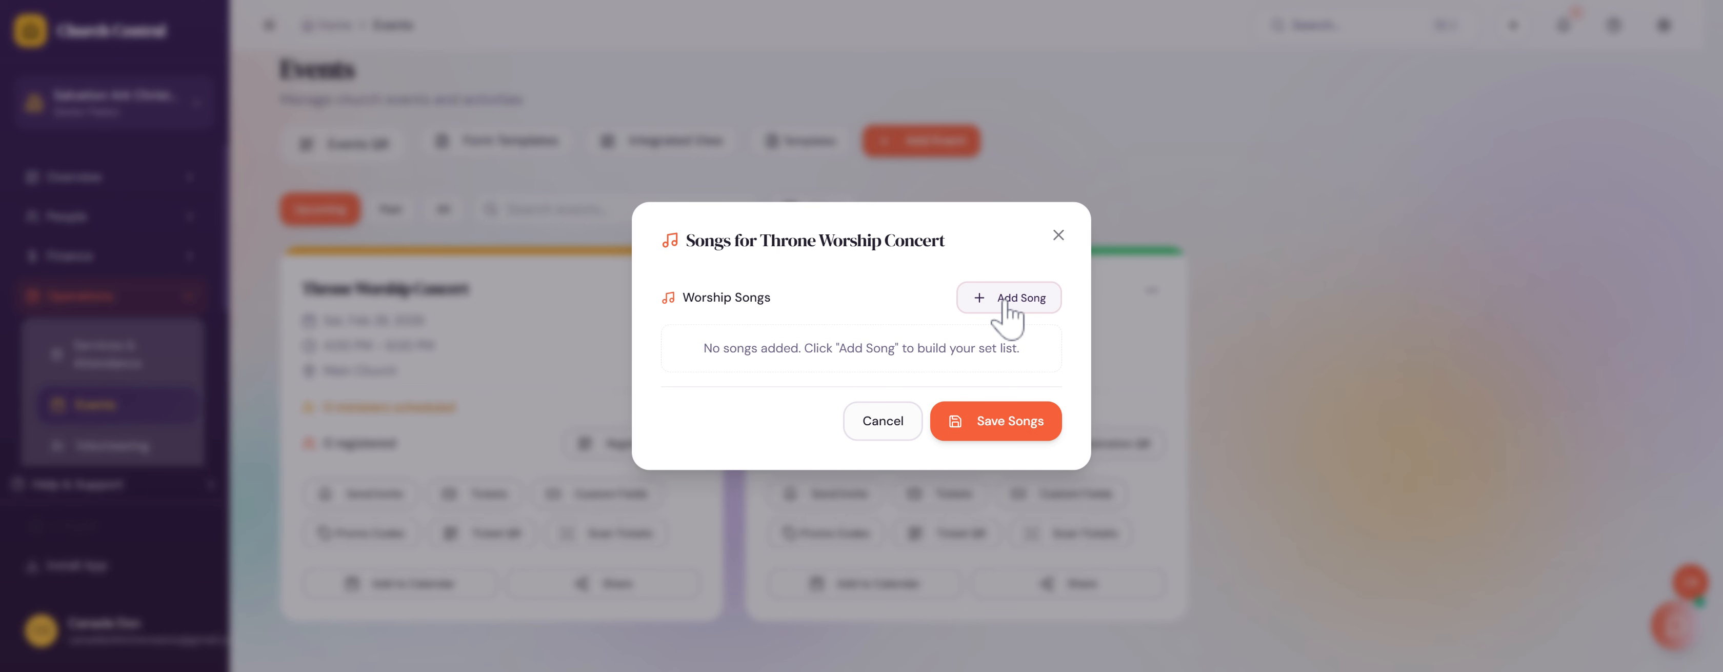
click(1058, 235)
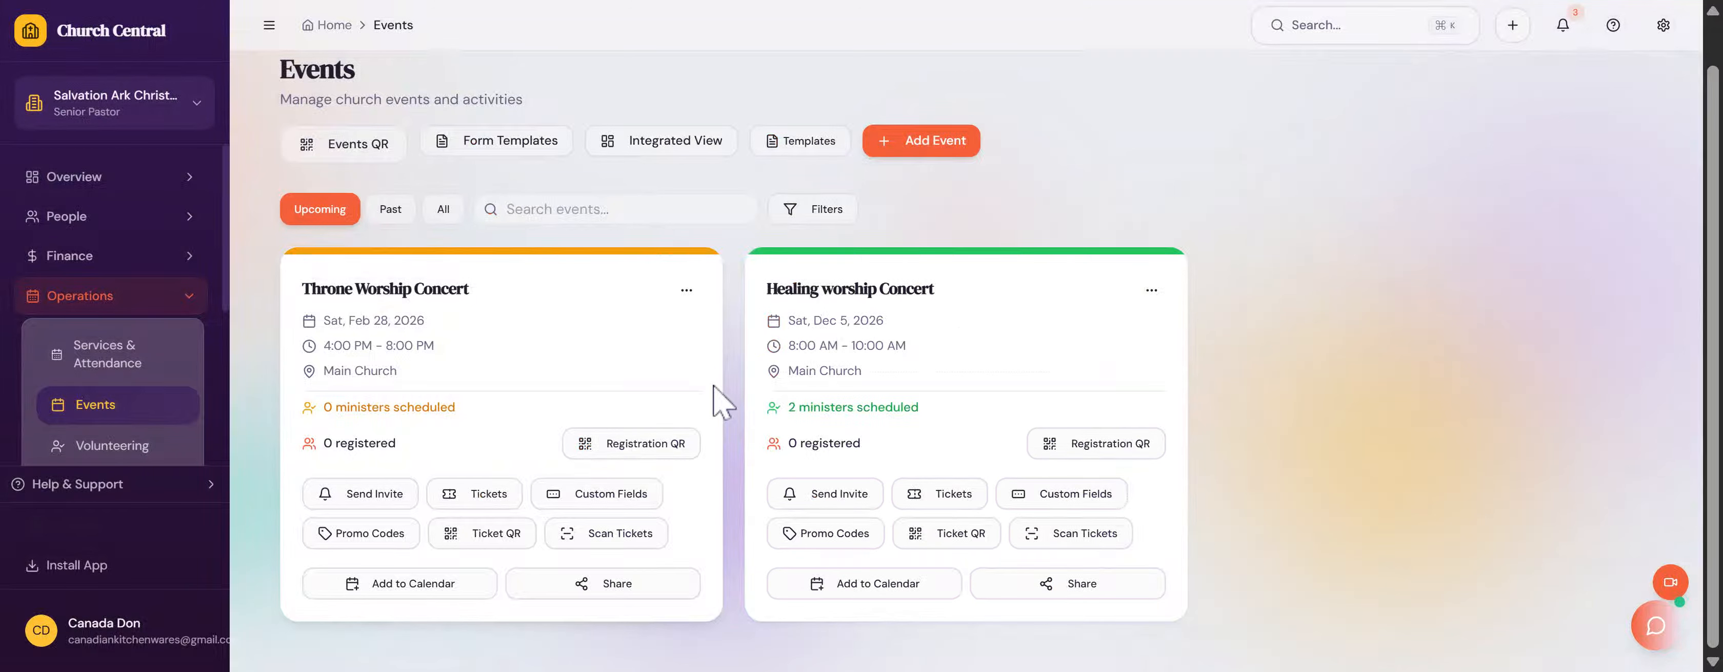
Step: Examine the Throne Worship Concert's attendee registration form in single and multiple modes, and cancel it
click(686, 289)
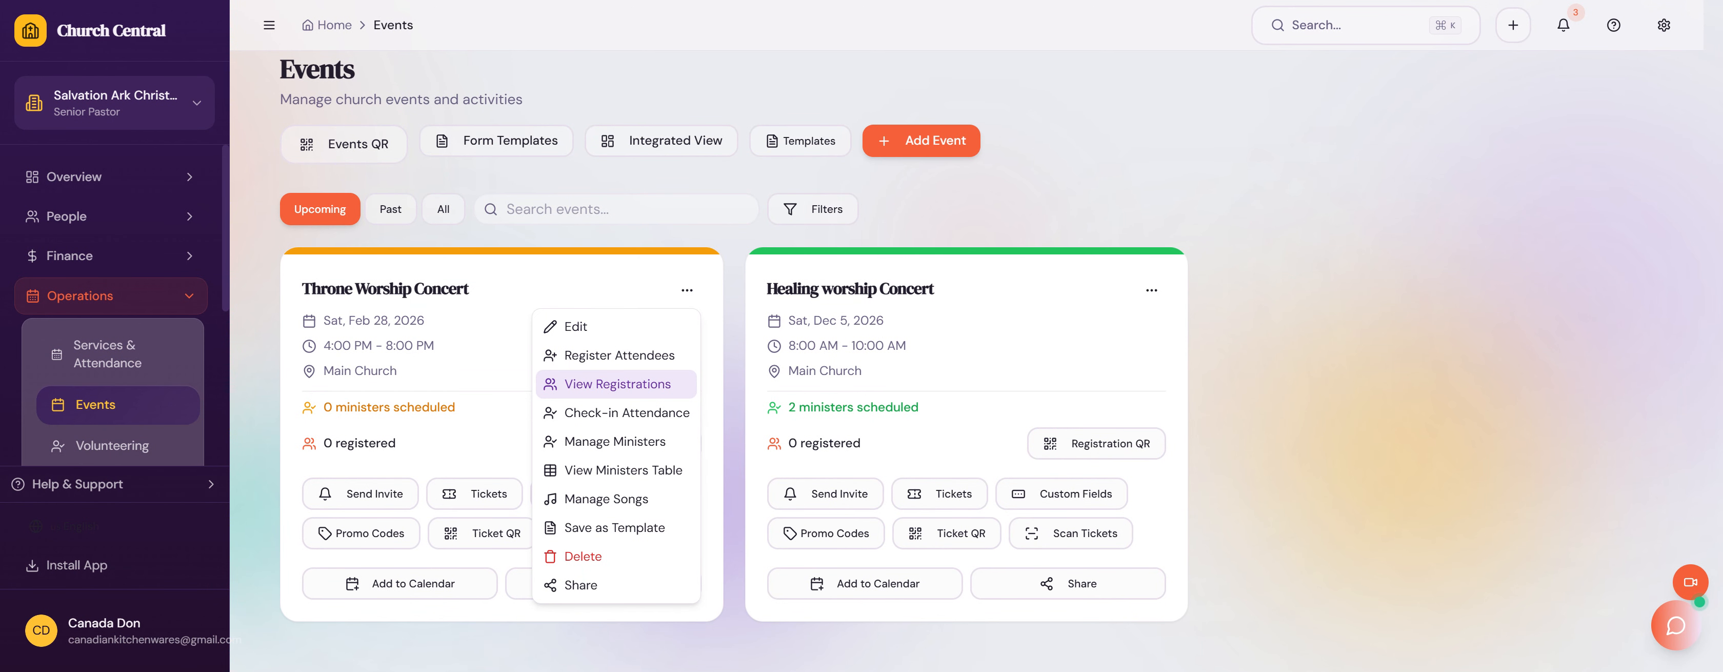
click(622, 355)
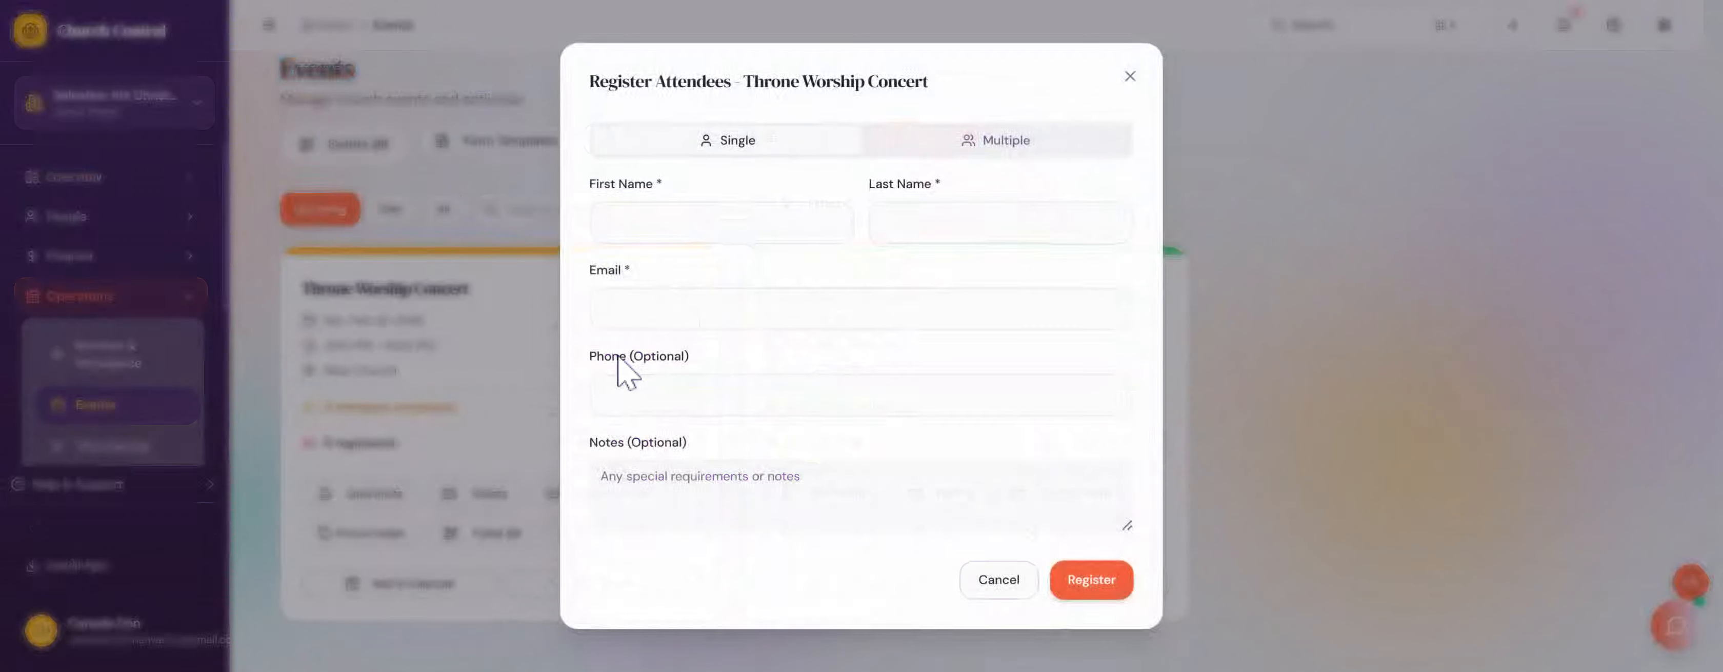
click(707, 231)
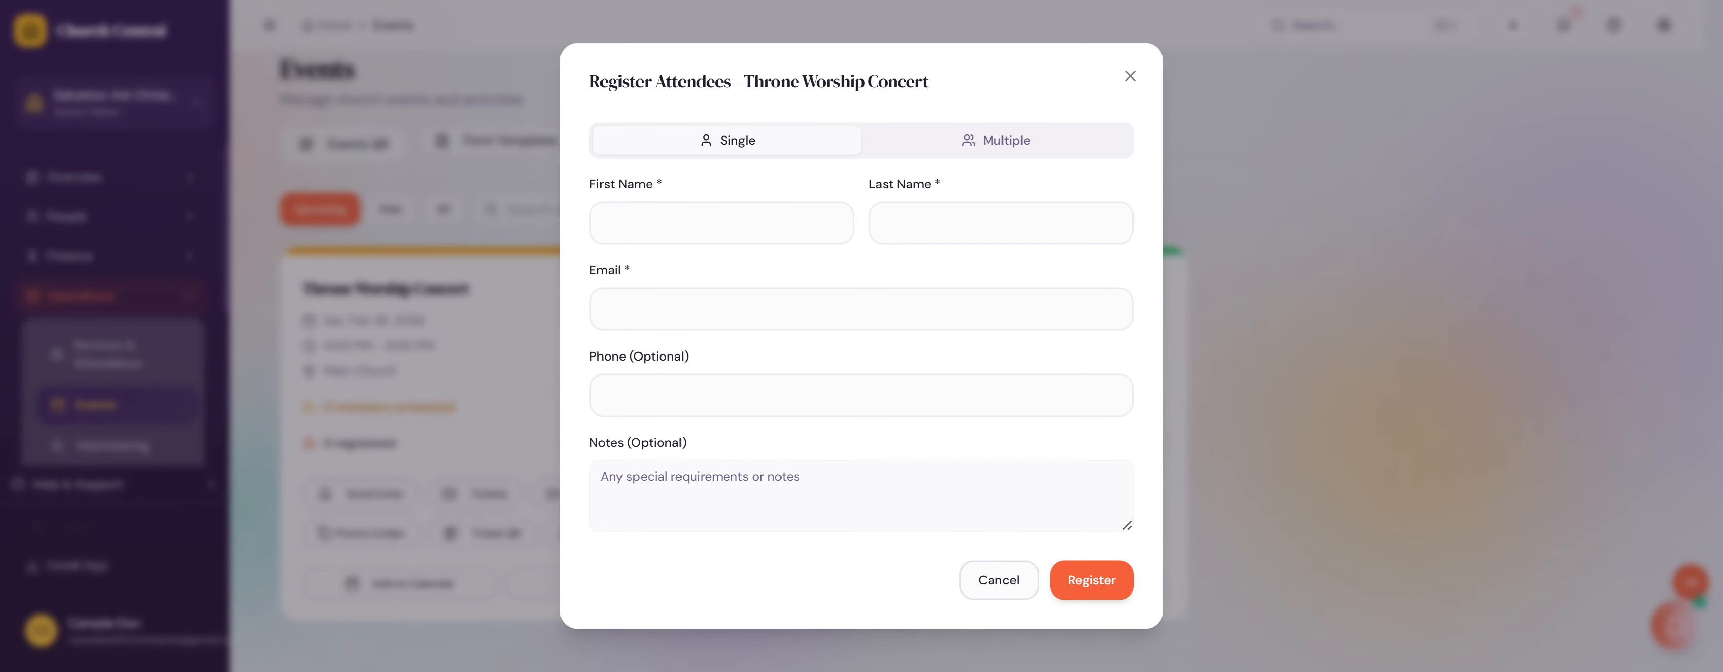
click(976, 149)
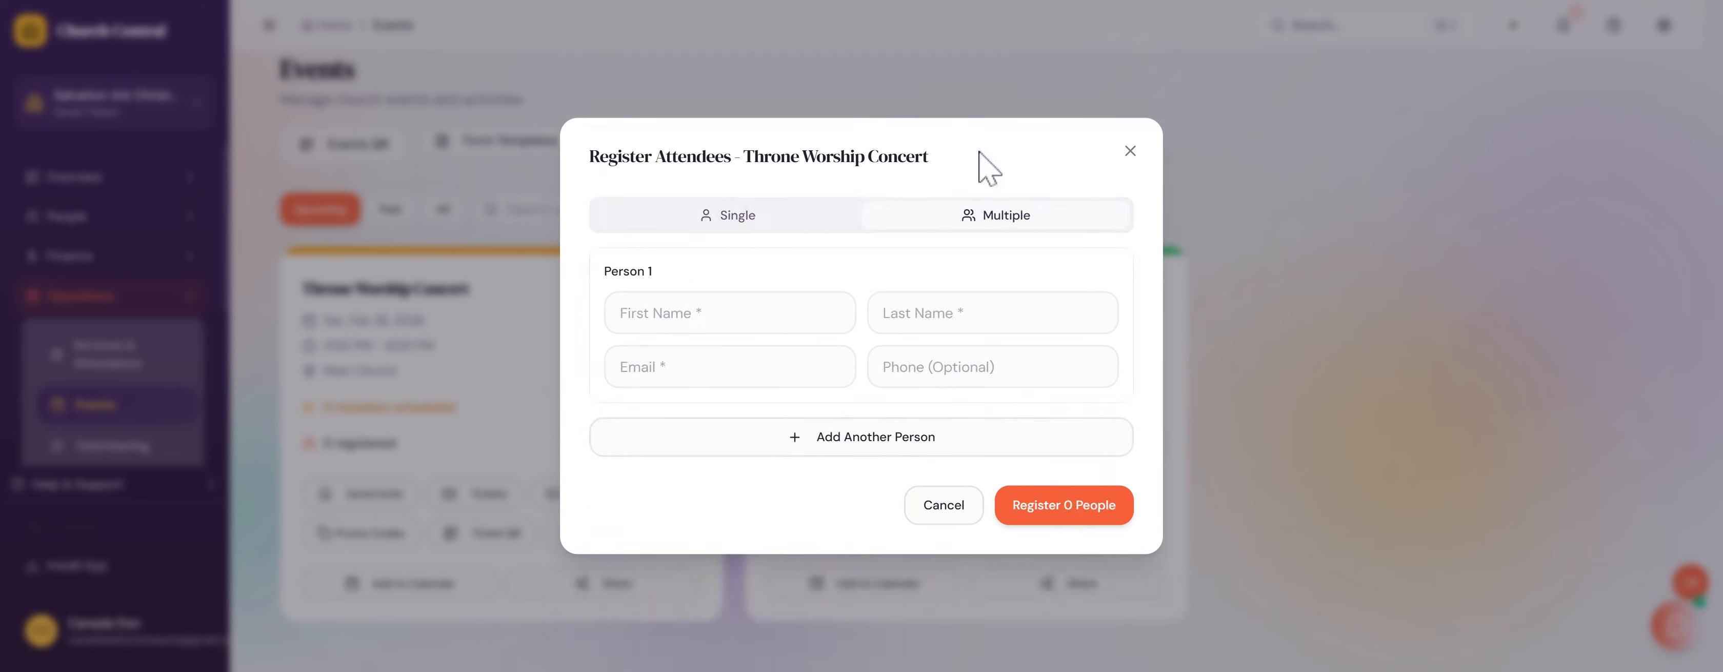
click(739, 220)
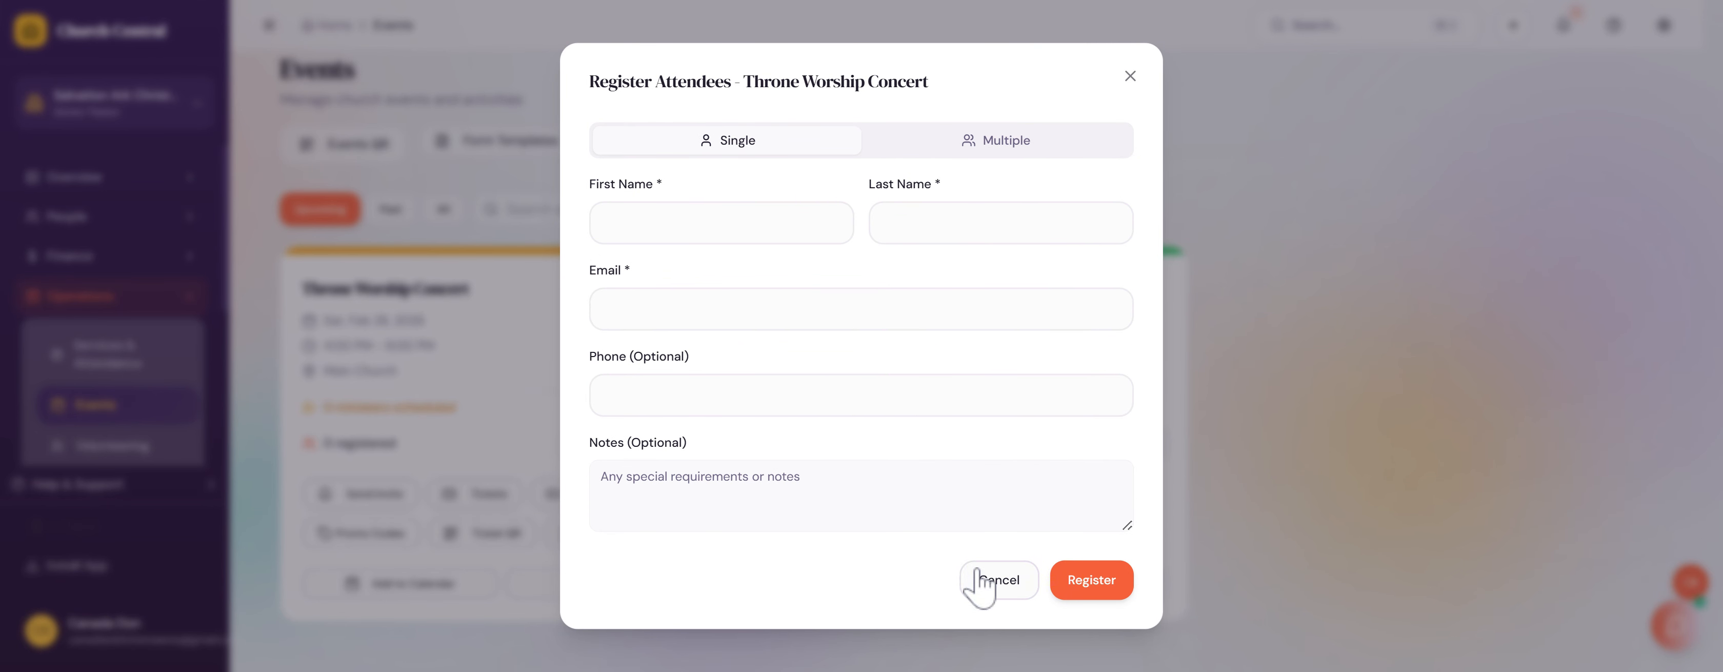
click(989, 580)
Step: View the attendance check-in for the Throne Worship Concert and close it
click(686, 290)
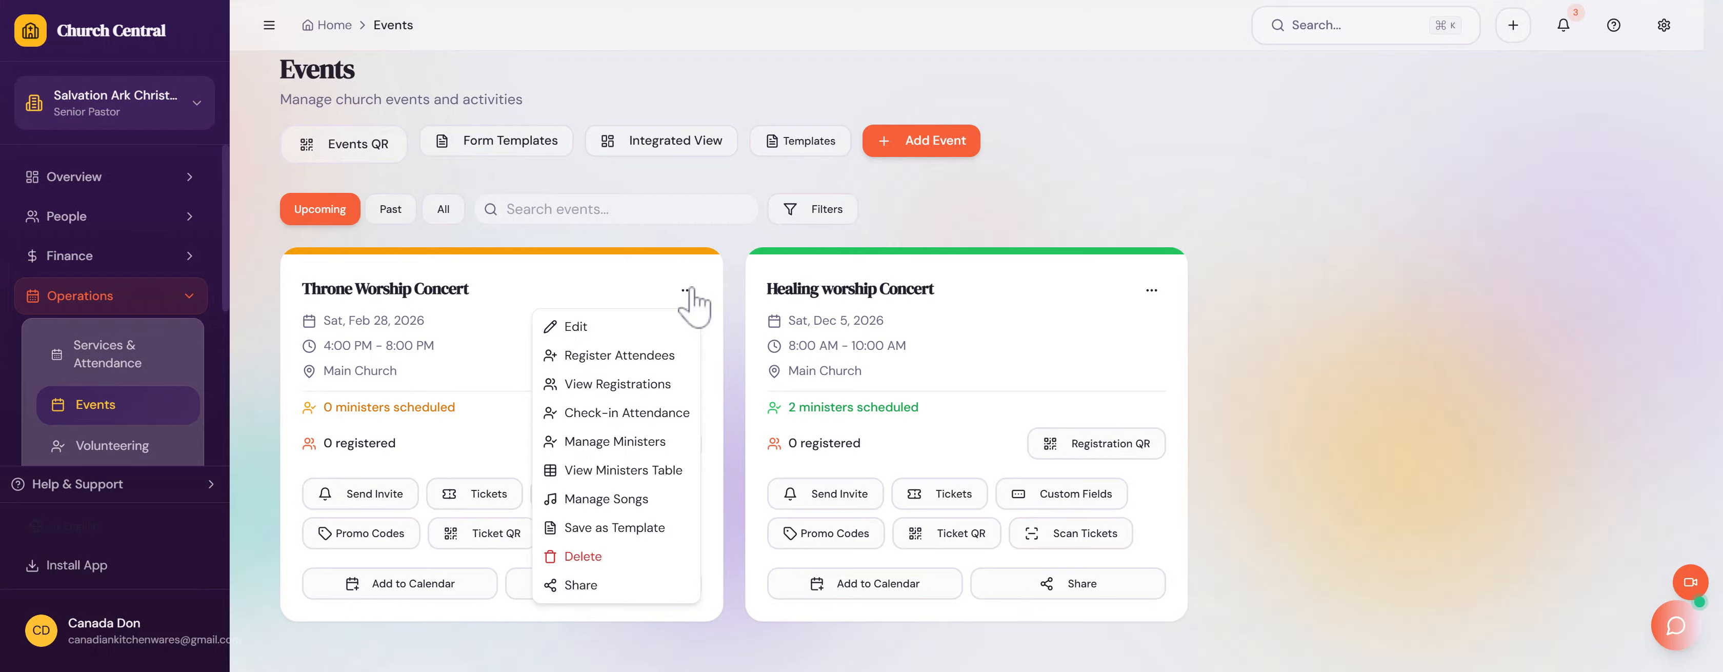
click(626, 415)
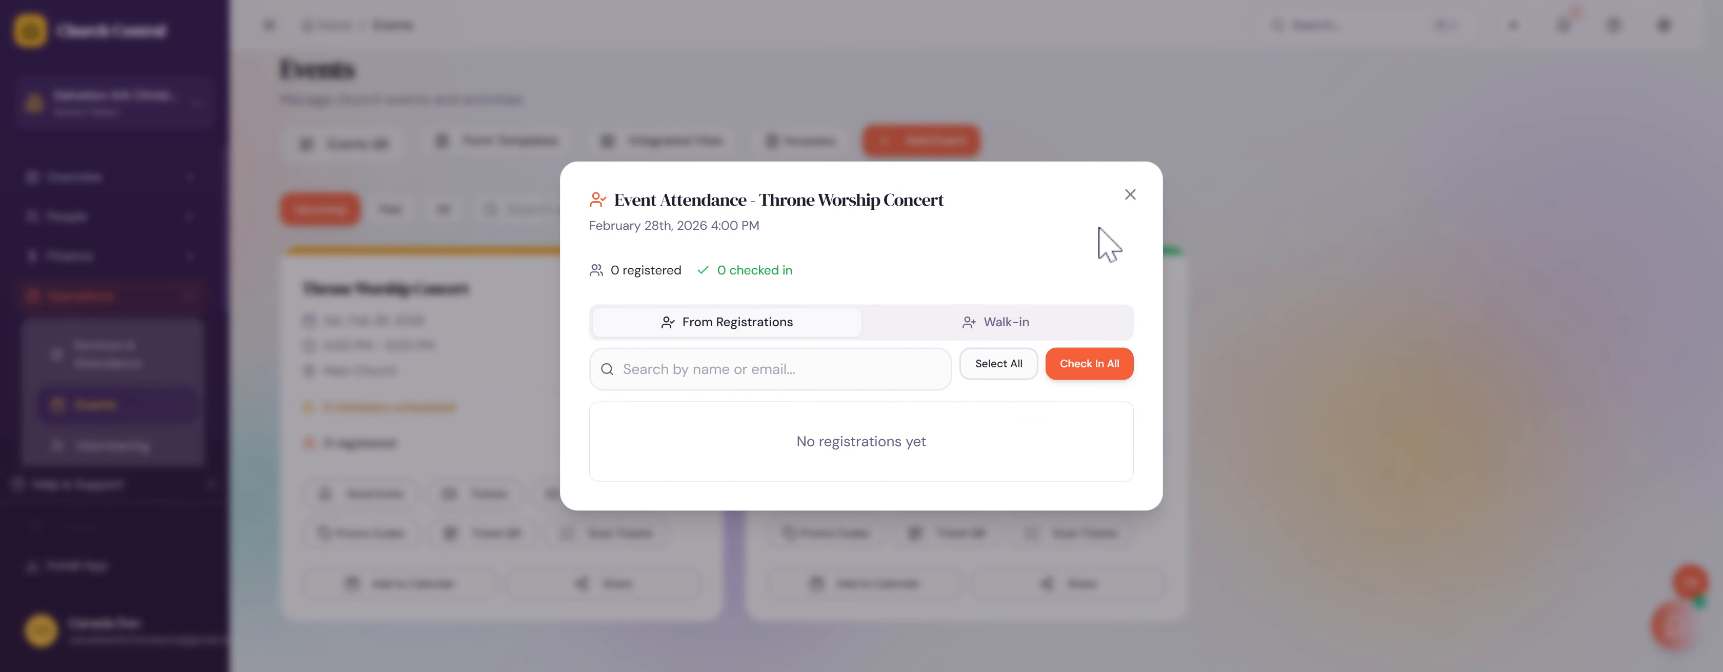
click(1130, 195)
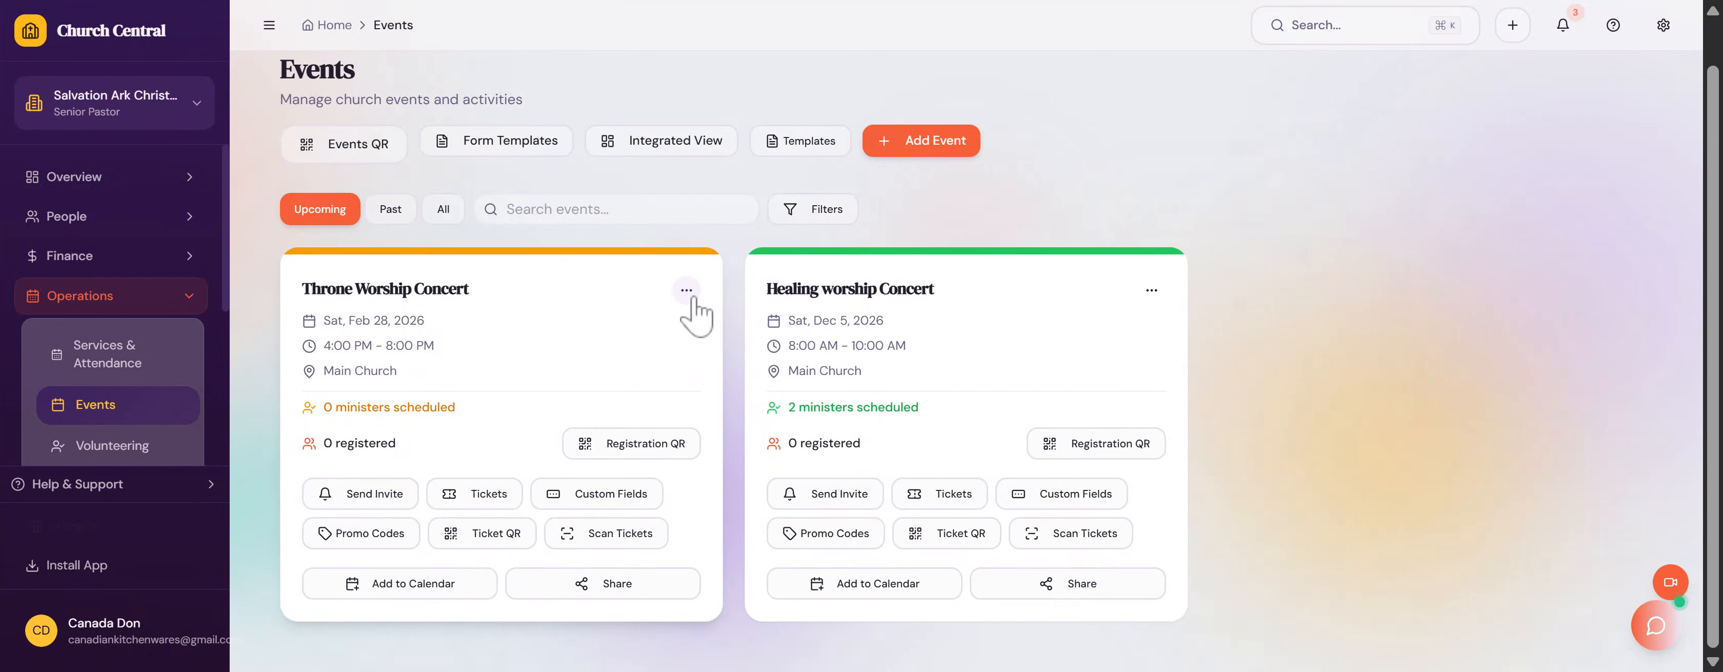
click(688, 291)
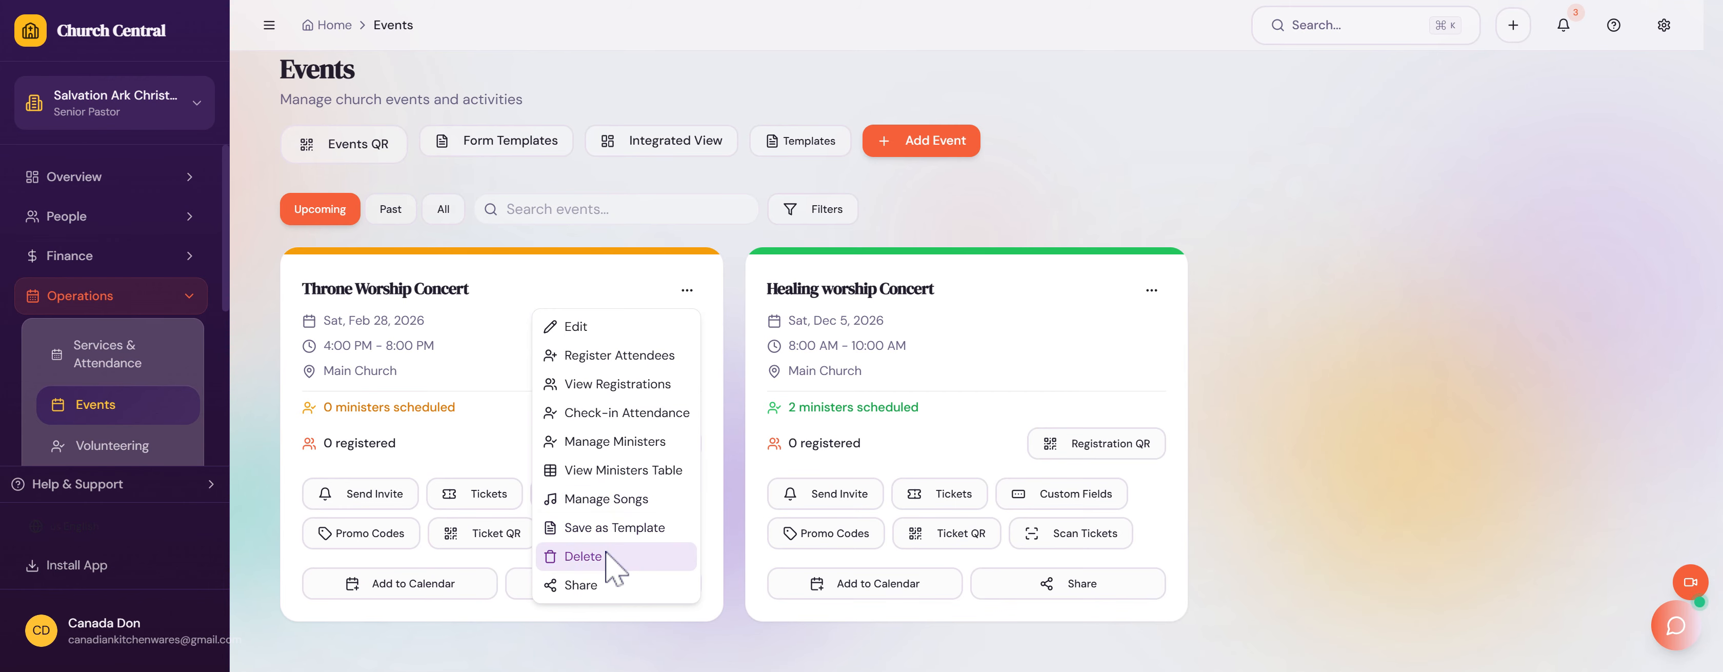
drag(500, 335, 497, 317)
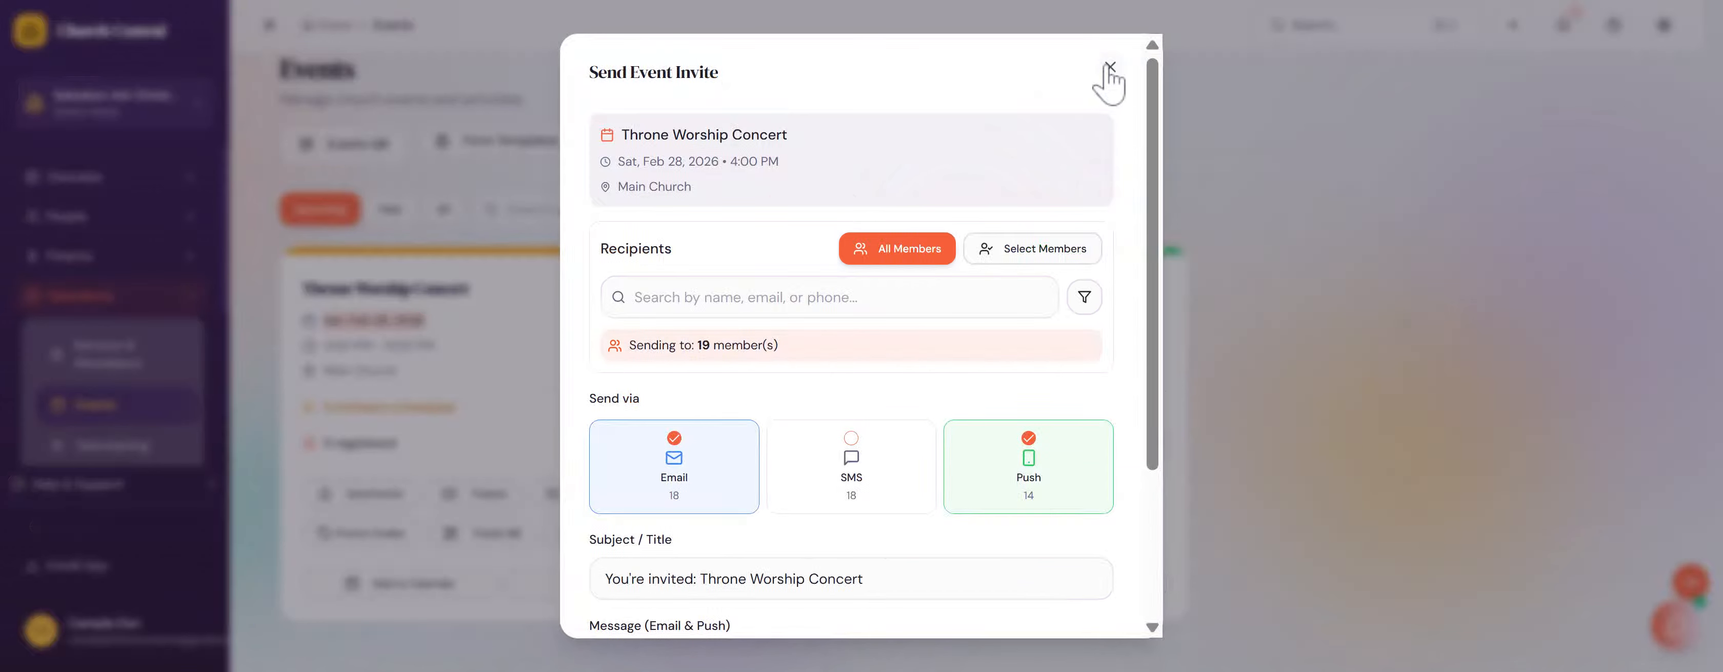
click(1105, 67)
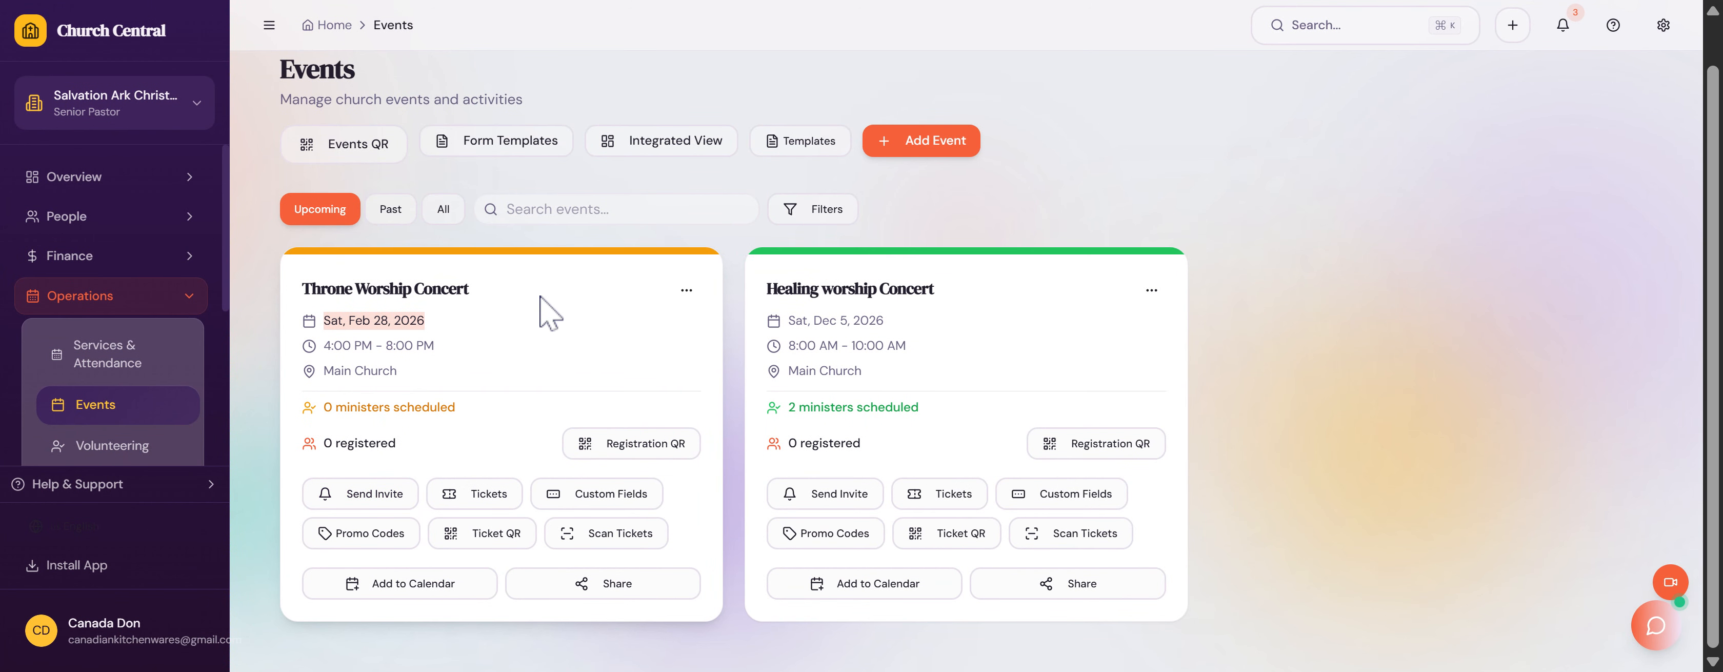
click(361, 499)
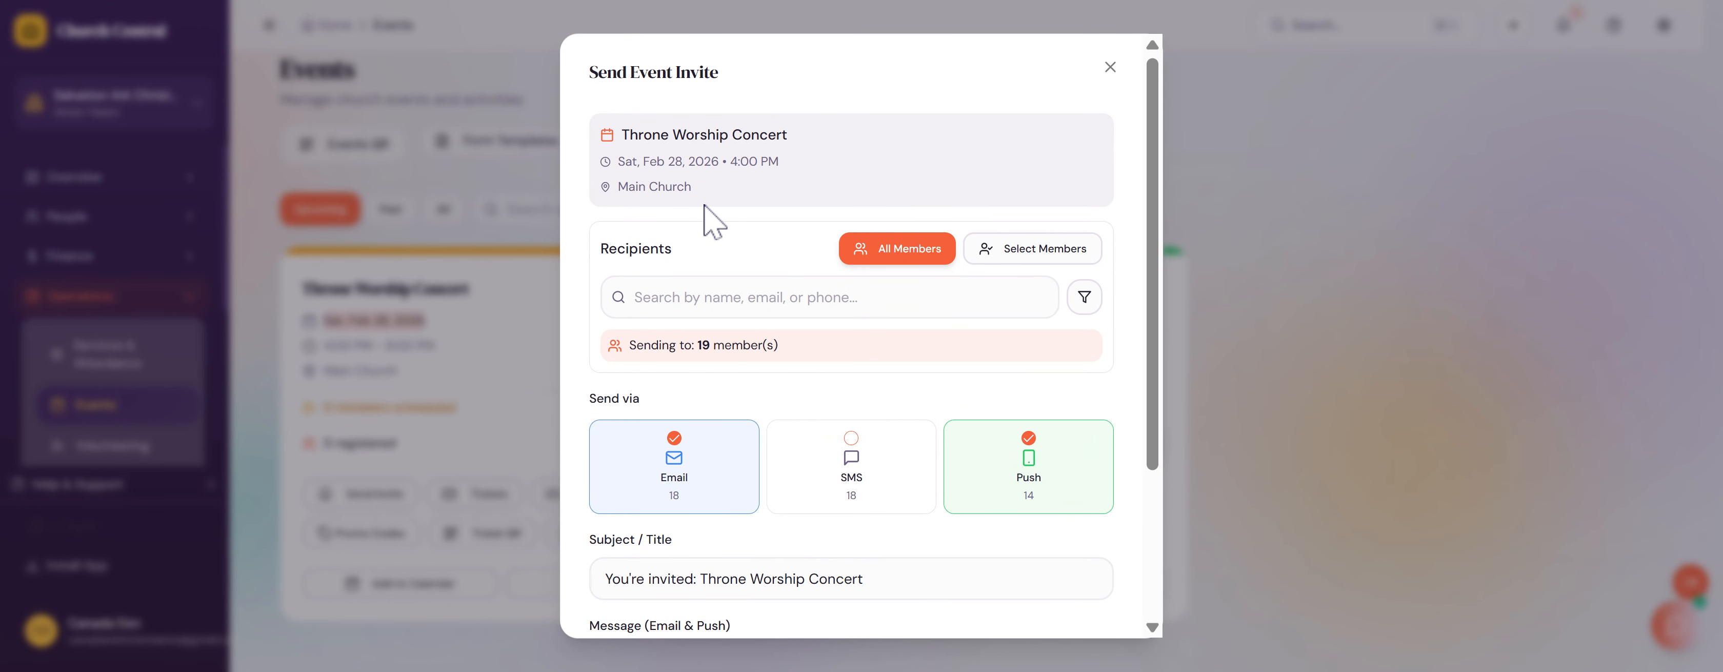
key(Escape)
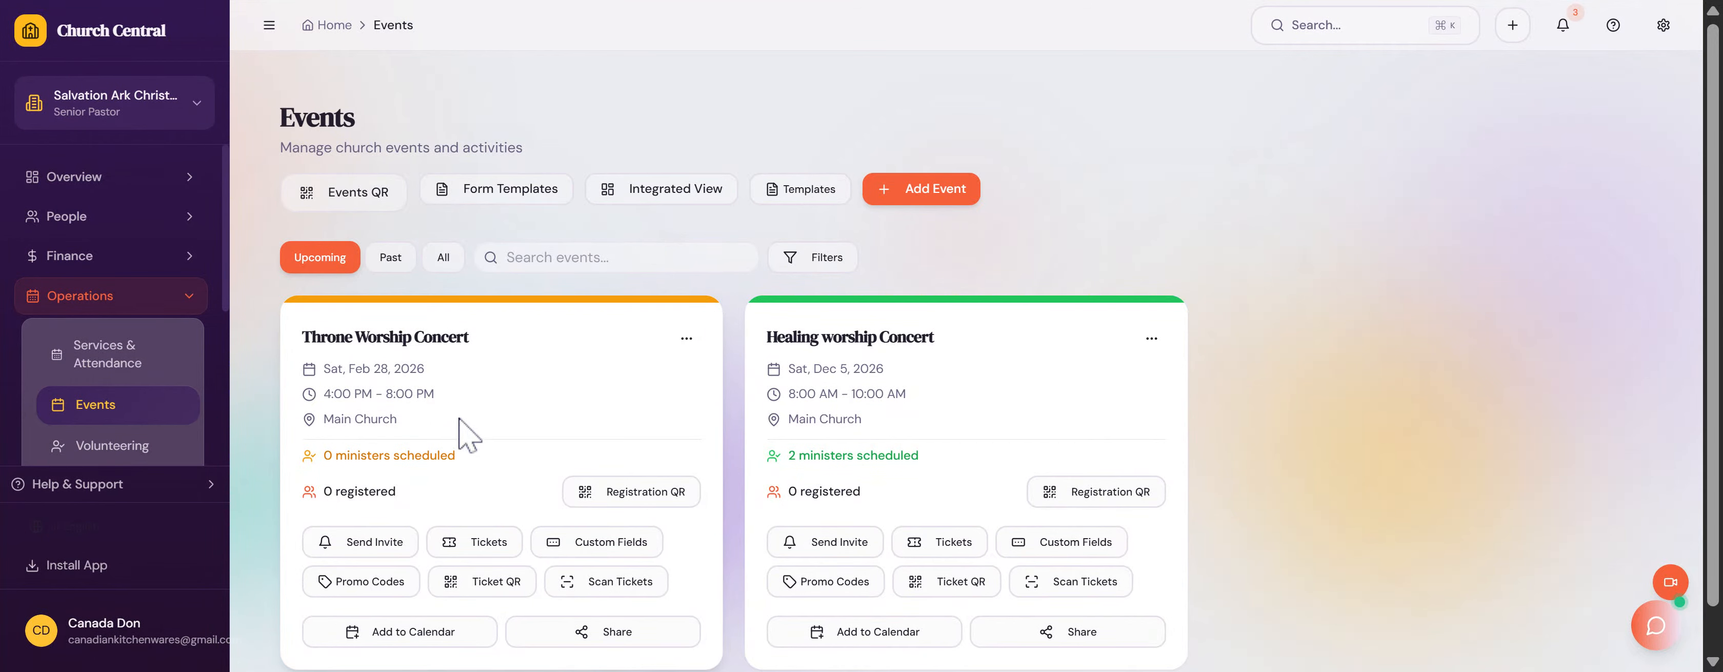
Step: Open the event invite for the Throne Worship Concert and review its recipients, delivery channels and message
click(361, 543)
scroll(795, 338, down, 3)
scroll(816, 301, up, 3)
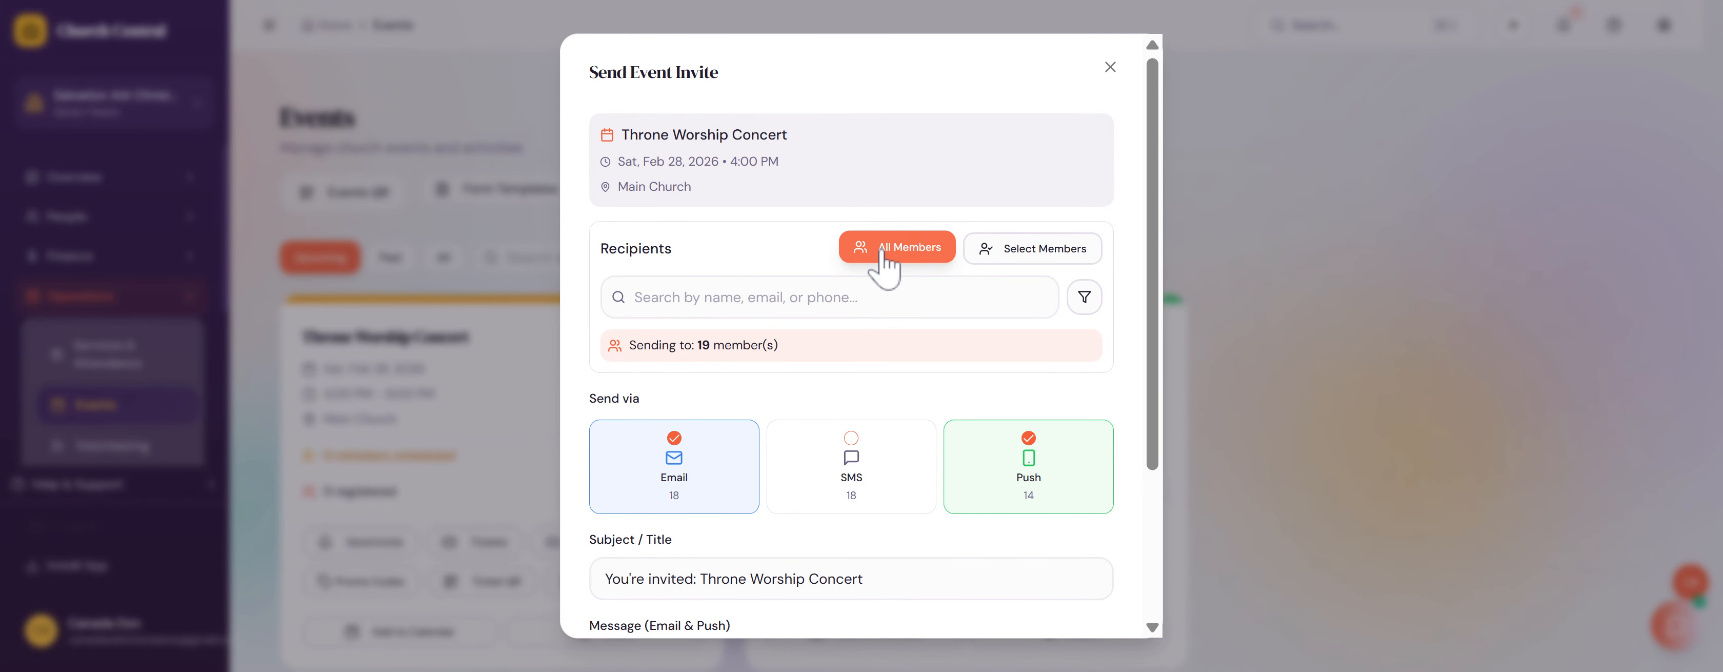
Step: Look through the list for choosing individual members as recipients of the Throne Worship Concert invite
click(1007, 257)
scroll(743, 435, down, 10)
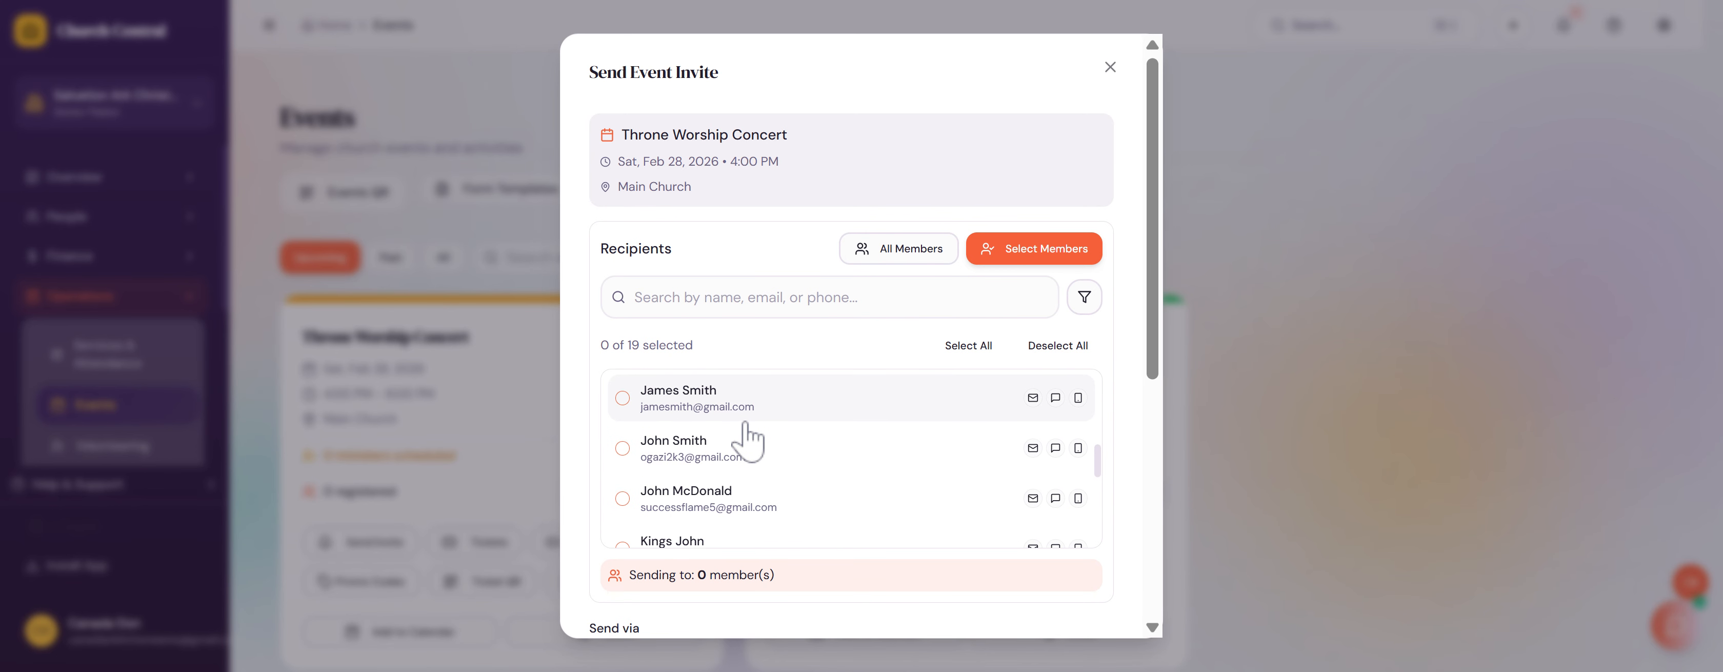
scroll(780, 442, down, 5)
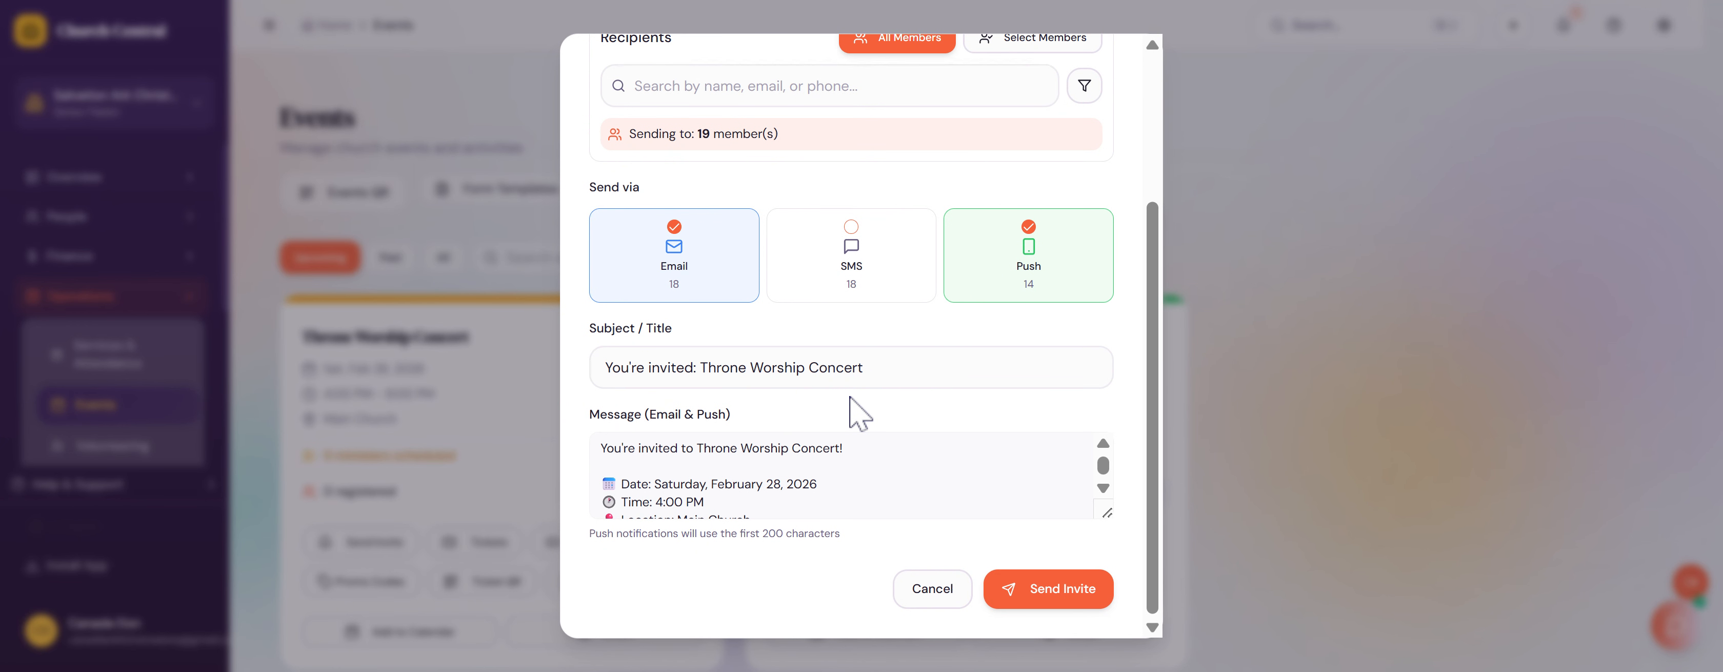
Step: Review the concert invite's recipients, delivery channels, subject and full message, and cancel it without sending
scroll(832, 461, down, 2)
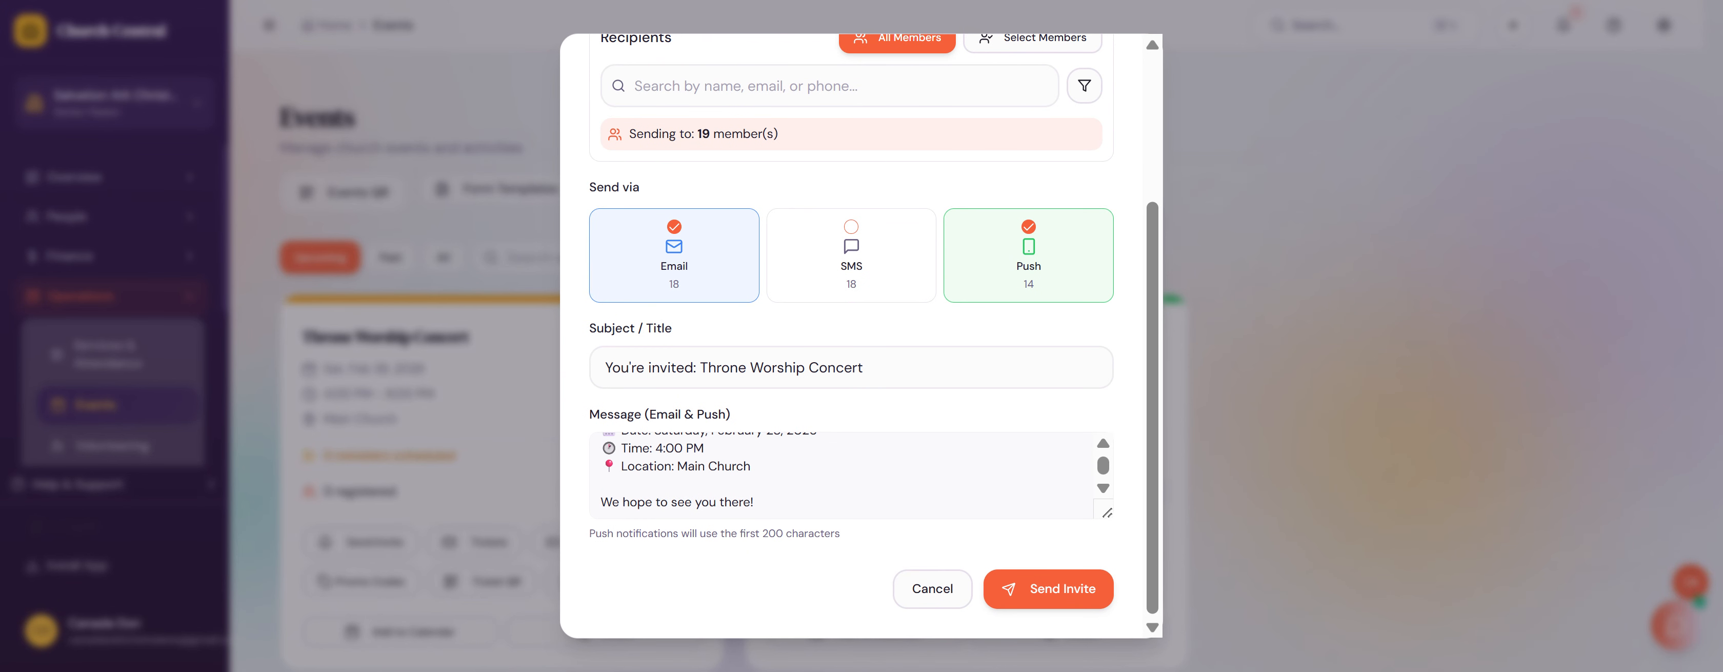
scroll(842, 475, up, 1)
scroll(843, 475, down, 1)
scroll(842, 474, up, 2)
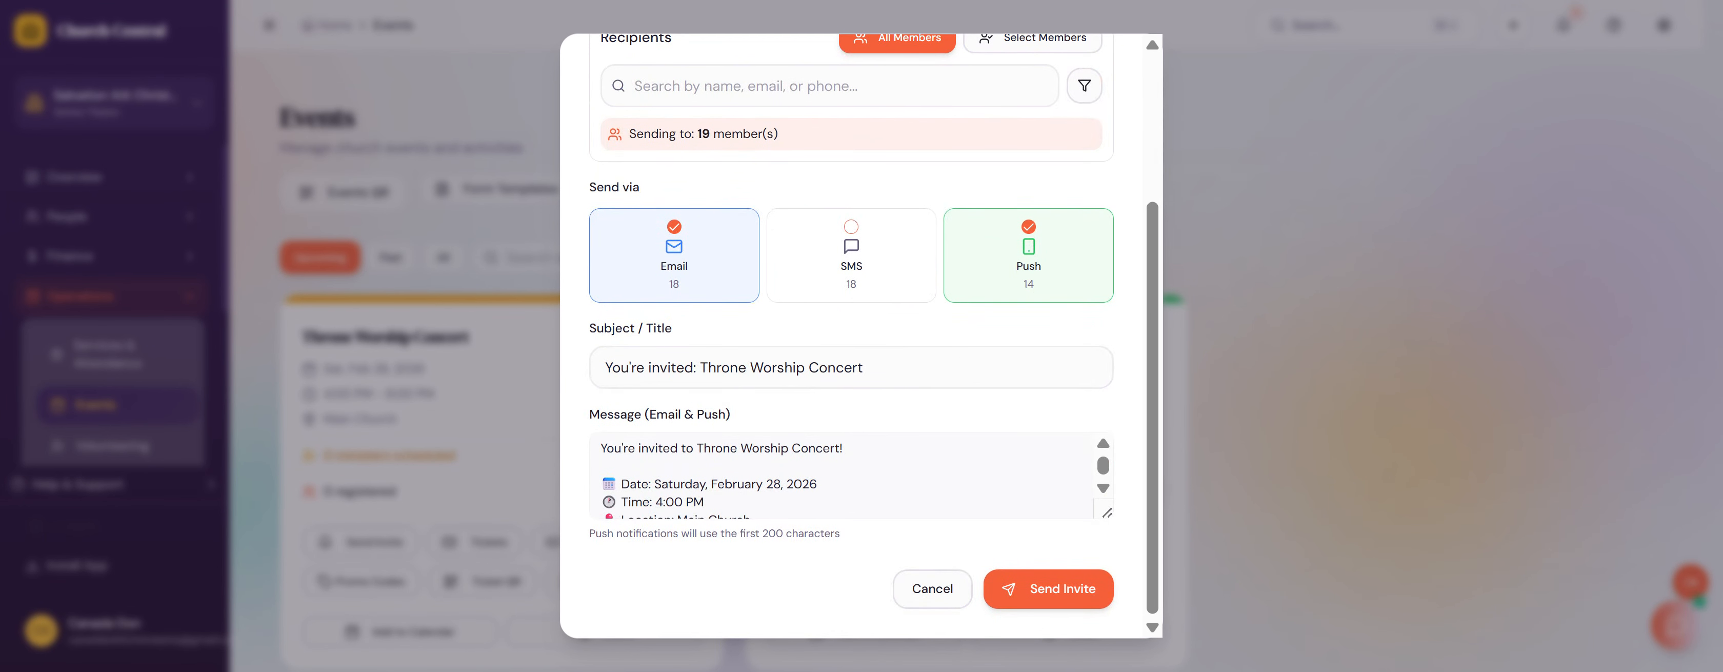
scroll(908, 395, up, 3)
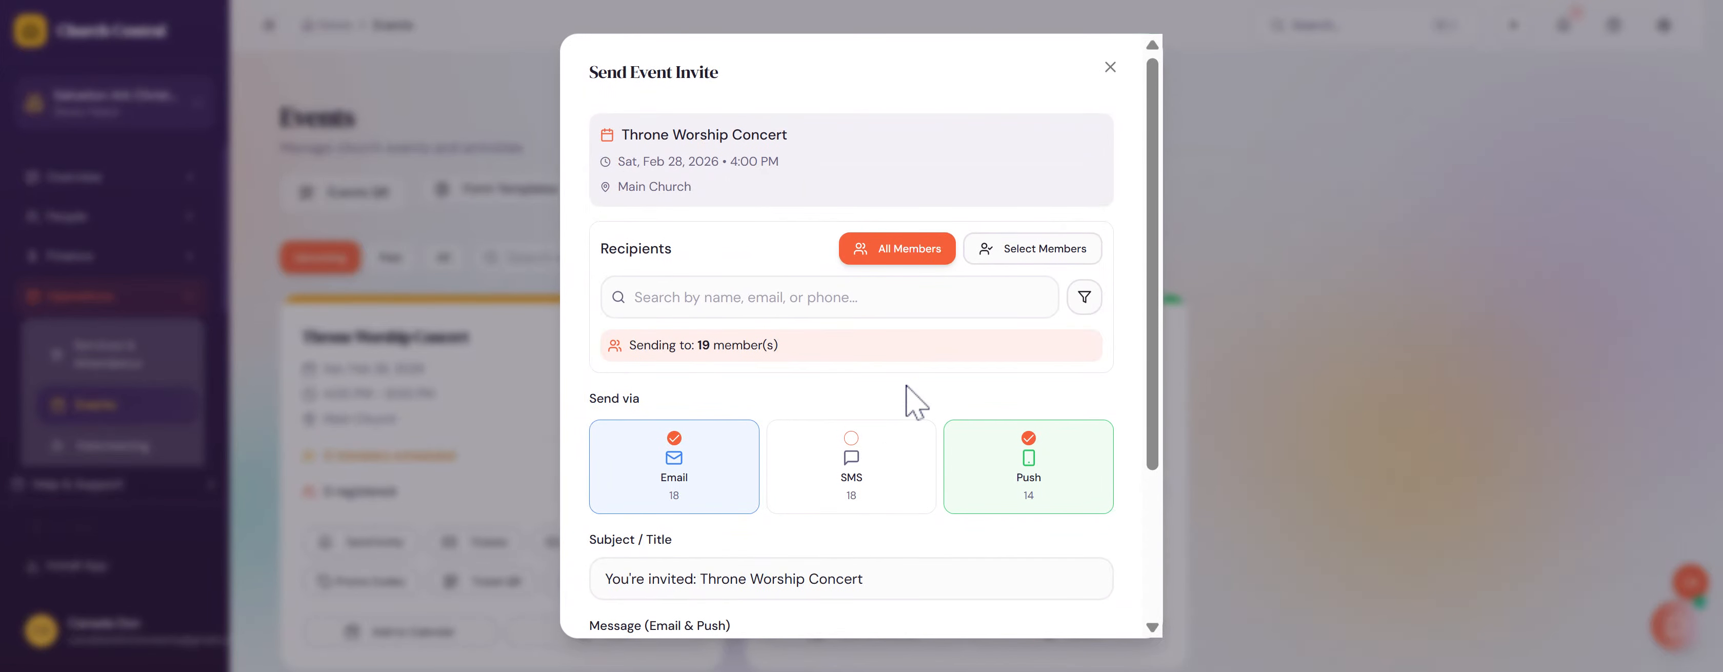
scroll(897, 374, down, 3)
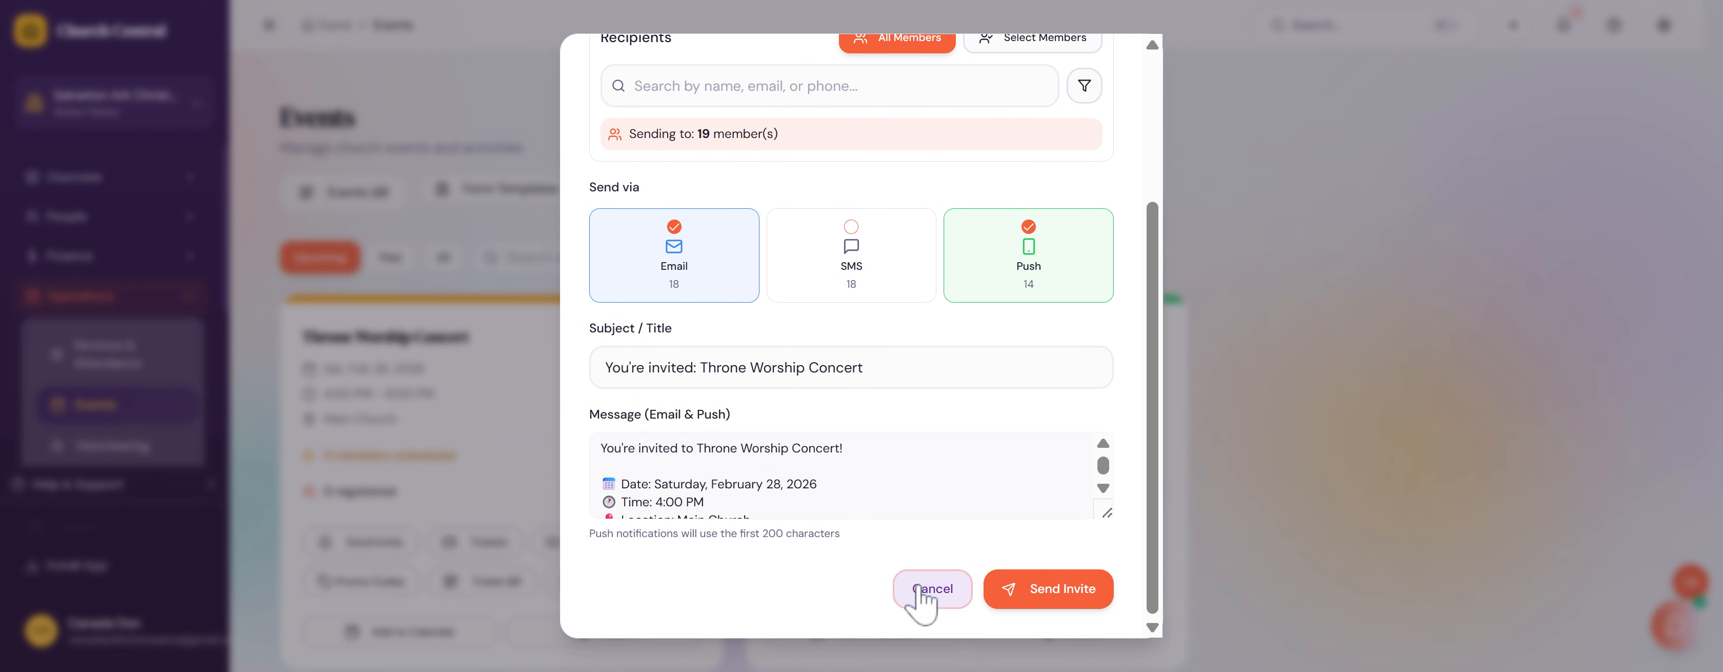
scroll(836, 348, up, 3)
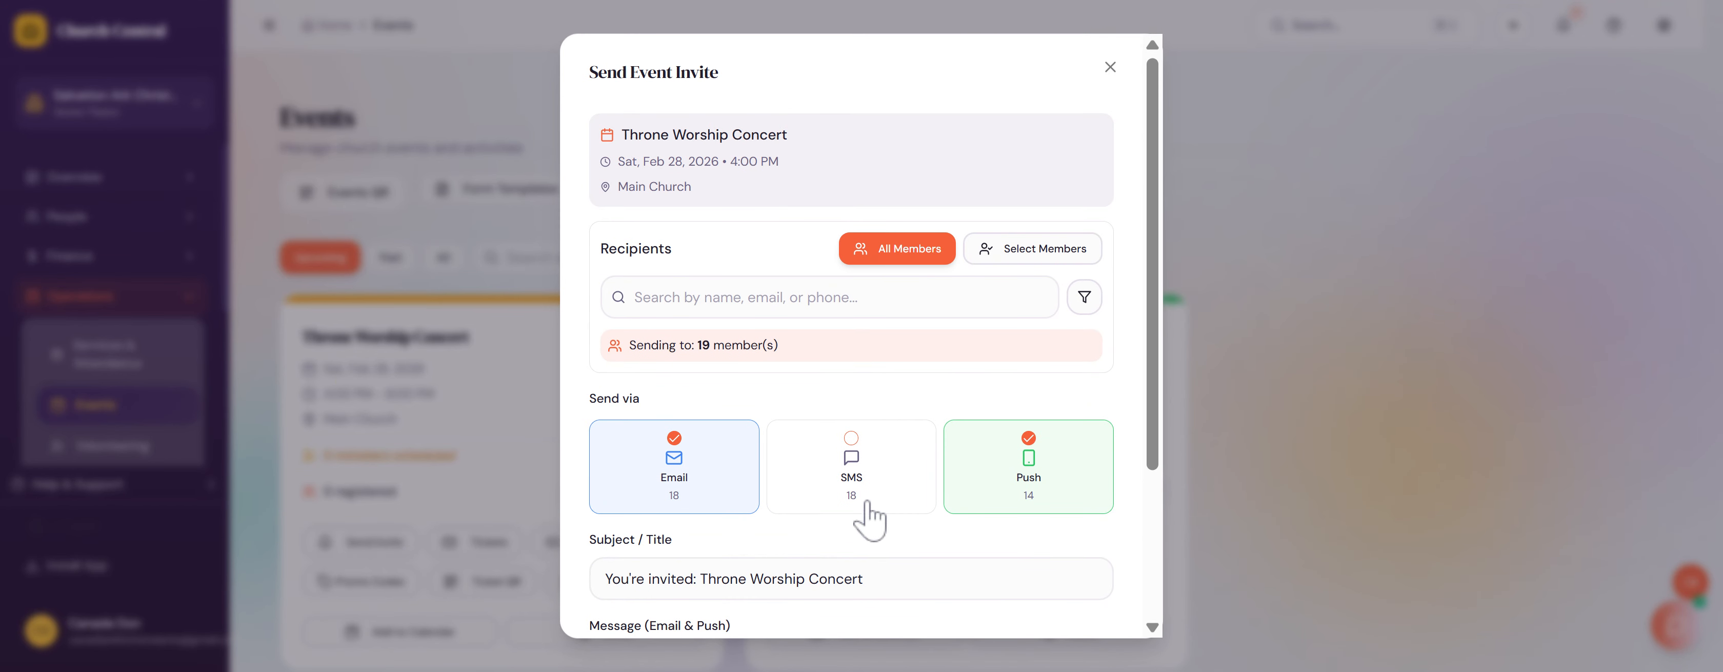
scroll(877, 519, down, 5)
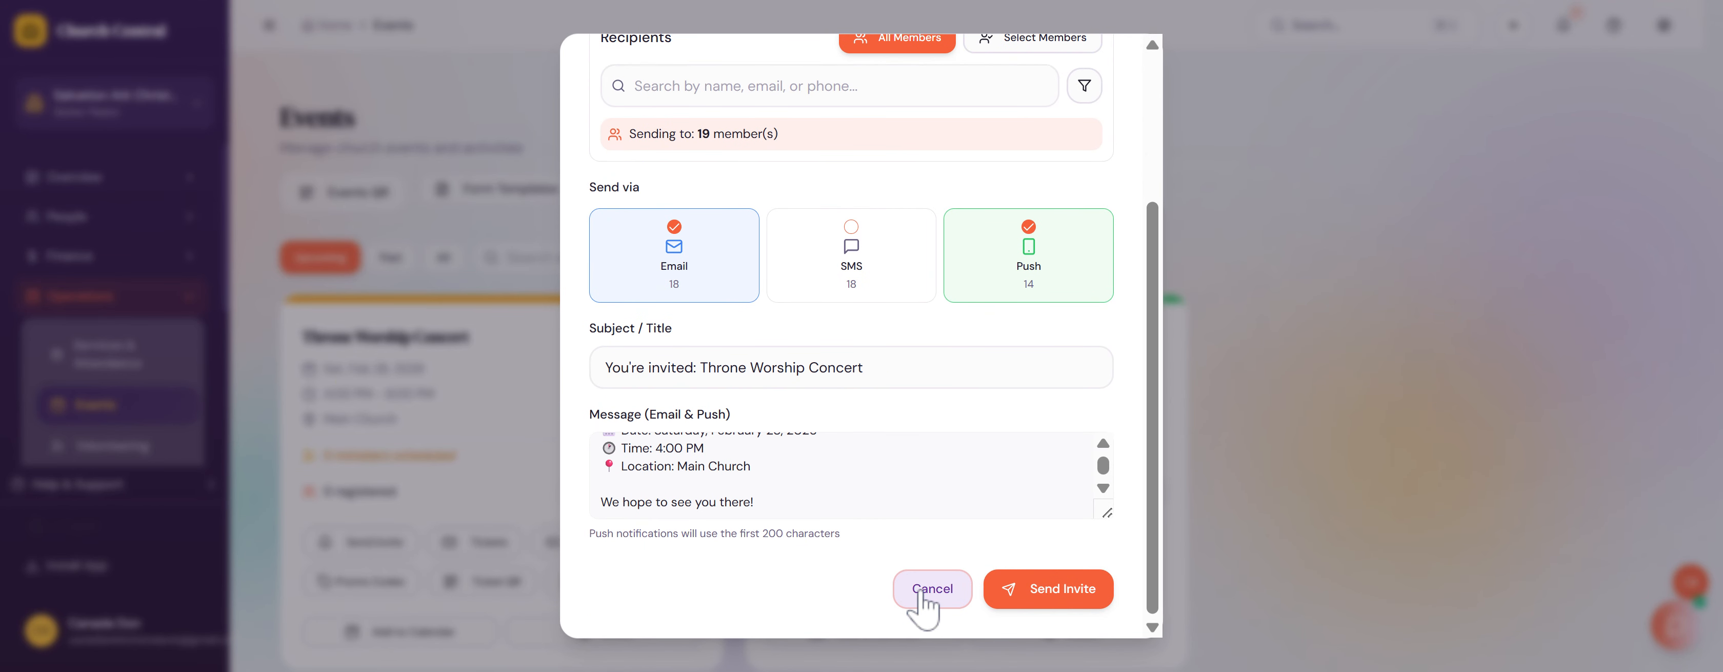
click(919, 592)
Step: View the registration QR code and link of the Throne Worship Concert
scroll(615, 468, down, 1)
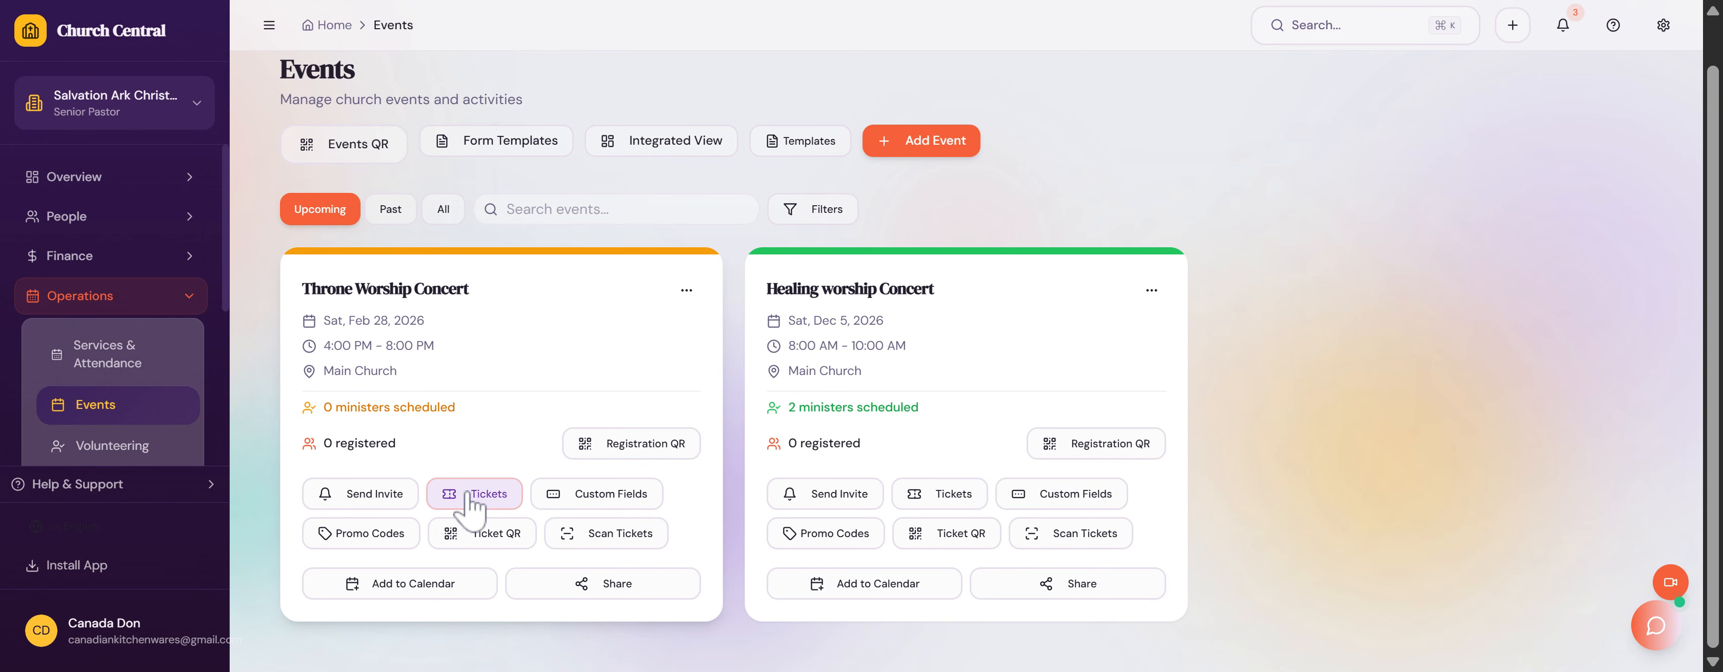
click(592, 447)
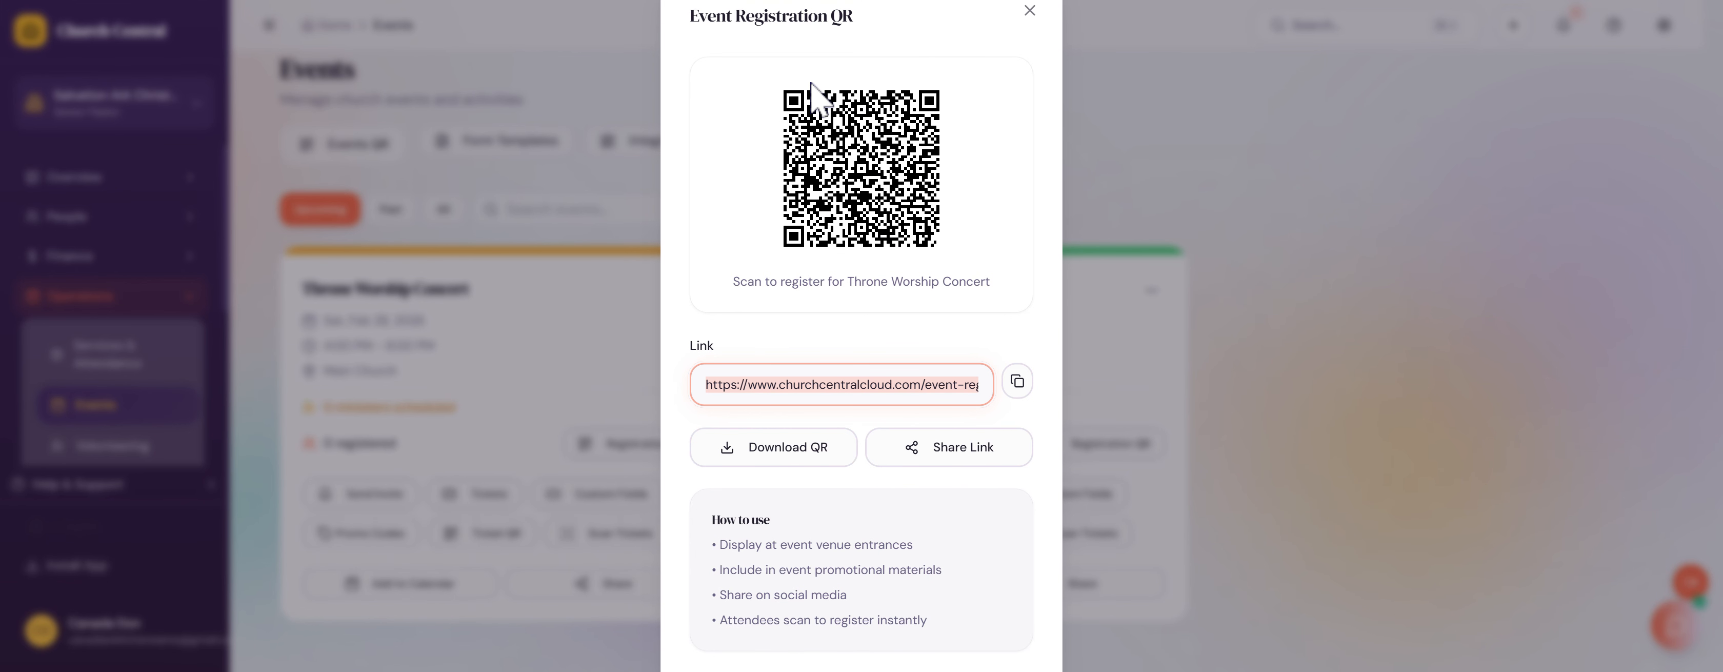
click(1029, 10)
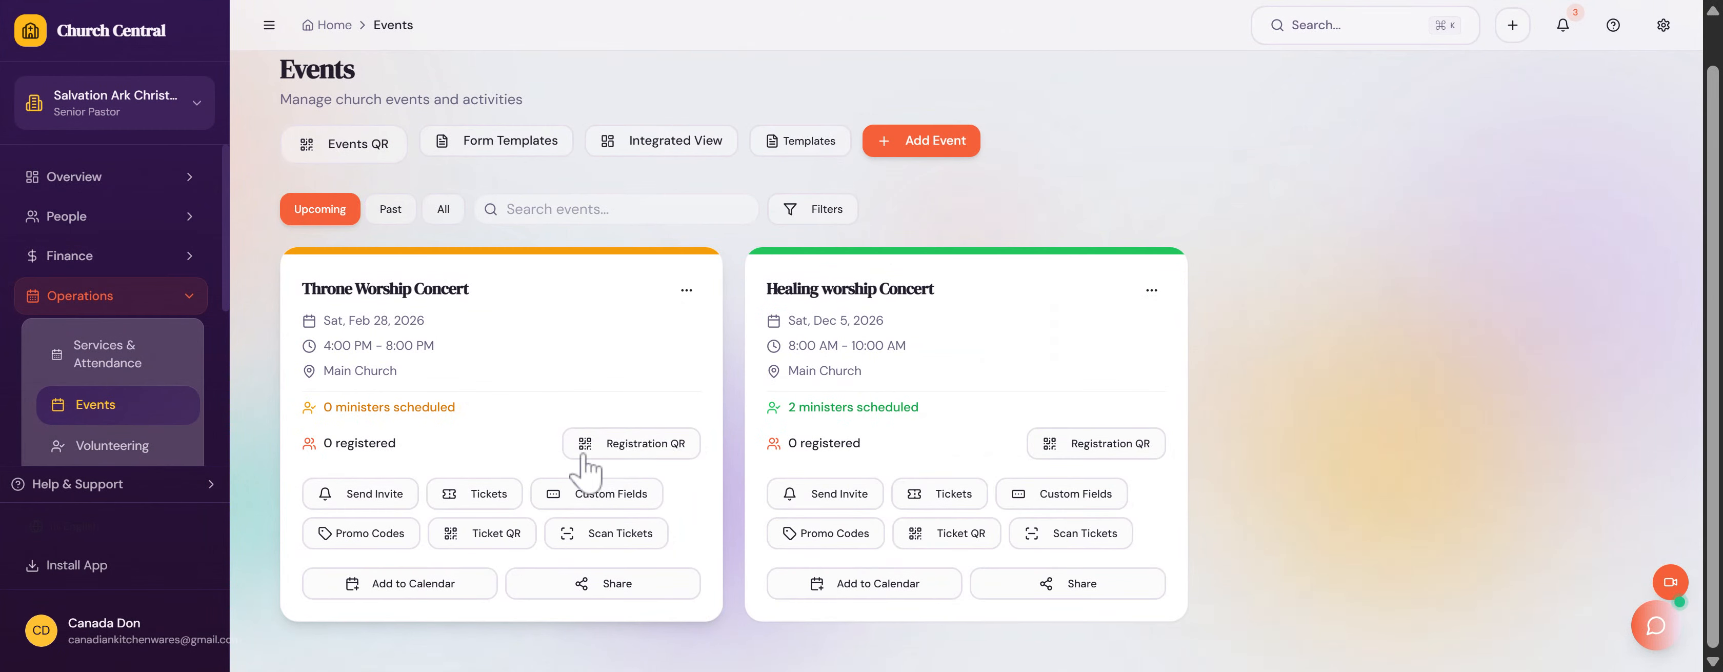
click(610, 448)
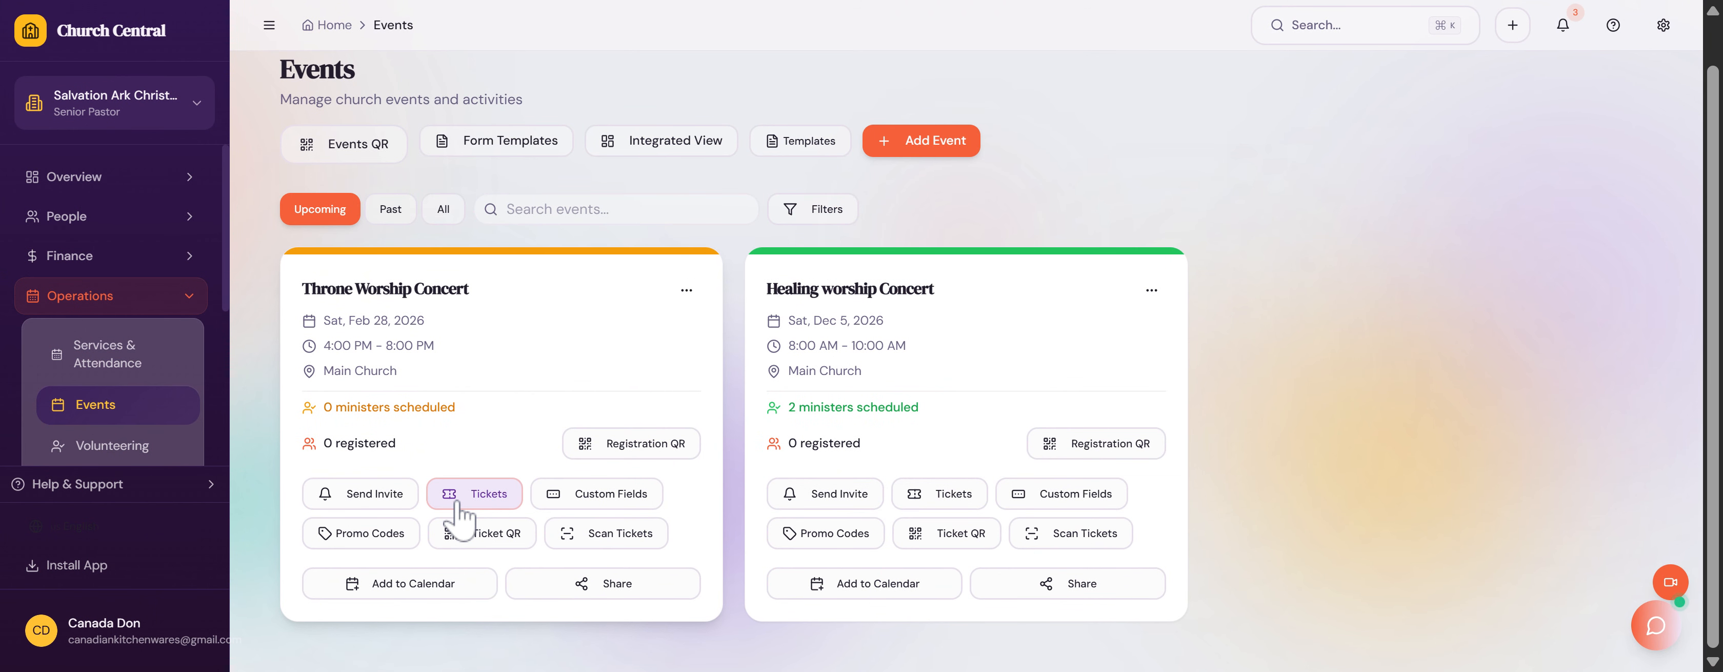
Step: Add the standard Free Registration and $15 Early Bird ticket types to the Throne Worship Concert with their preset details
click(472, 502)
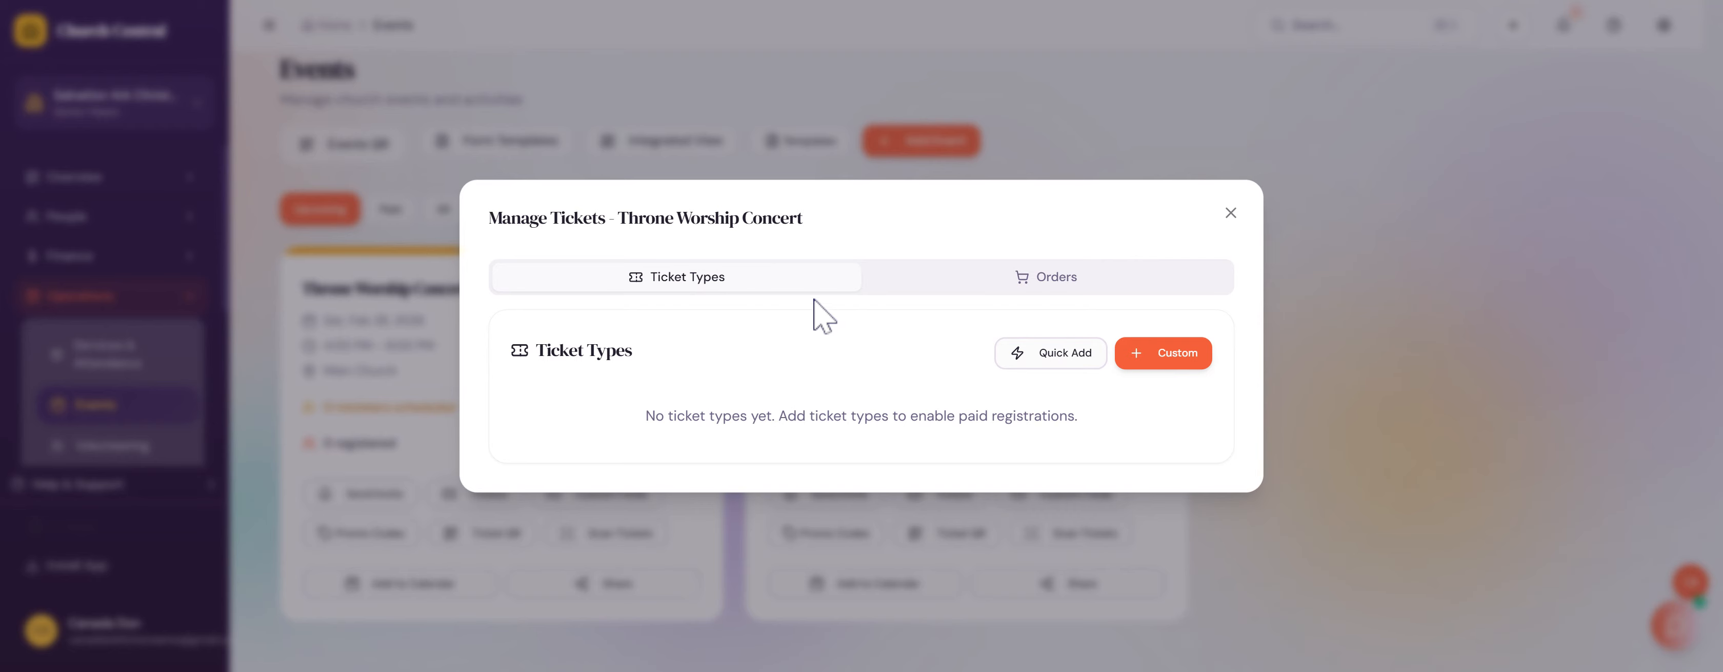
click(1064, 354)
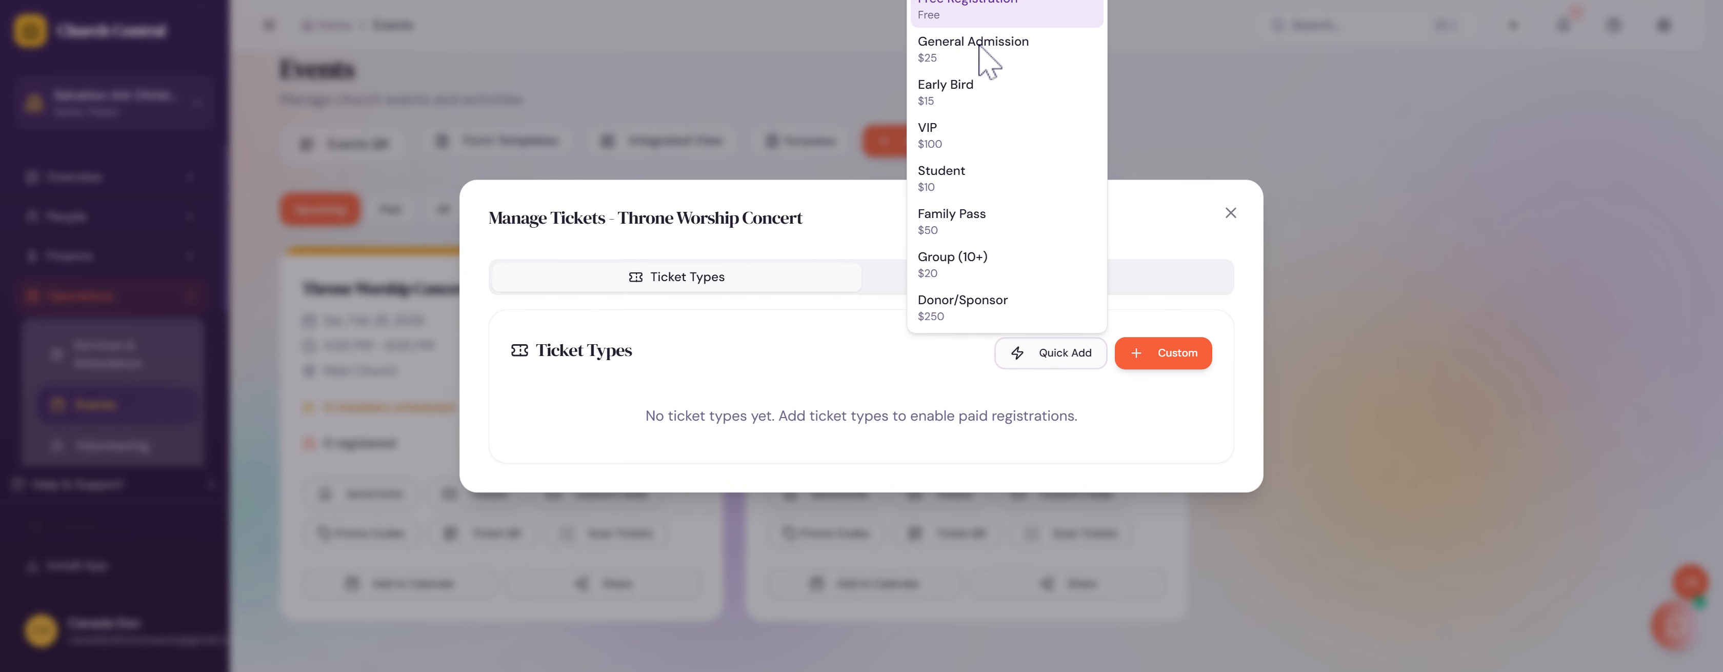
click(981, 20)
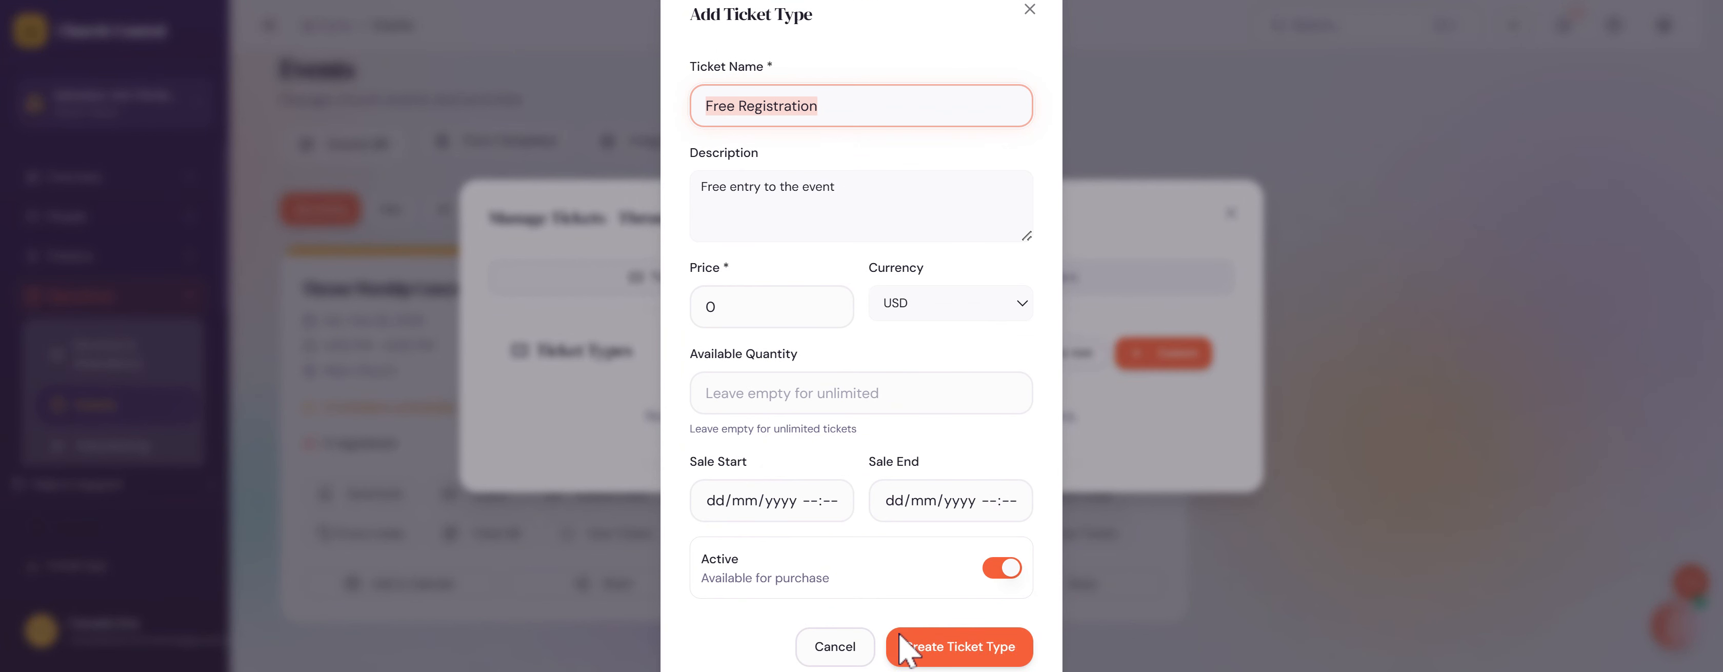
click(949, 645)
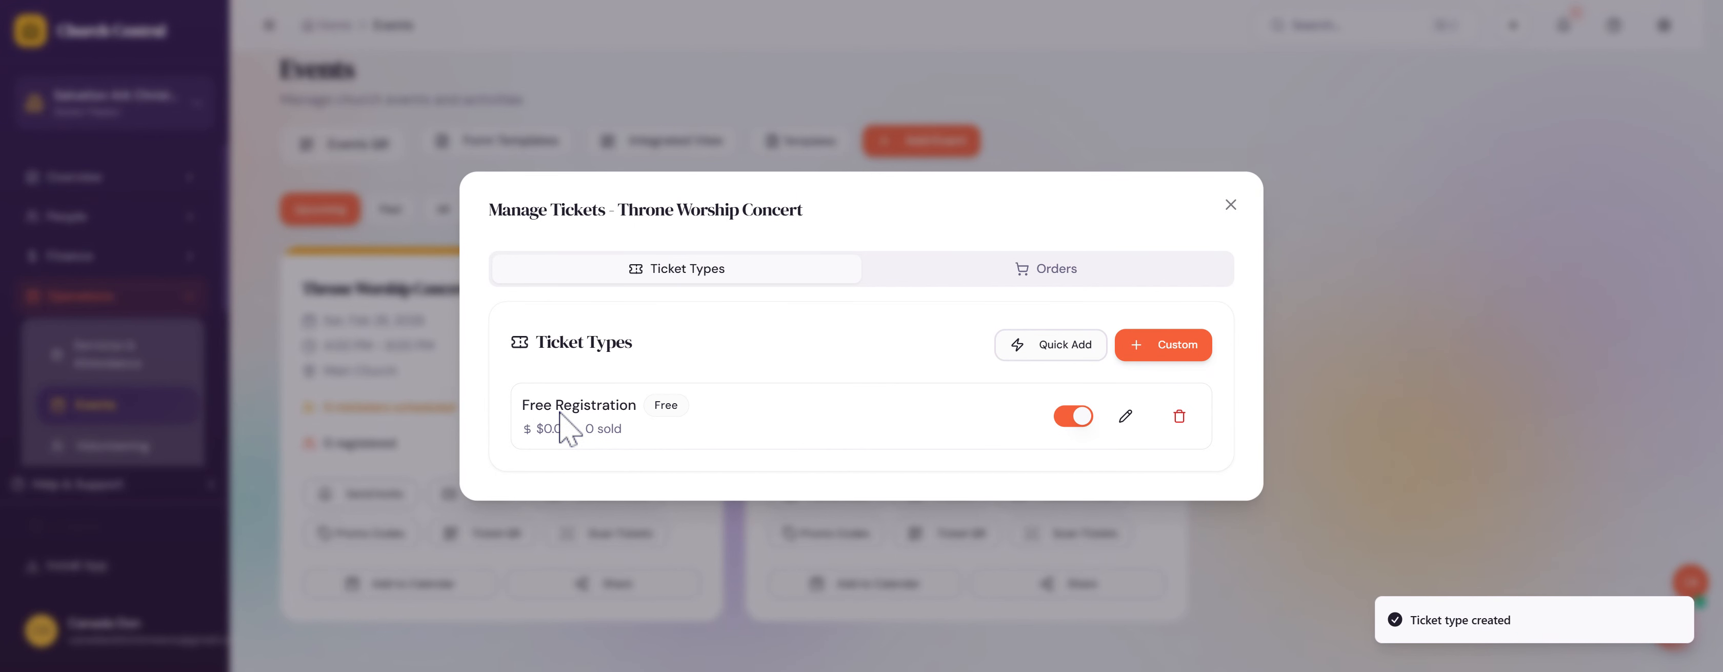
click(1031, 356)
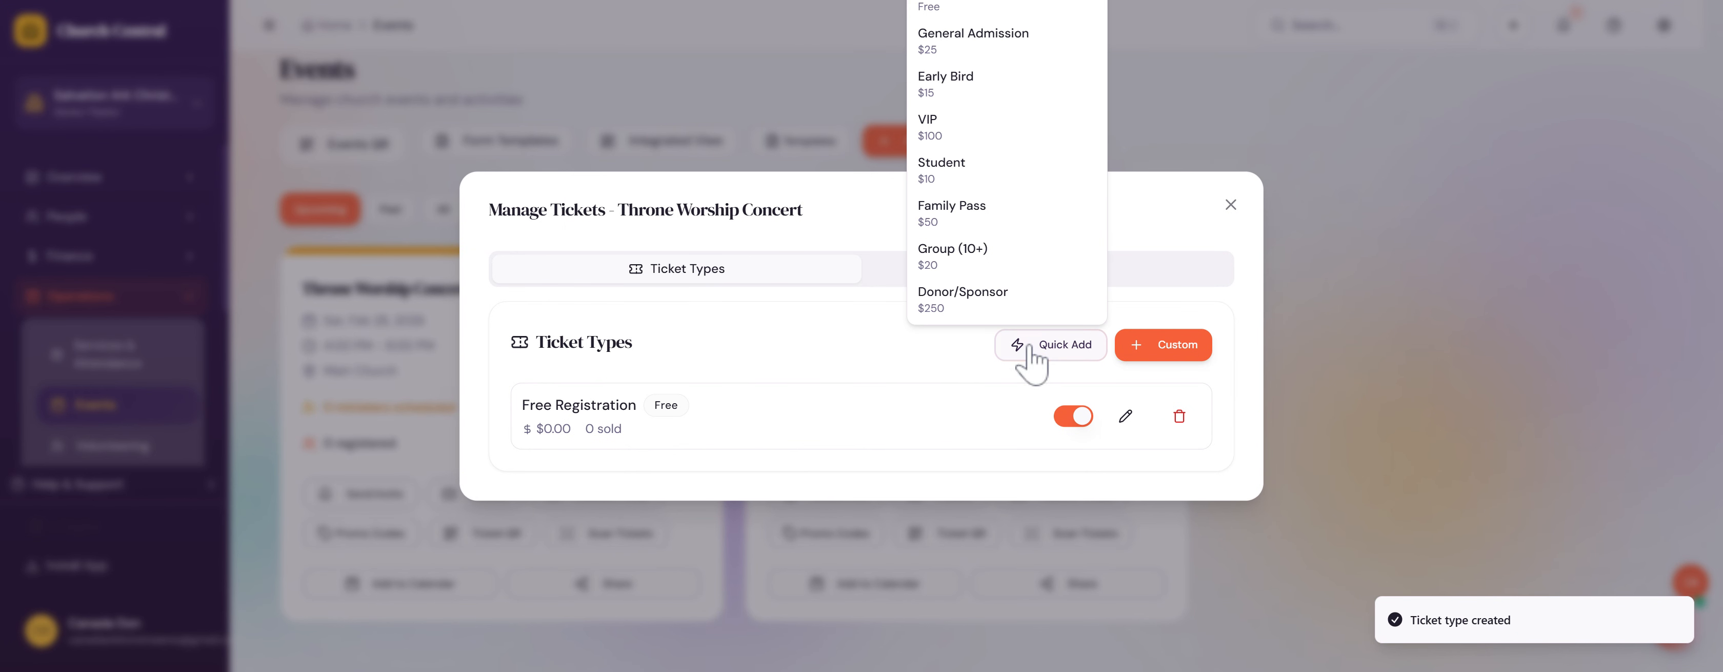
click(983, 84)
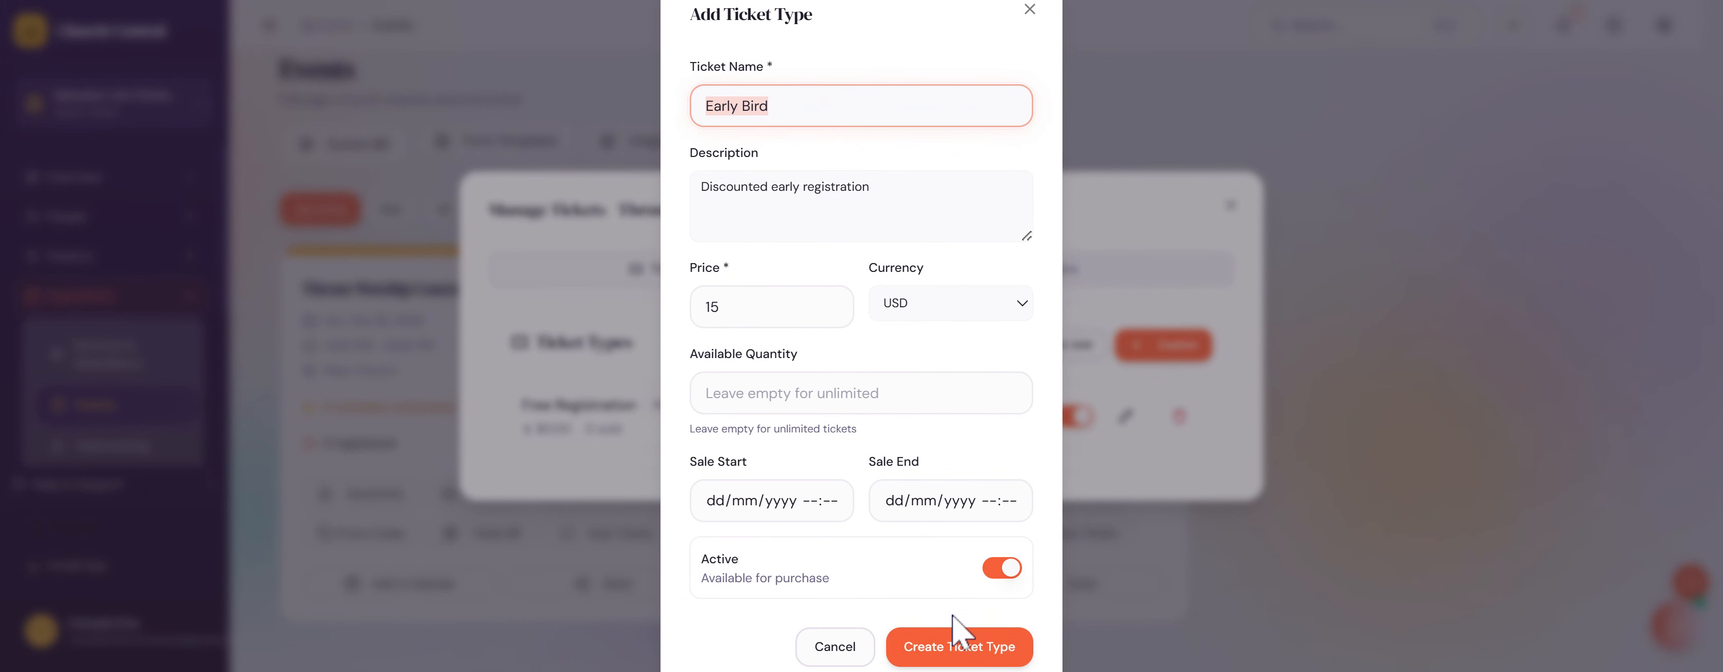
click(951, 648)
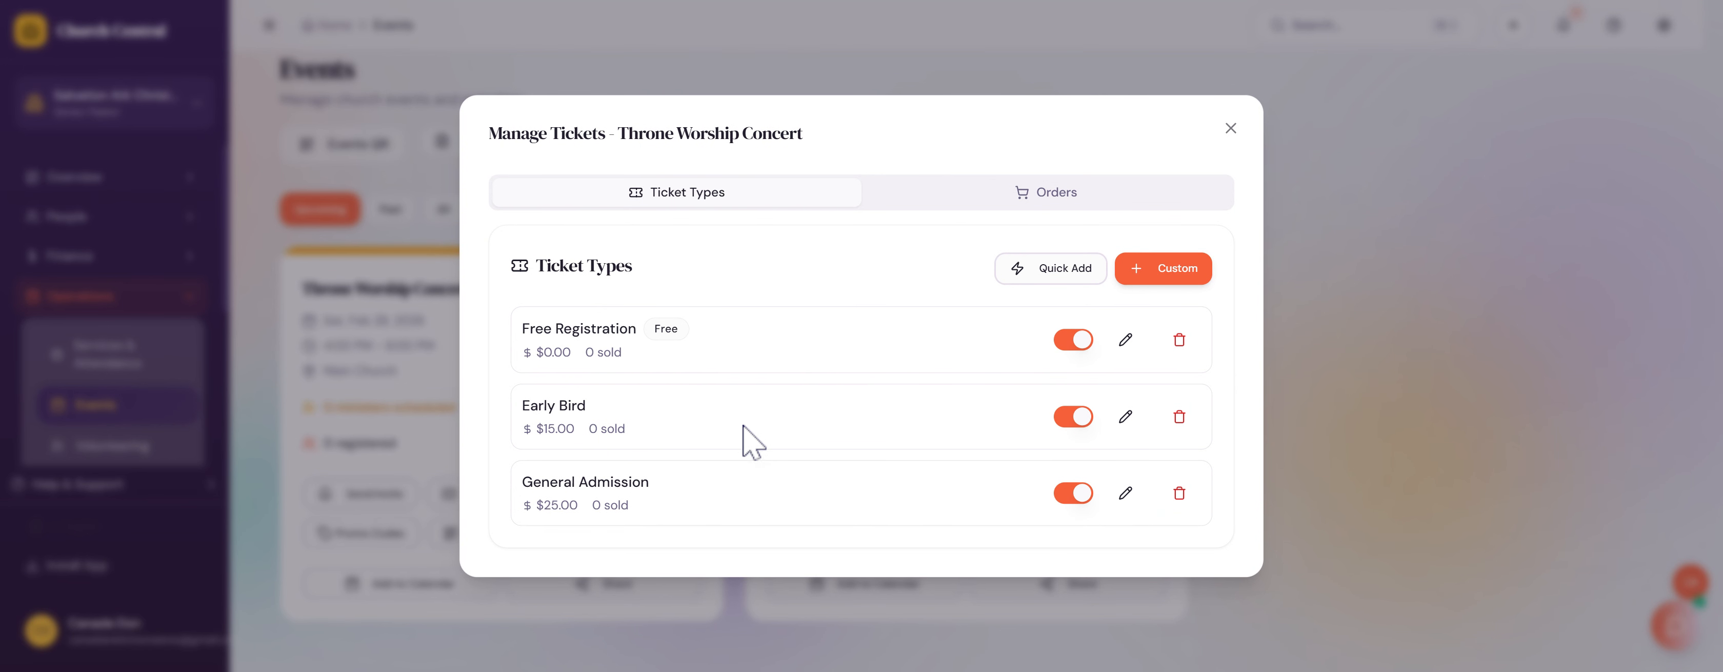
Step: Look through the standard ticket tiers and the concert's ticket orders, and close the ticket management without adding more
click(1041, 274)
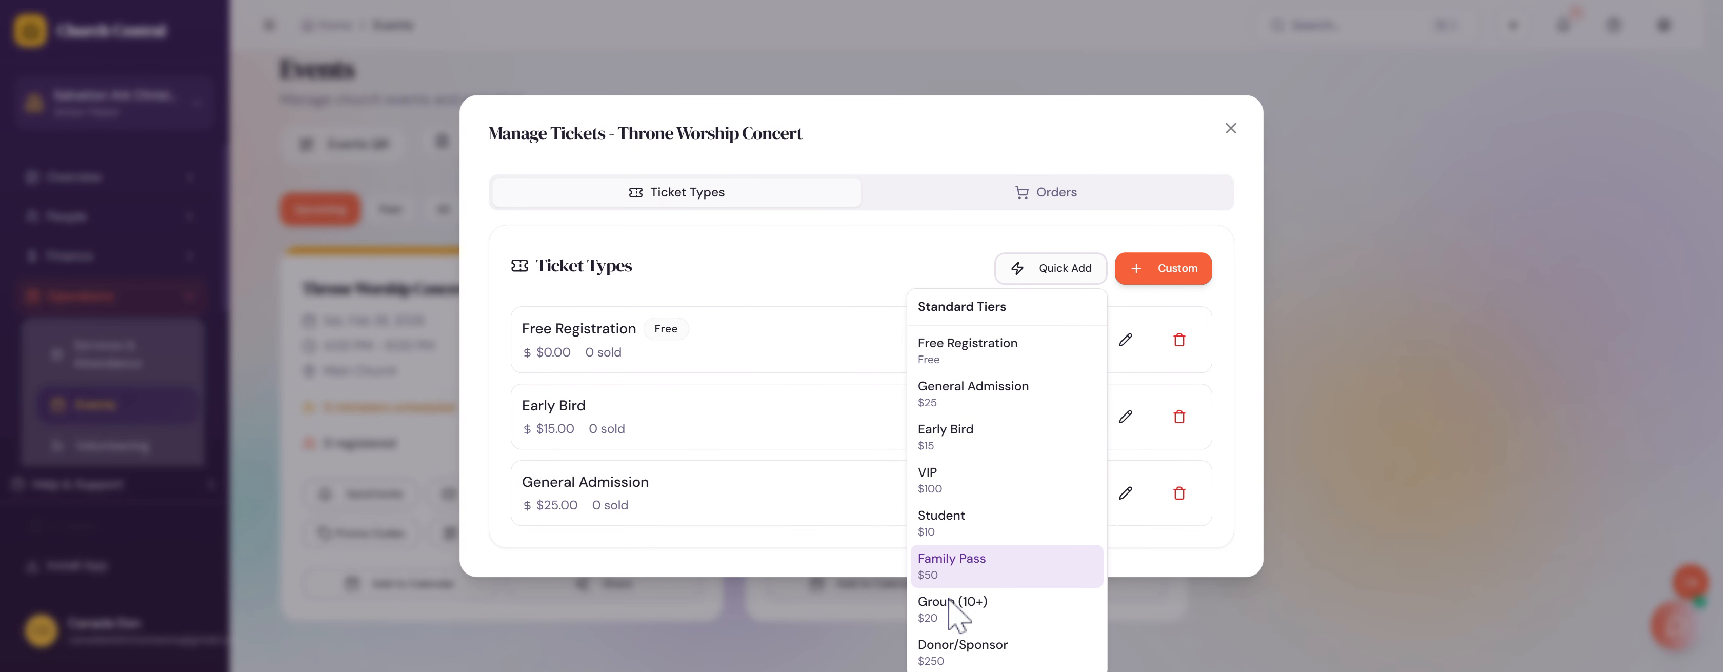
click(846, 274)
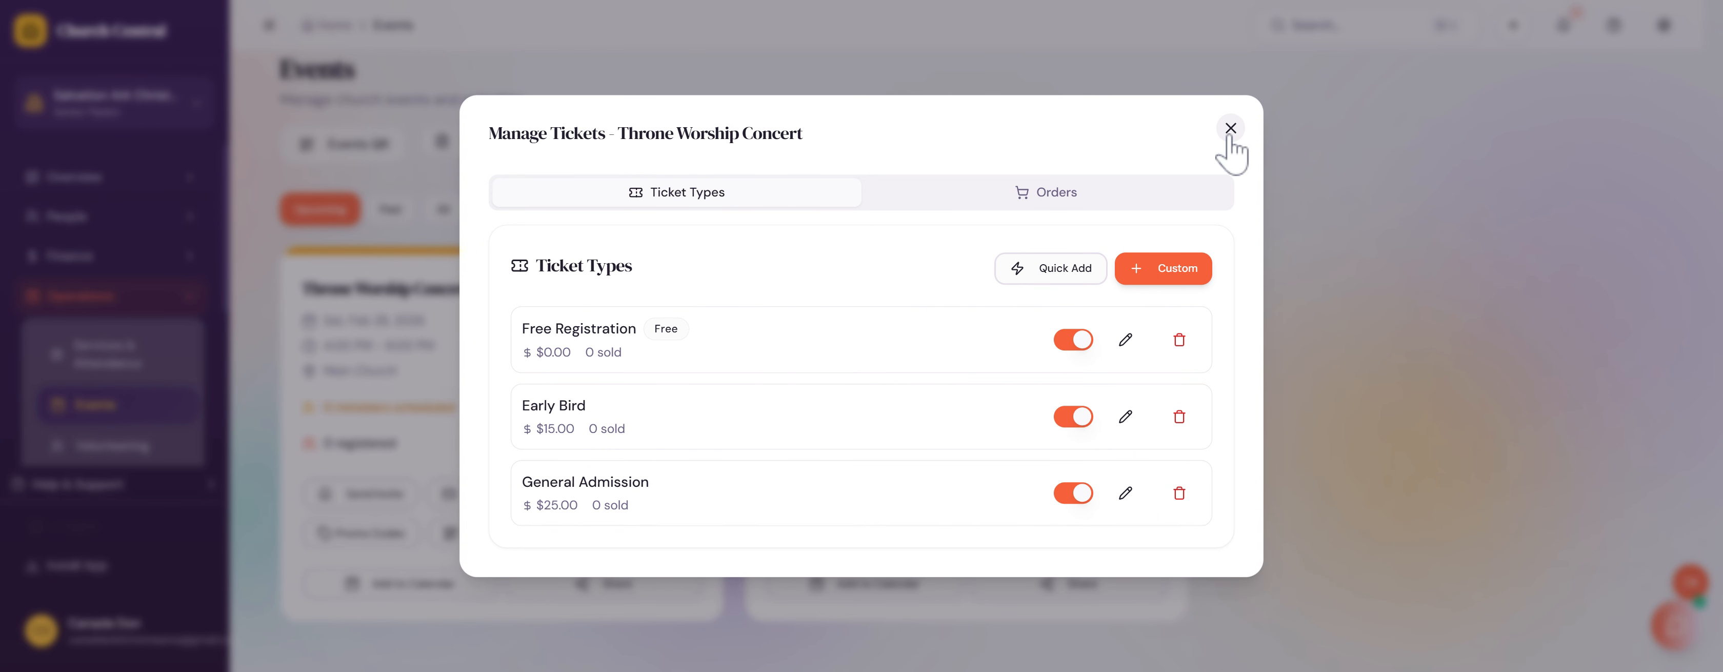
click(1090, 197)
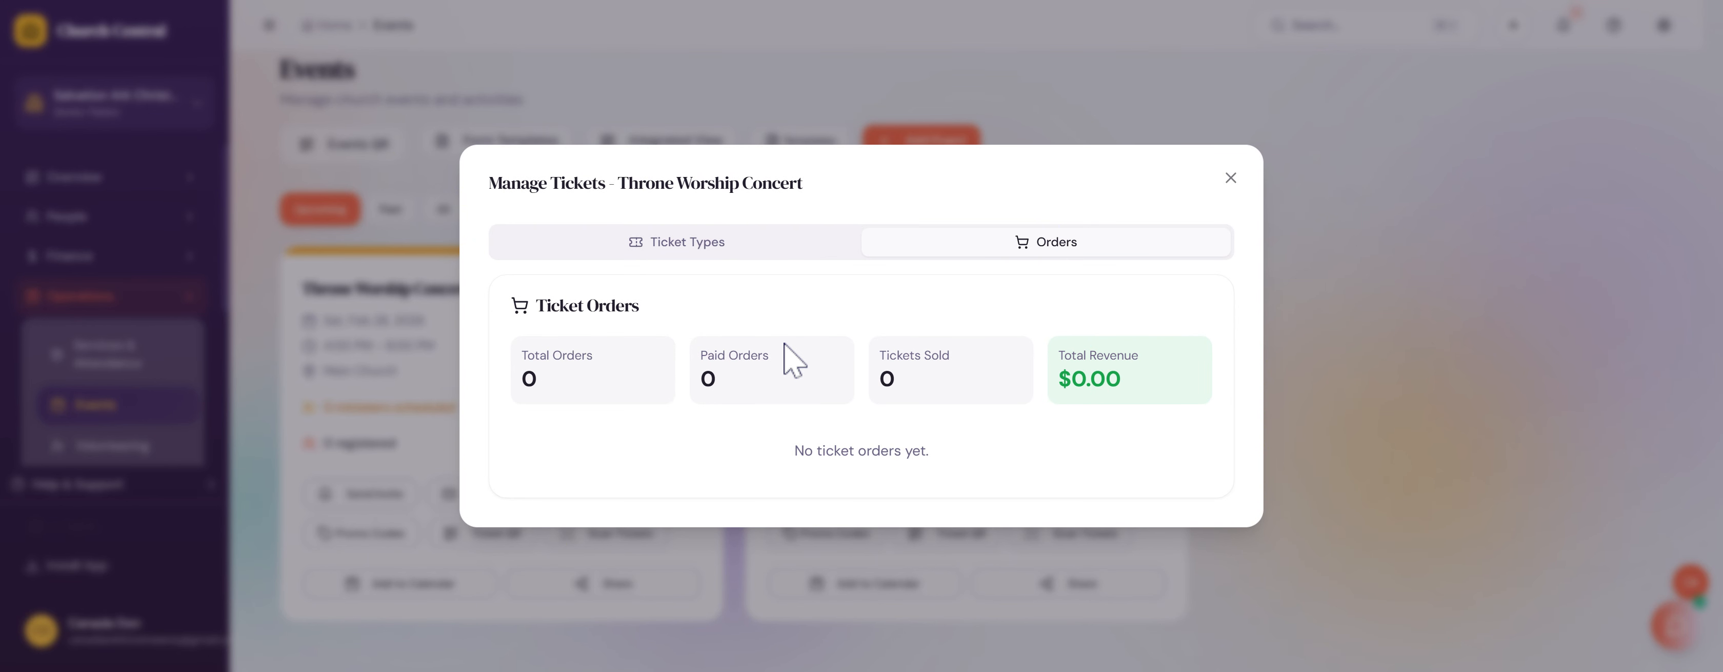
click(746, 243)
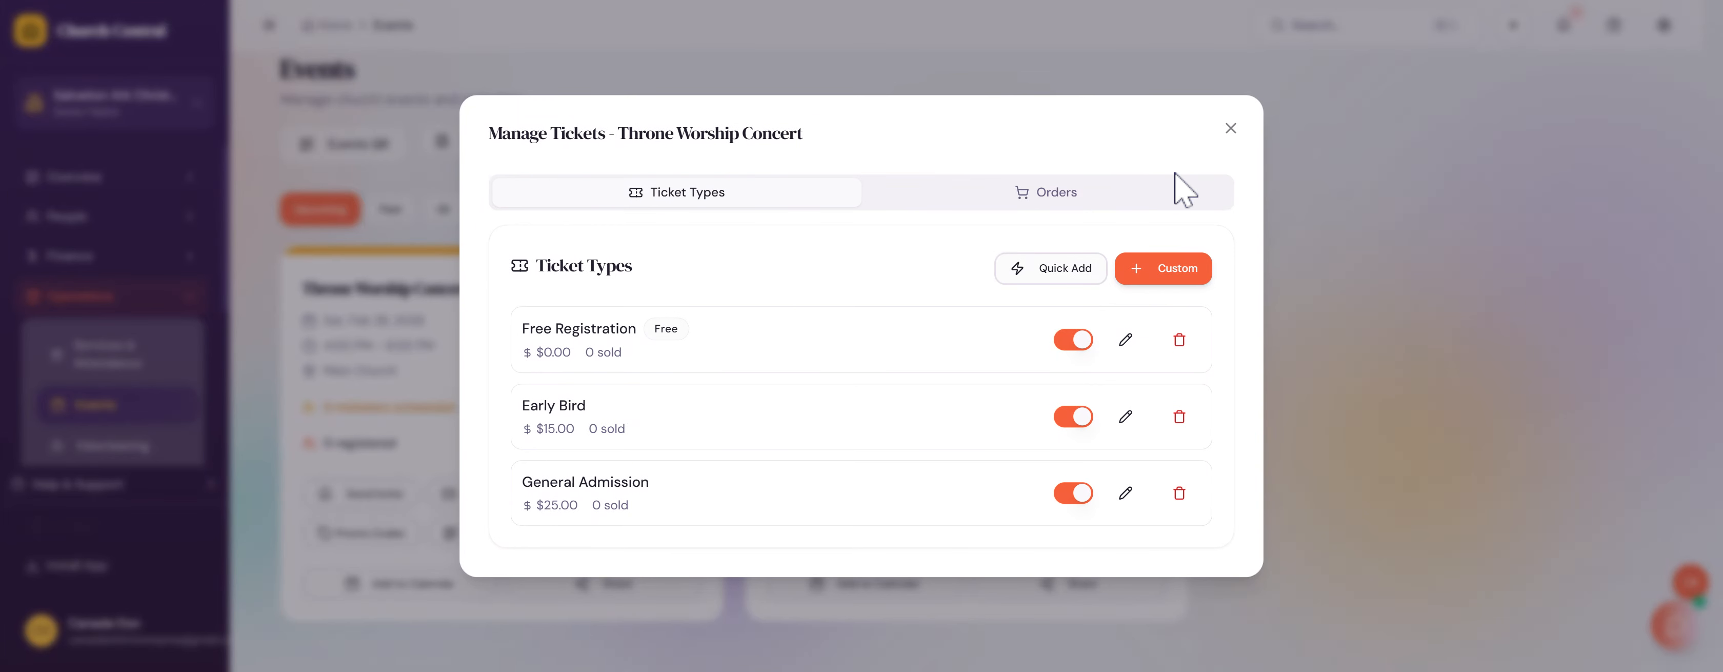
click(1229, 129)
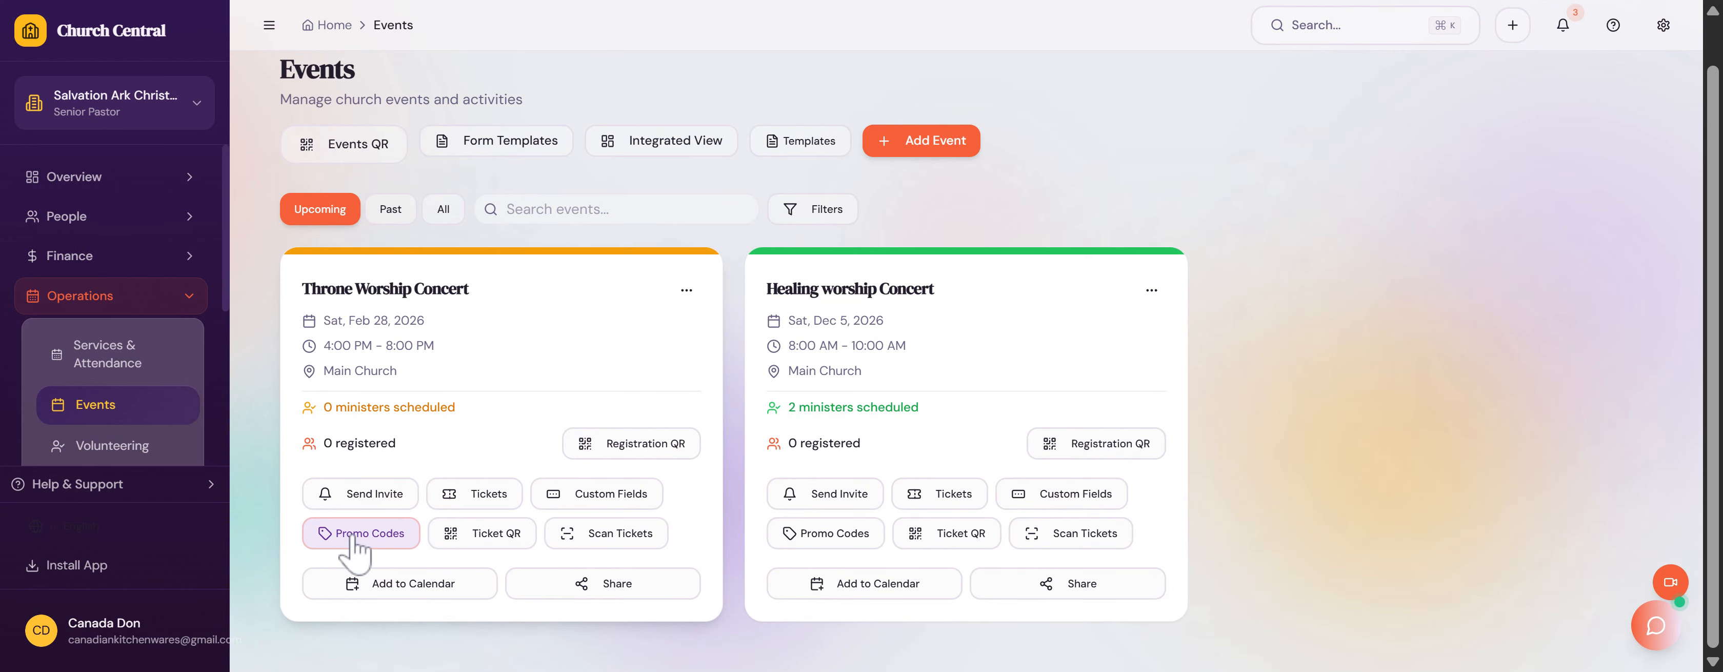
Step: Examine the promo code form of the Throne Worship Concert and close it without creating a code
click(334, 533)
scroll(697, 267, down, 2)
scroll(697, 268, up, 2)
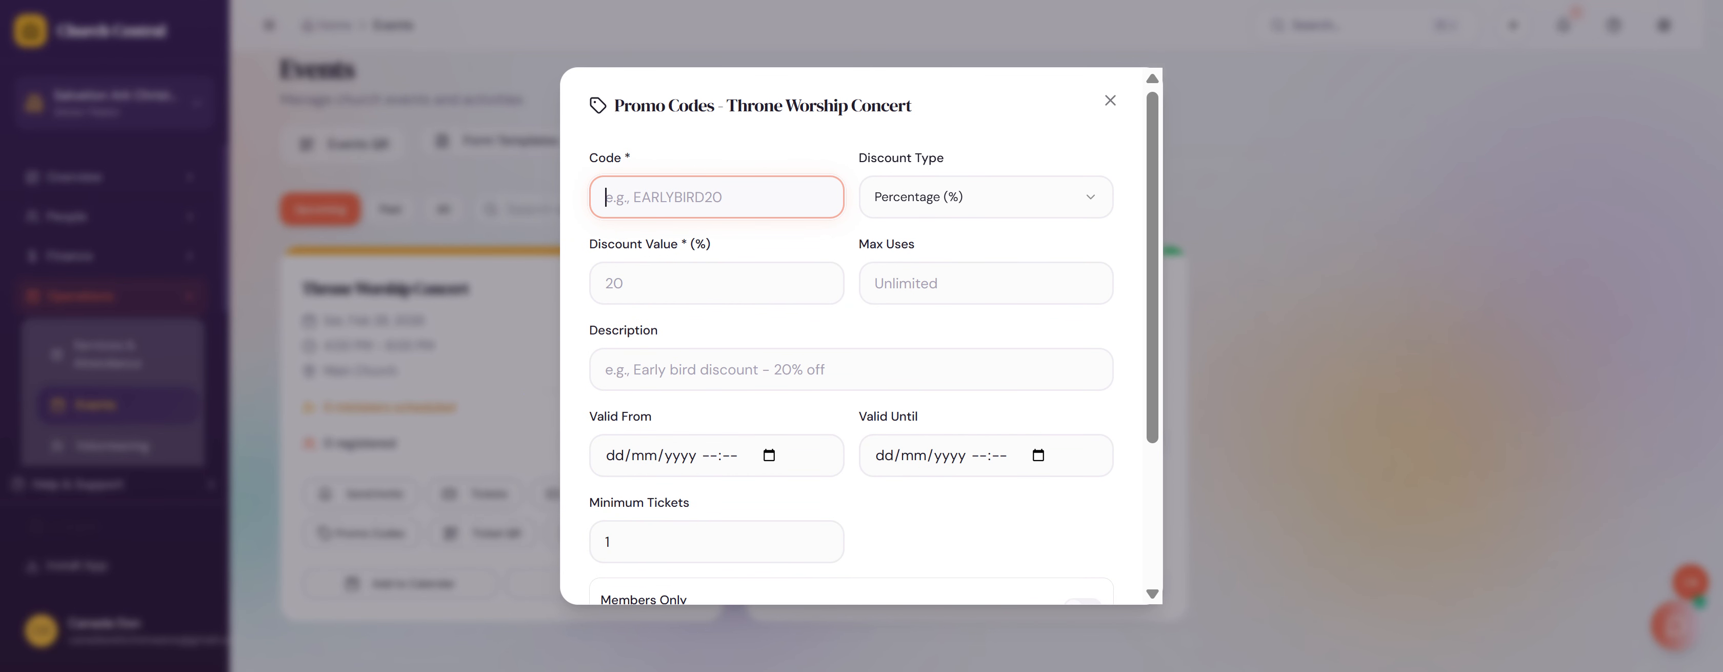
scroll(1110, 114, down, 3)
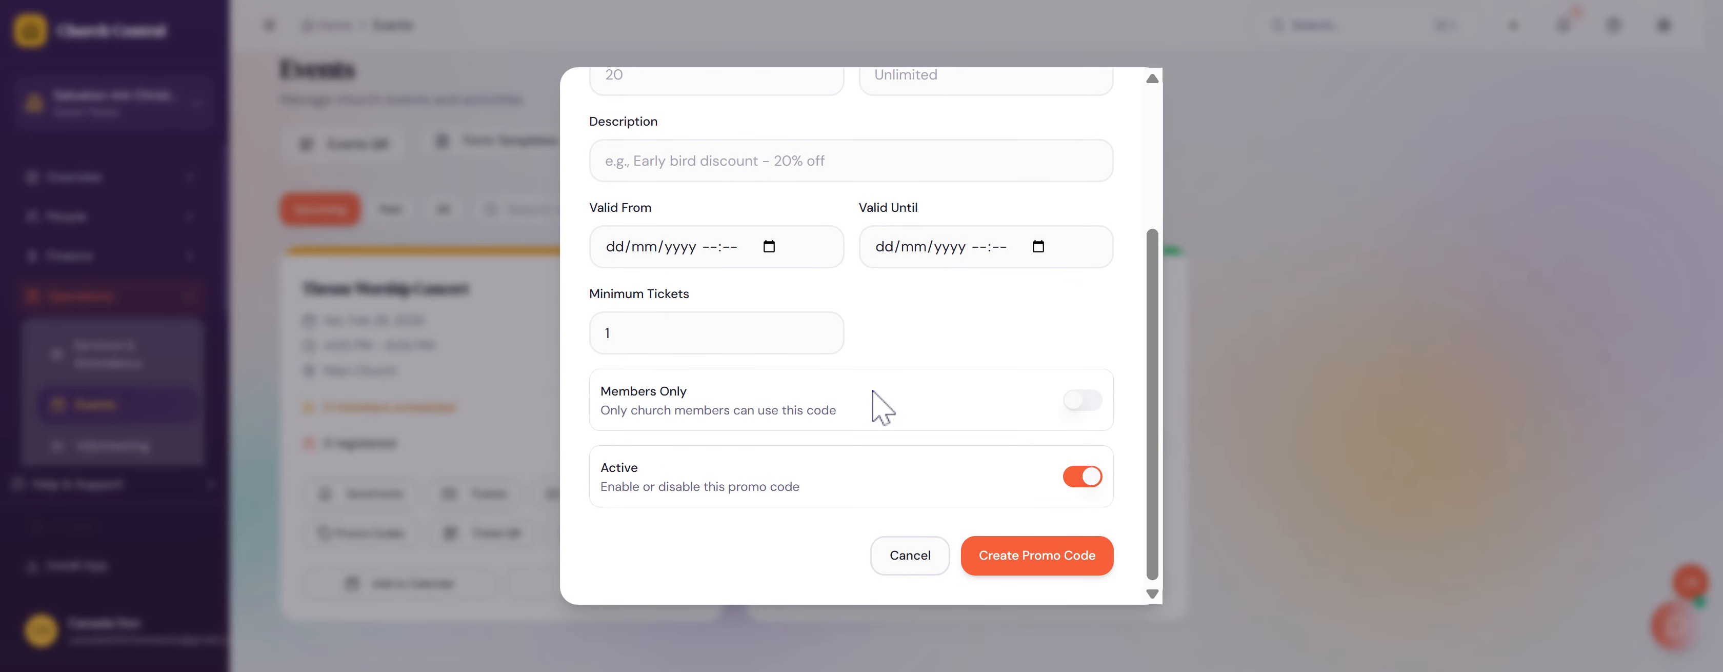
scroll(877, 399, up, 3)
click(1110, 101)
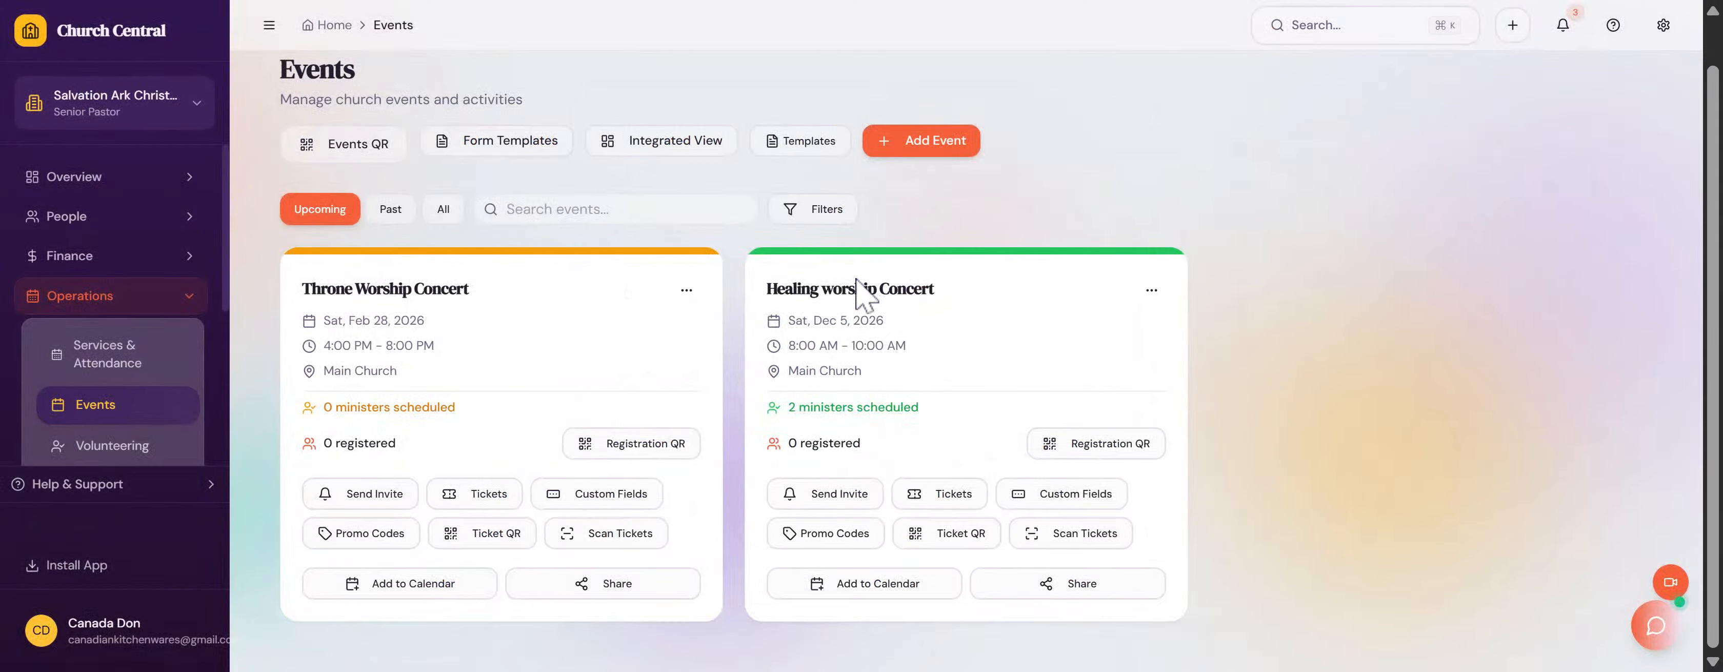
Step: View the ticket purchase QR code and link of the Throne Worship Concert and close it
click(469, 540)
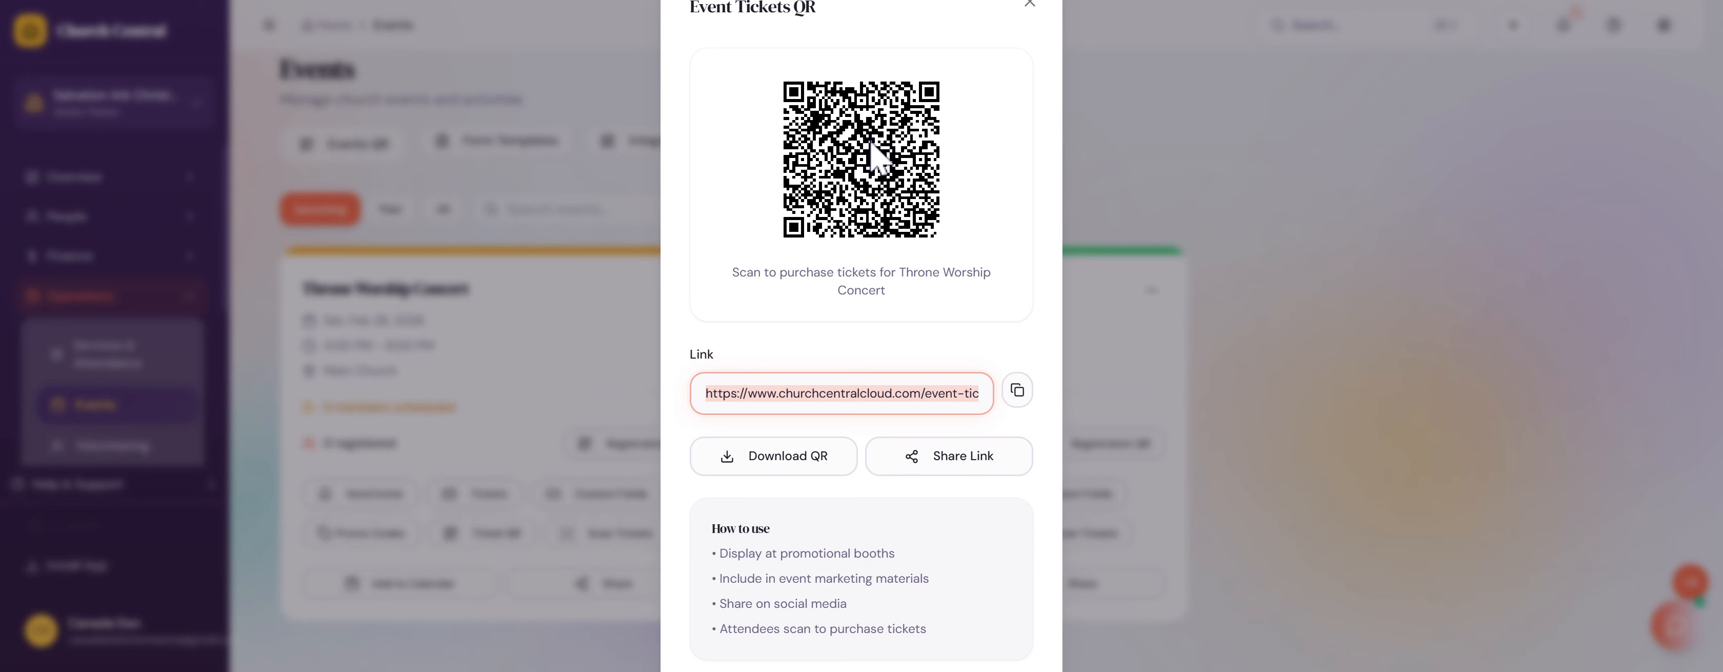
click(1029, 5)
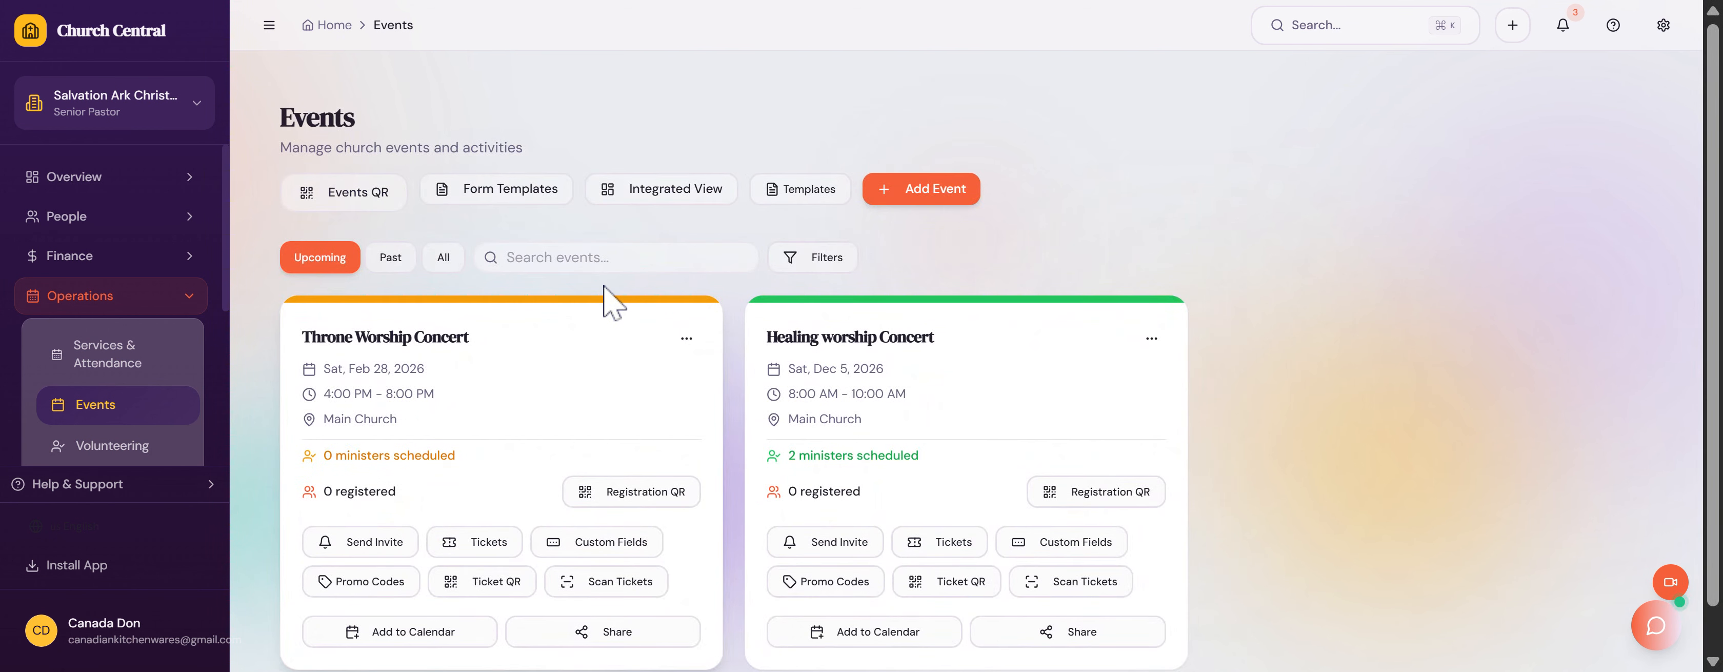
scroll(639, 395, down, 1)
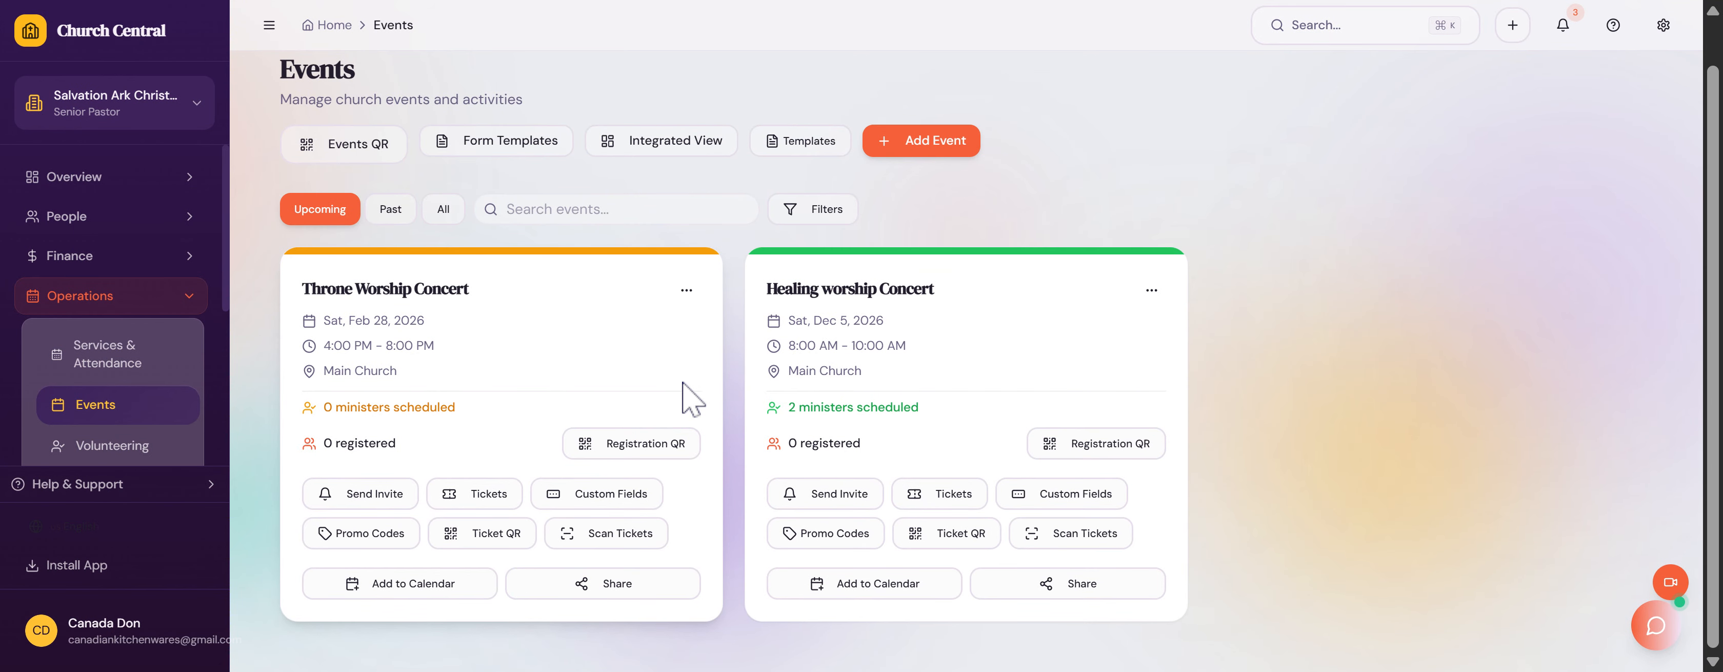
scroll(692, 391, up, 1)
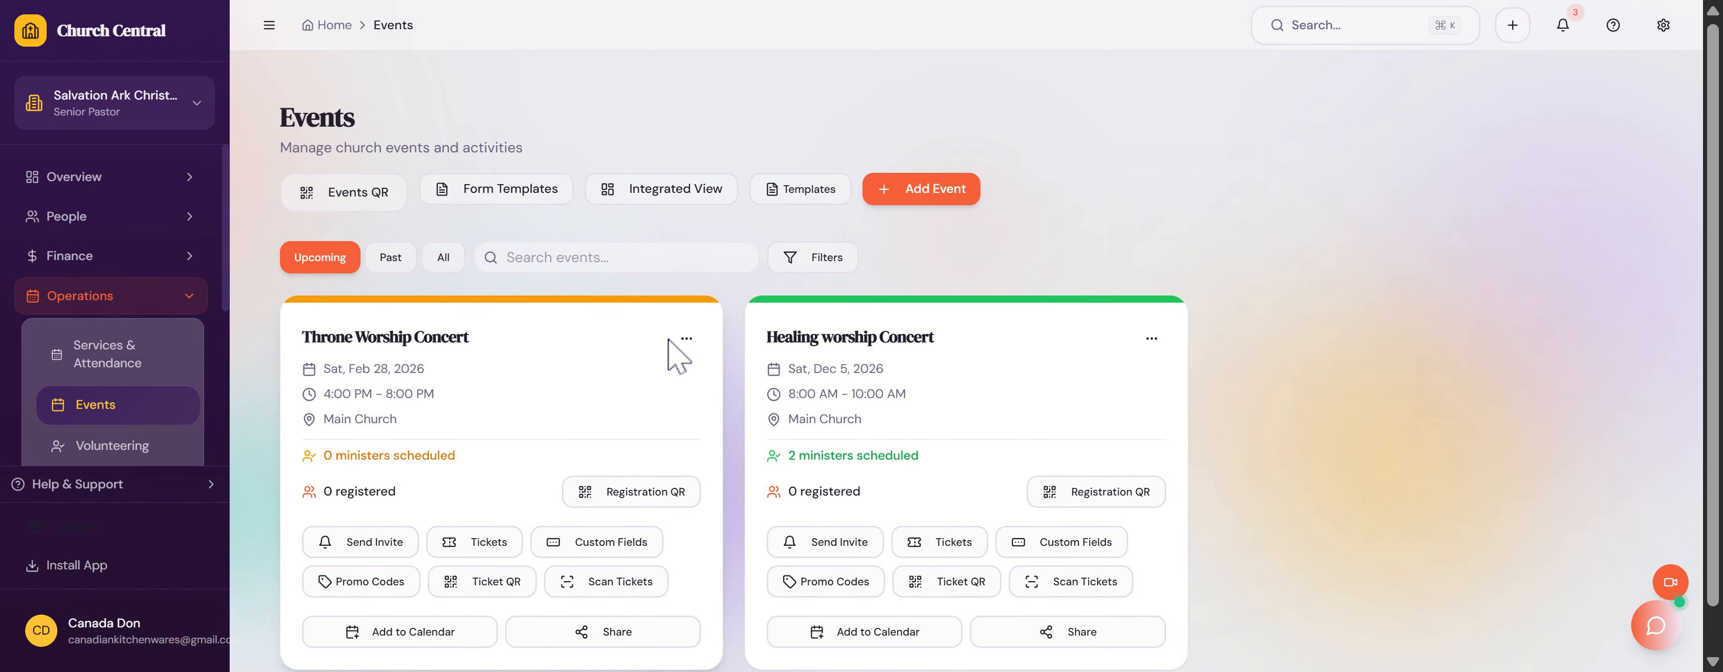
scroll(580, 371, down, 1)
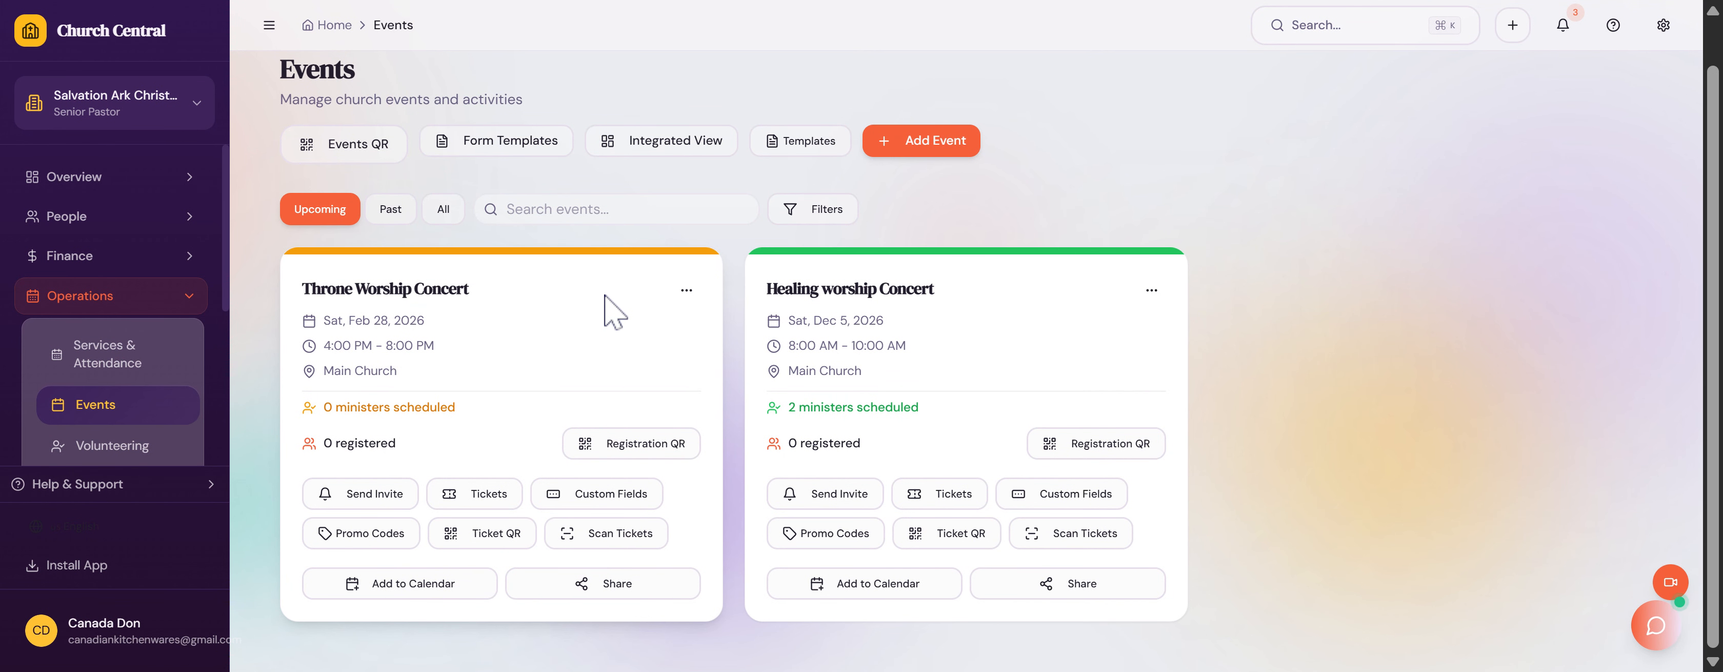
scroll(605, 301, up, 1)
scroll(582, 341, down, 1)
scroll(583, 345, up, 1)
scroll(585, 347, down, 1)
scroll(576, 355, up, 1)
scroll(570, 353, down, 1)
scroll(569, 362, up, 1)
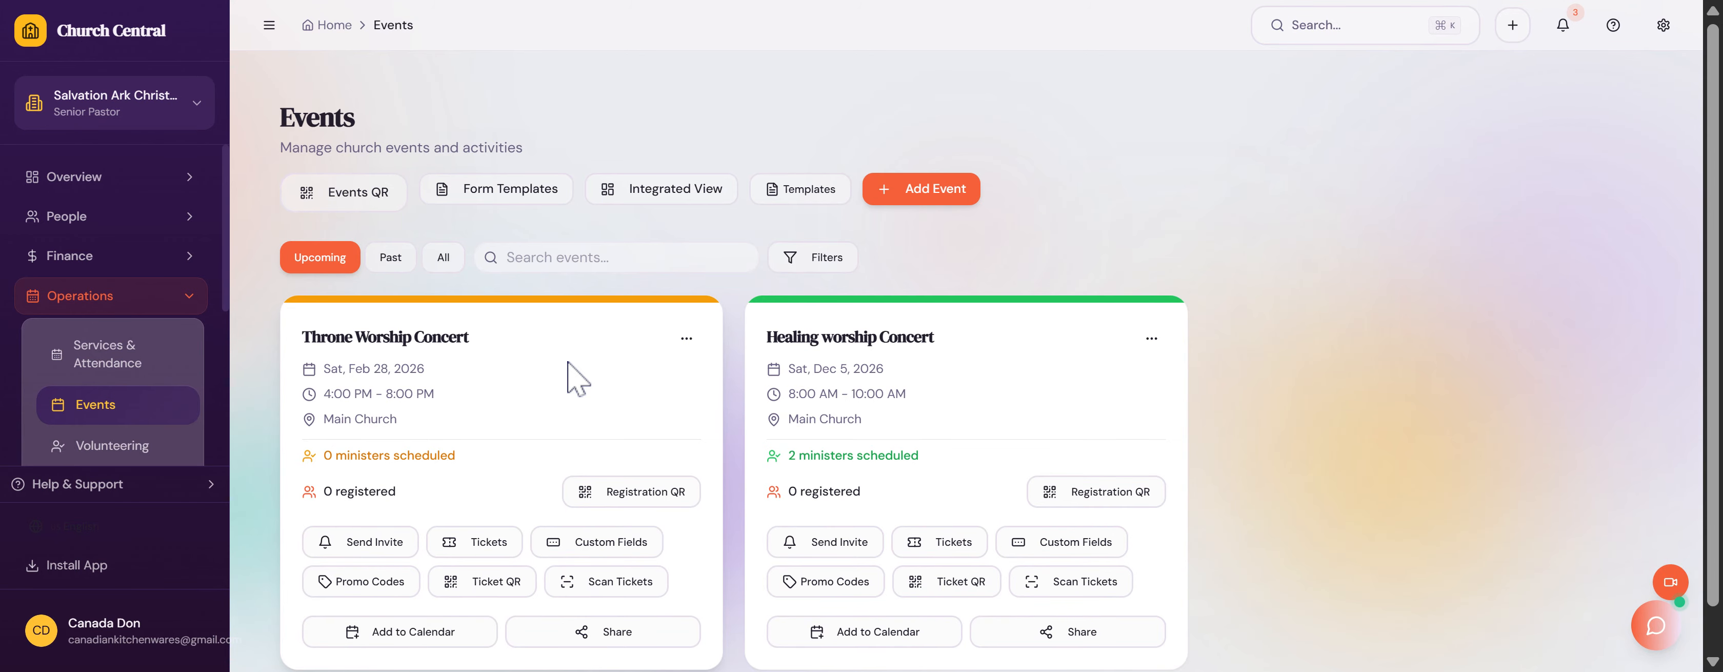
scroll(567, 362, down, 1)
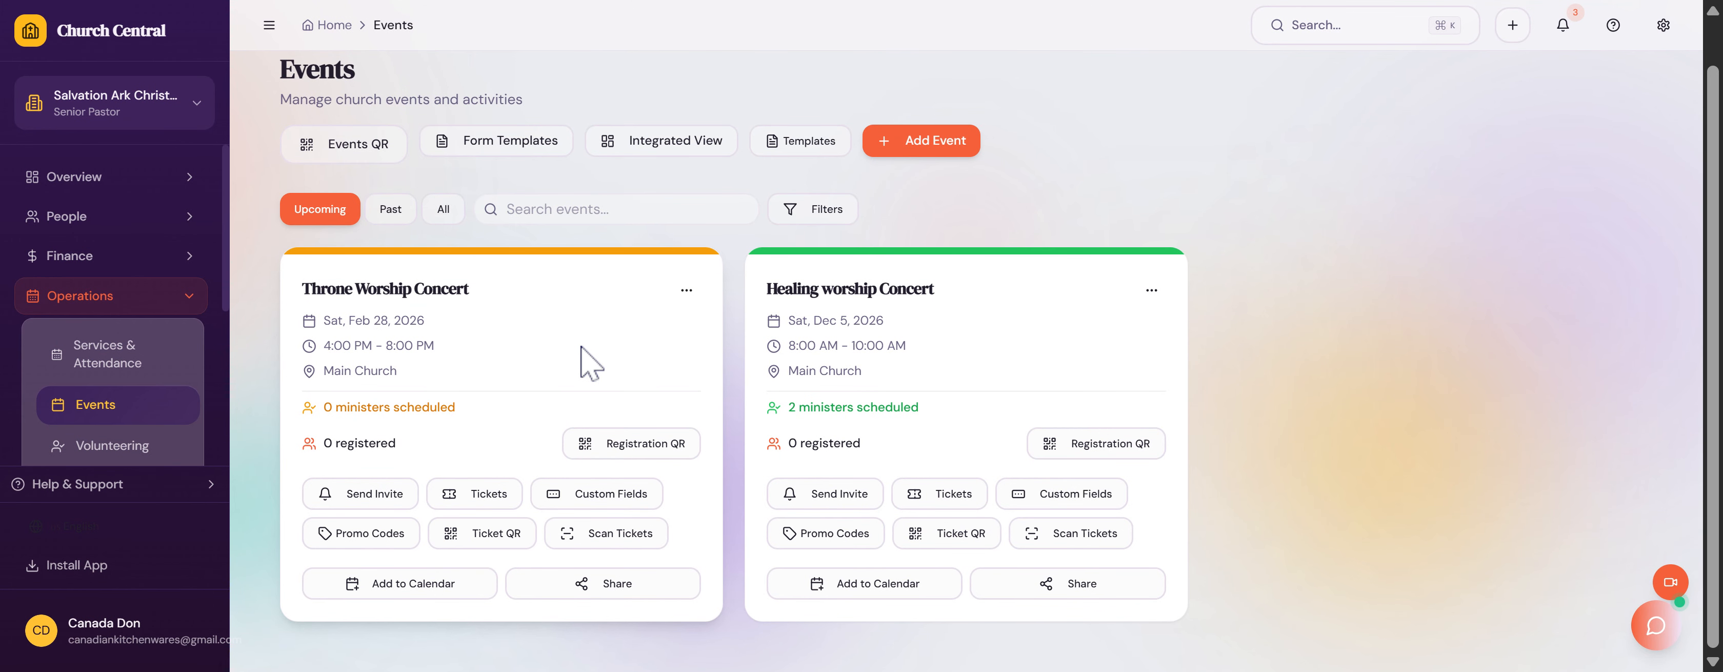
scroll(586, 353, up, 1)
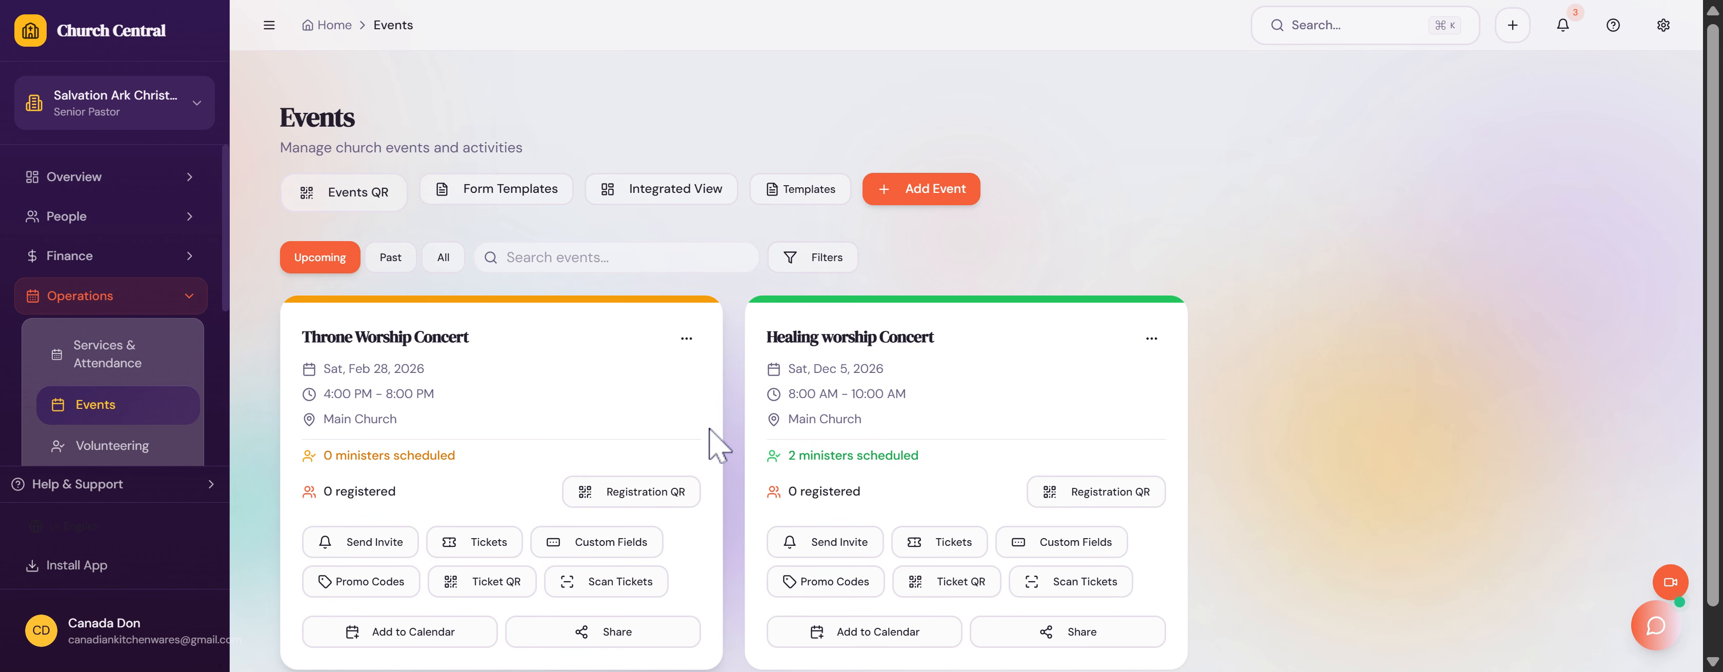
Step: Open the church overview dashboard and dismiss the welcome video pop-up
click(73, 177)
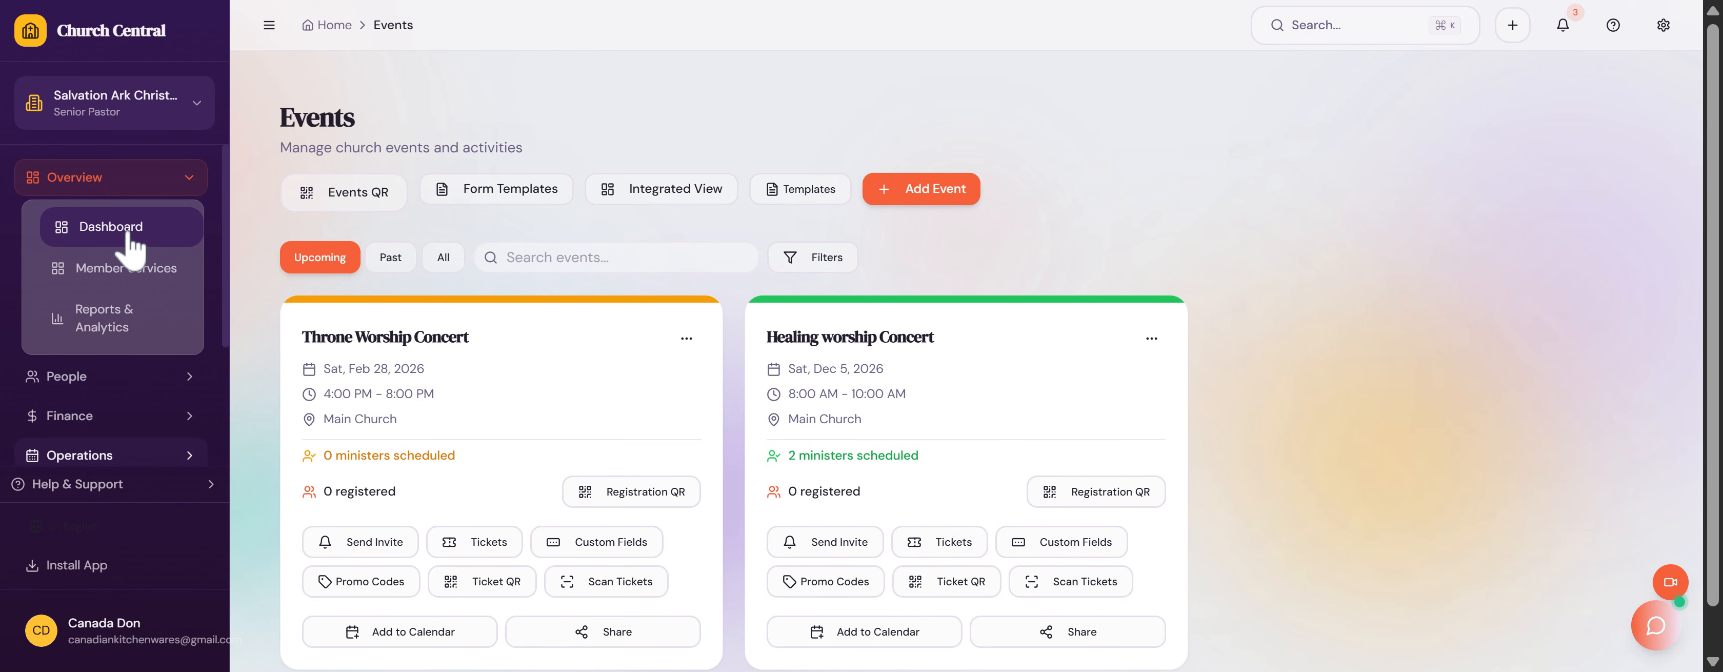
click(131, 248)
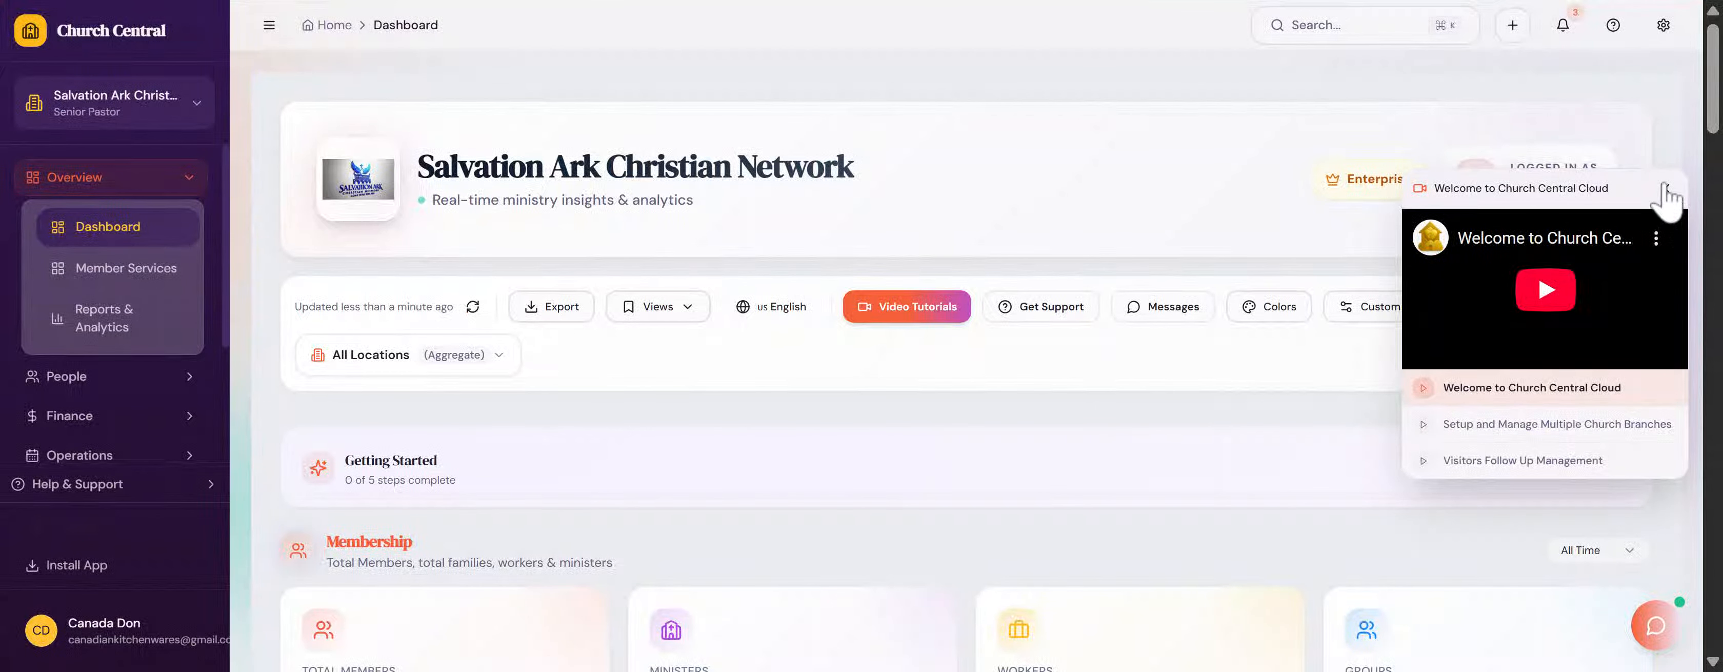
click(1667, 191)
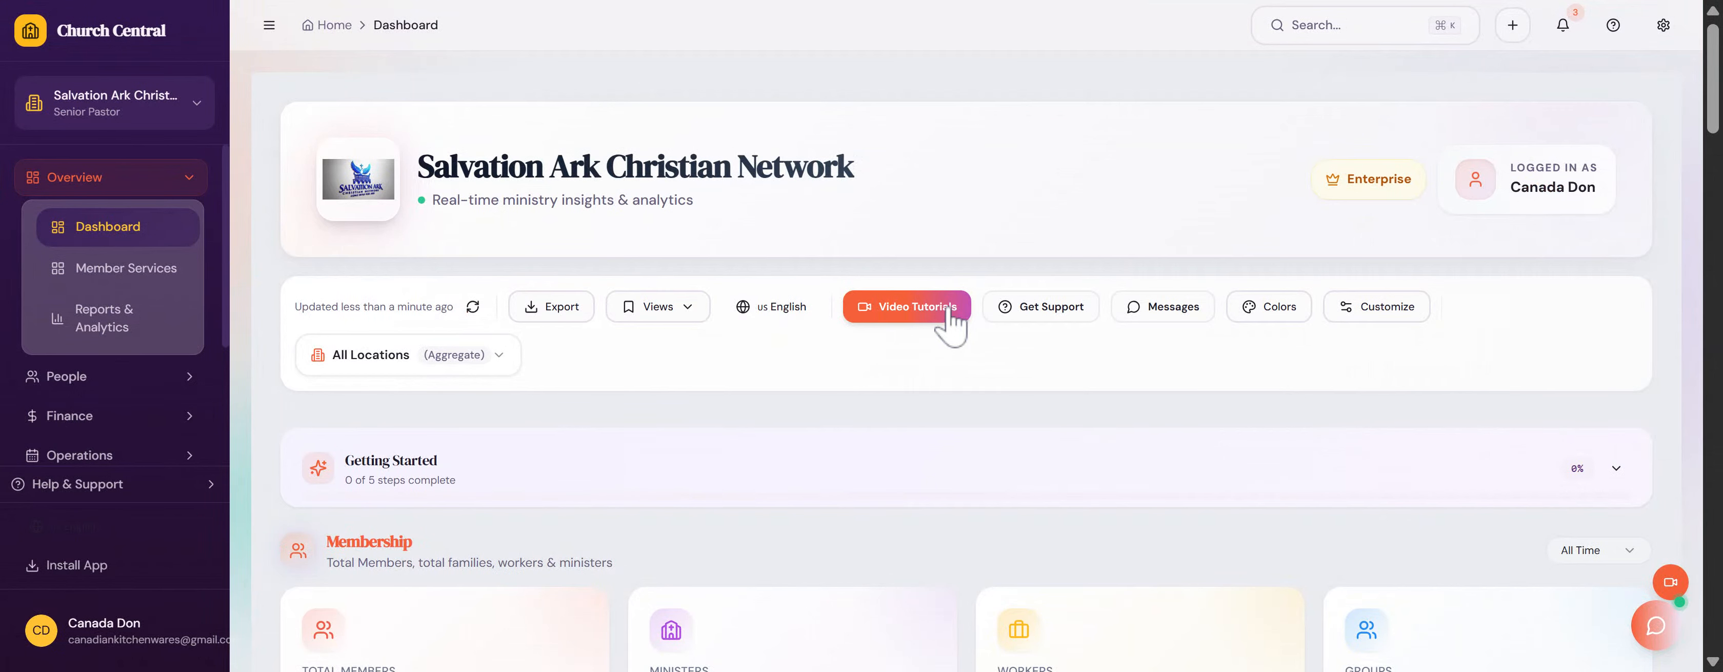
Step: Browse the video tutorials library, return to the dashboard and dismiss the welcome video pop-up again
click(911, 309)
scroll(893, 338, down, 15)
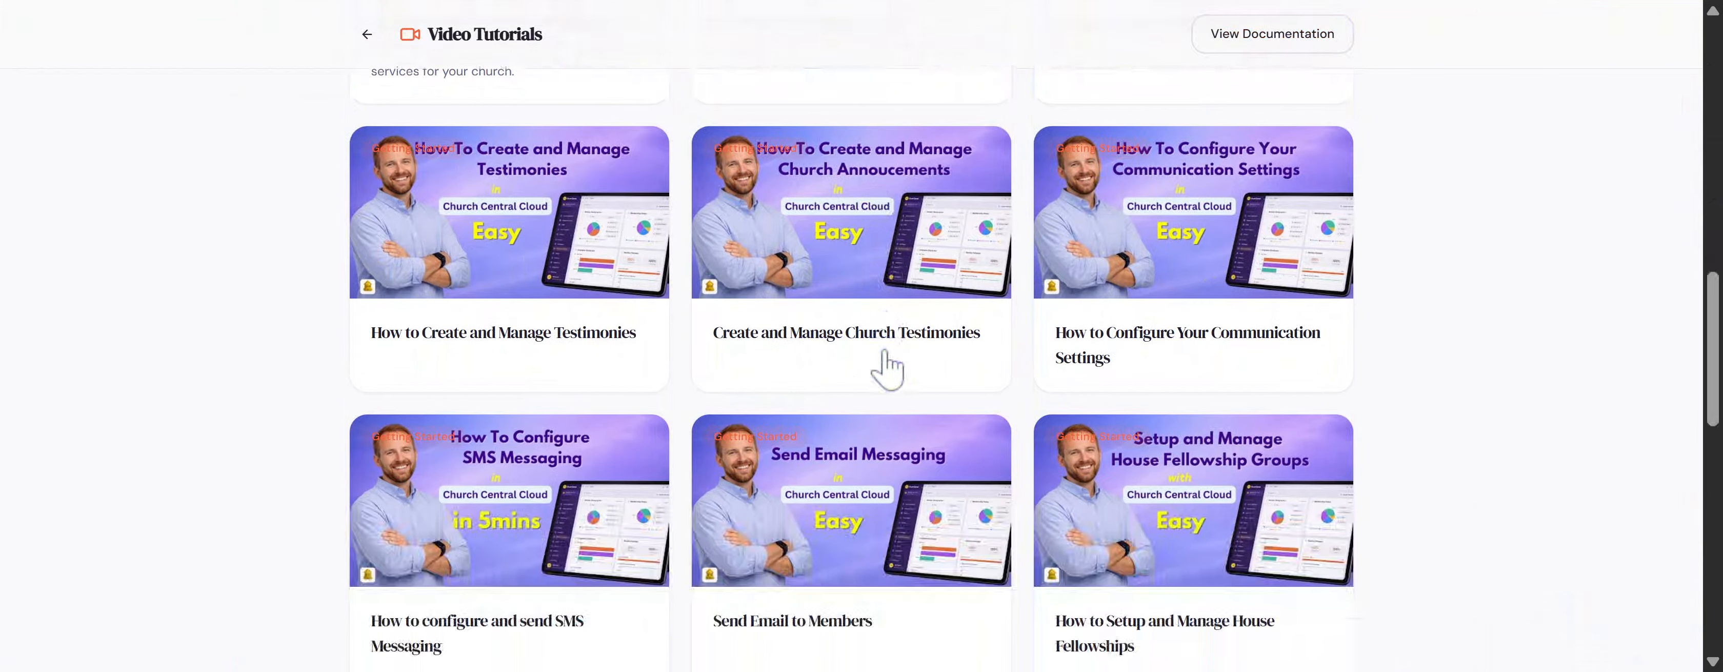
scroll(889, 368, down, 5)
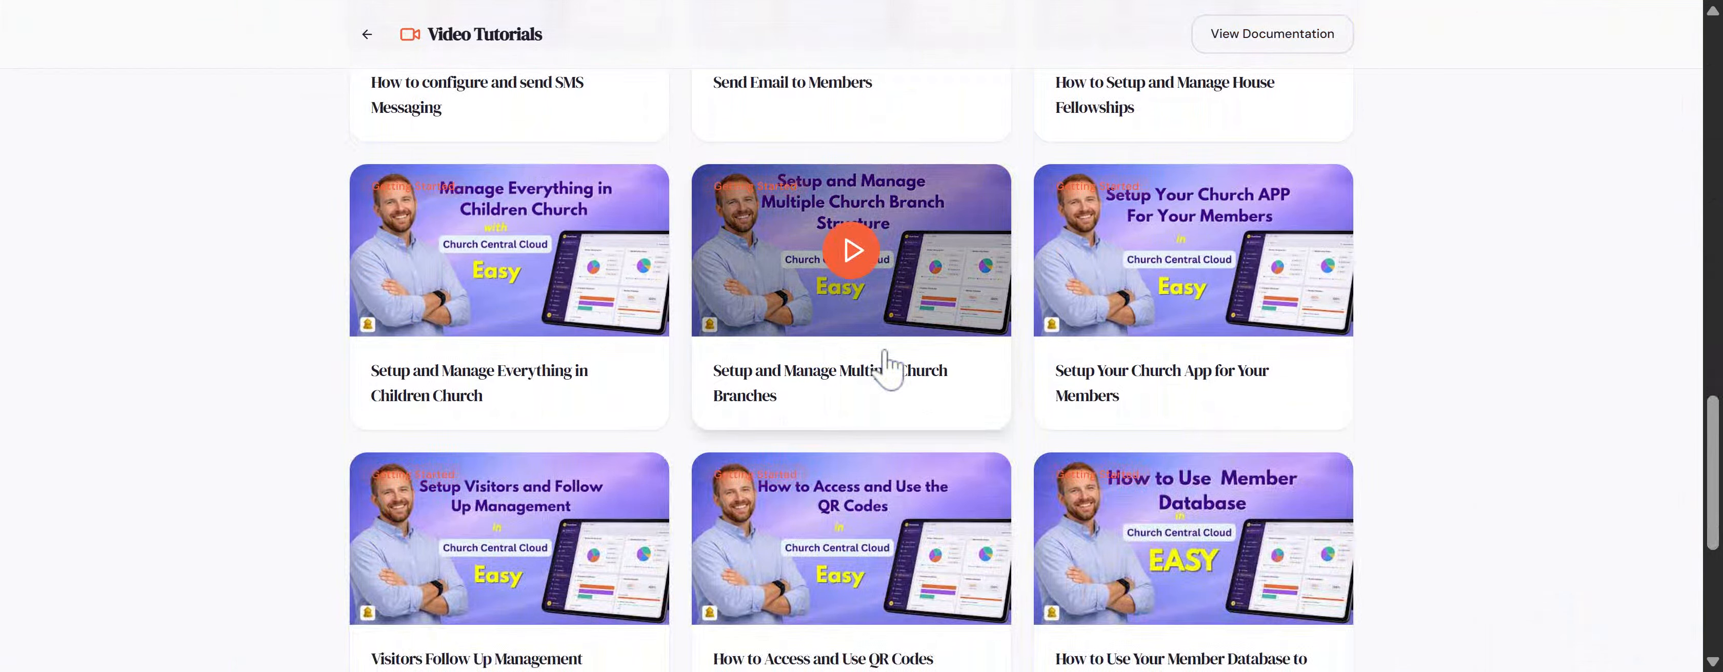
scroll(890, 367, up, 20)
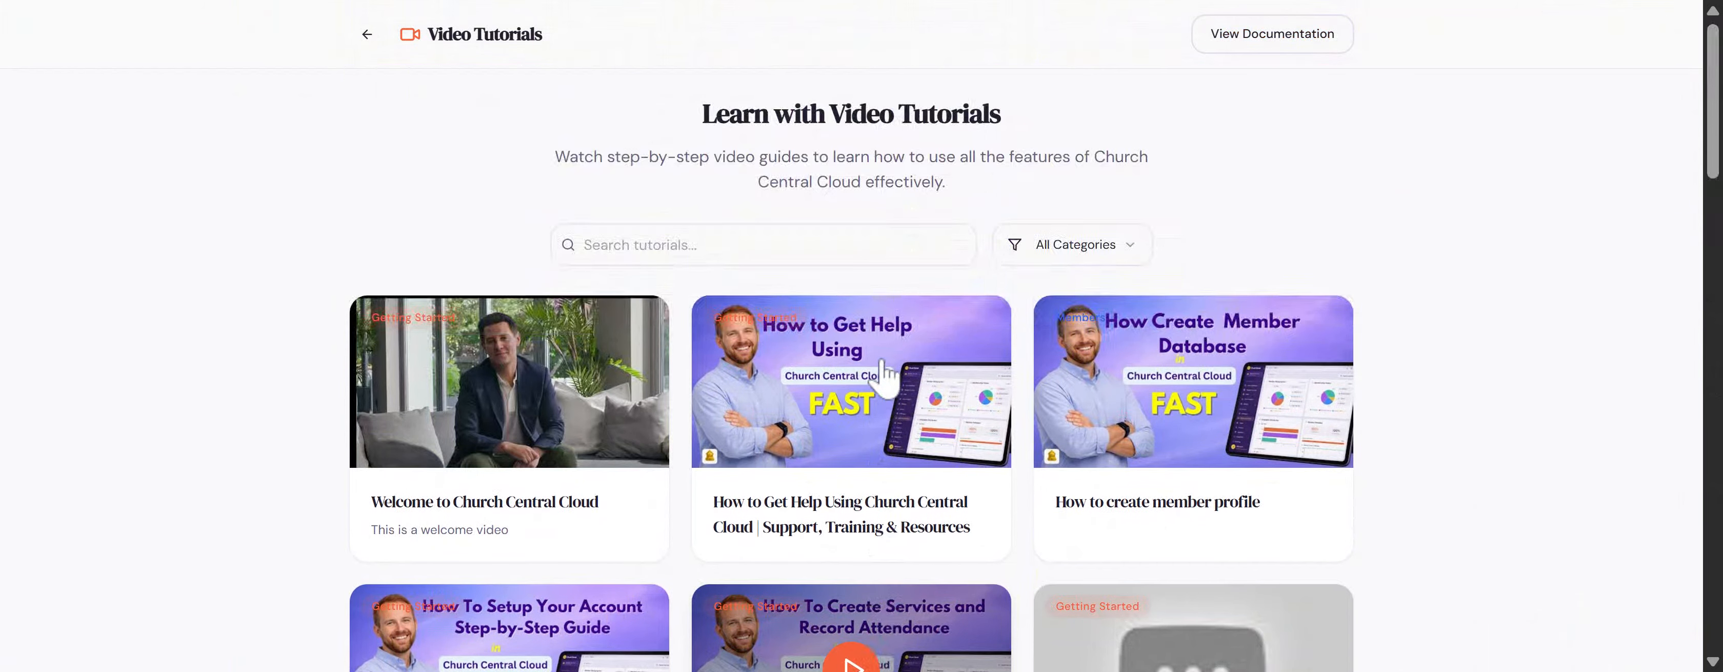
click(367, 35)
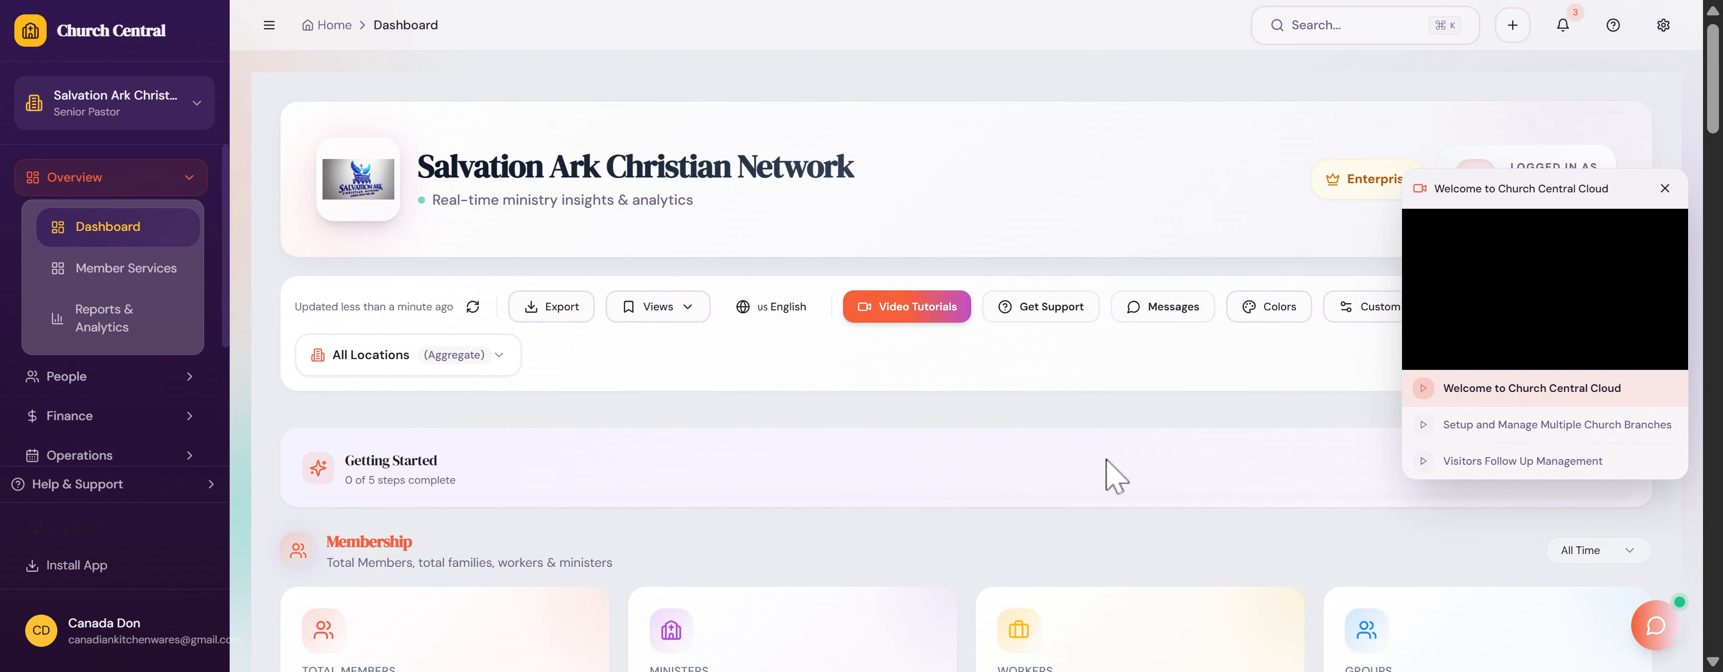
click(1665, 191)
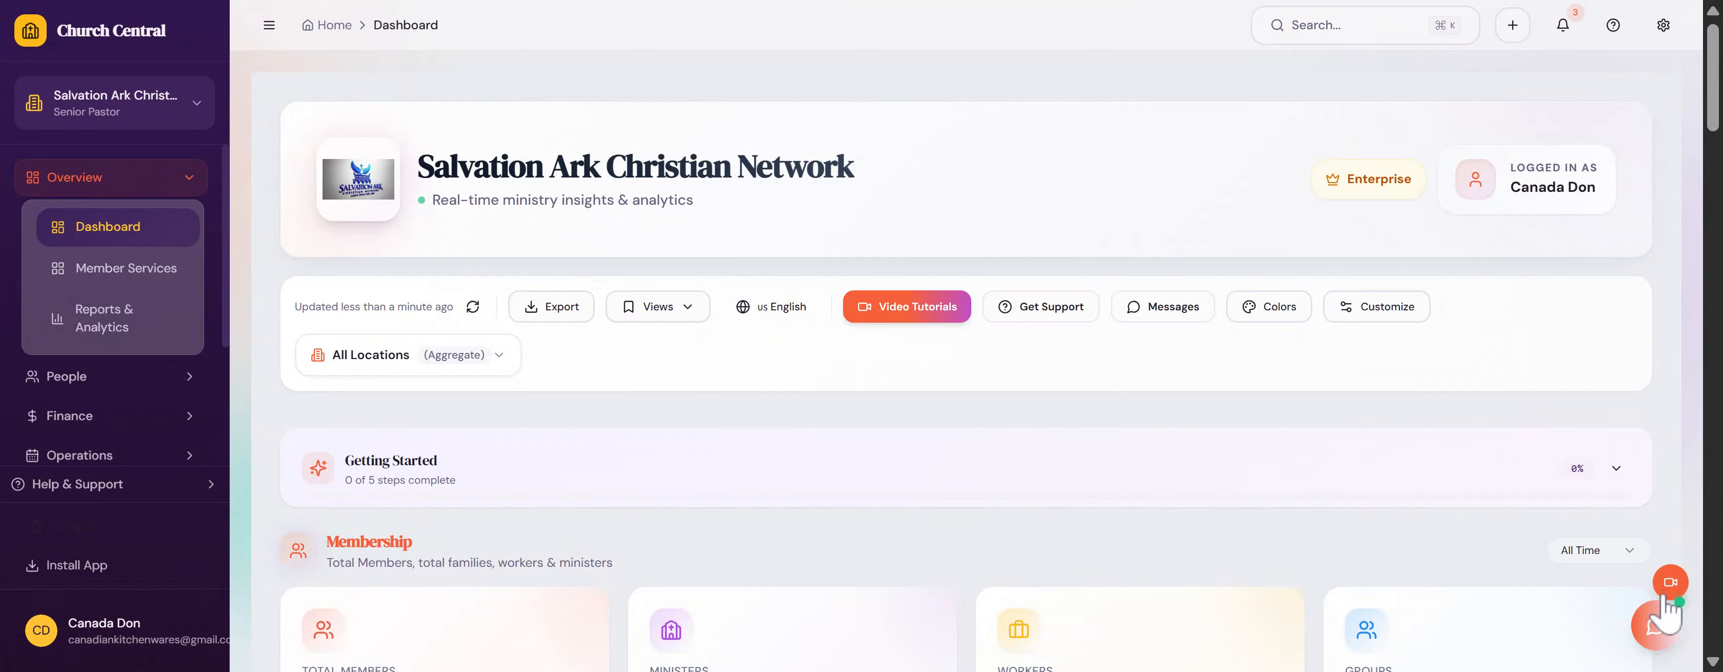
Step: Review the earlier AI assistant answers in the support chat and close the chat
click(1655, 628)
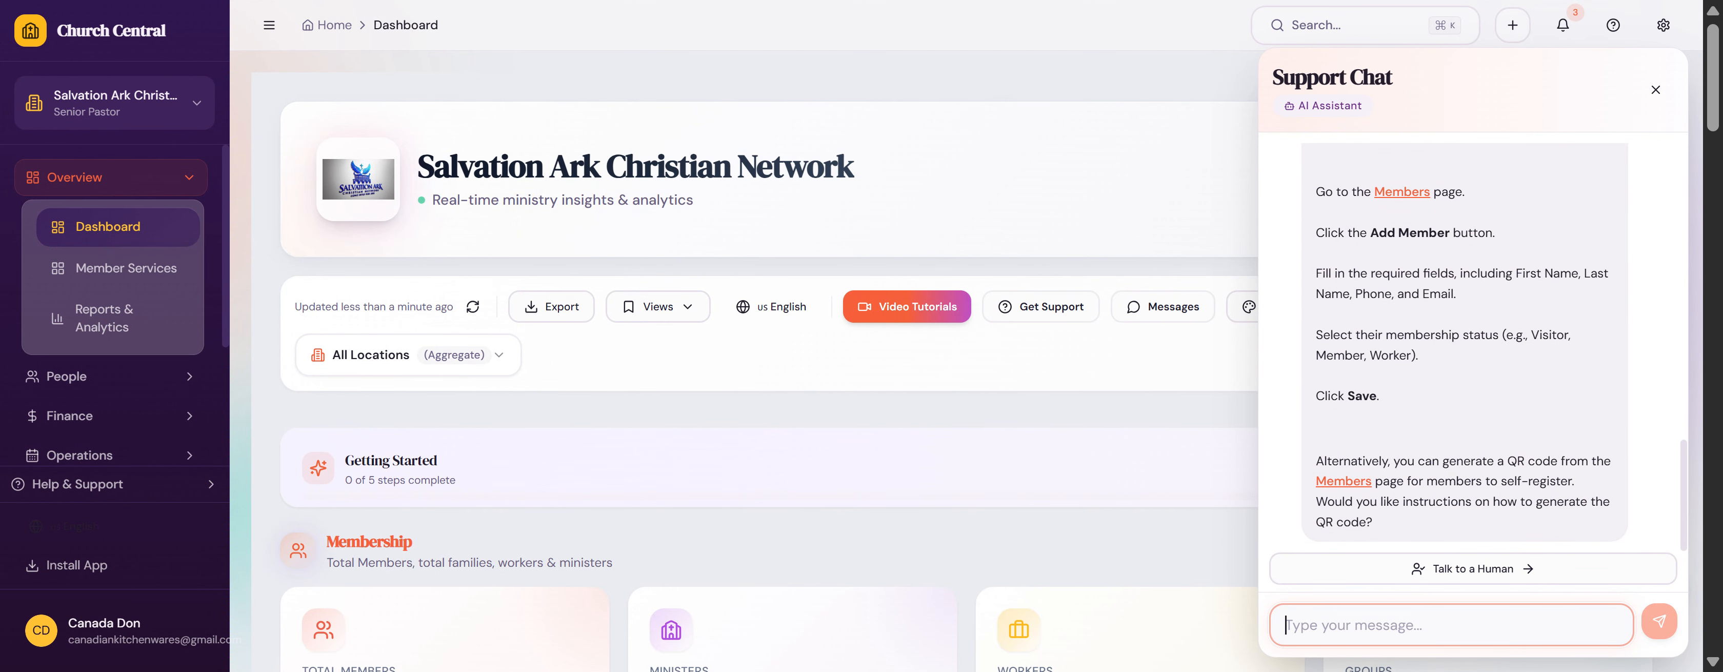
scroll(1435, 315, up, 4)
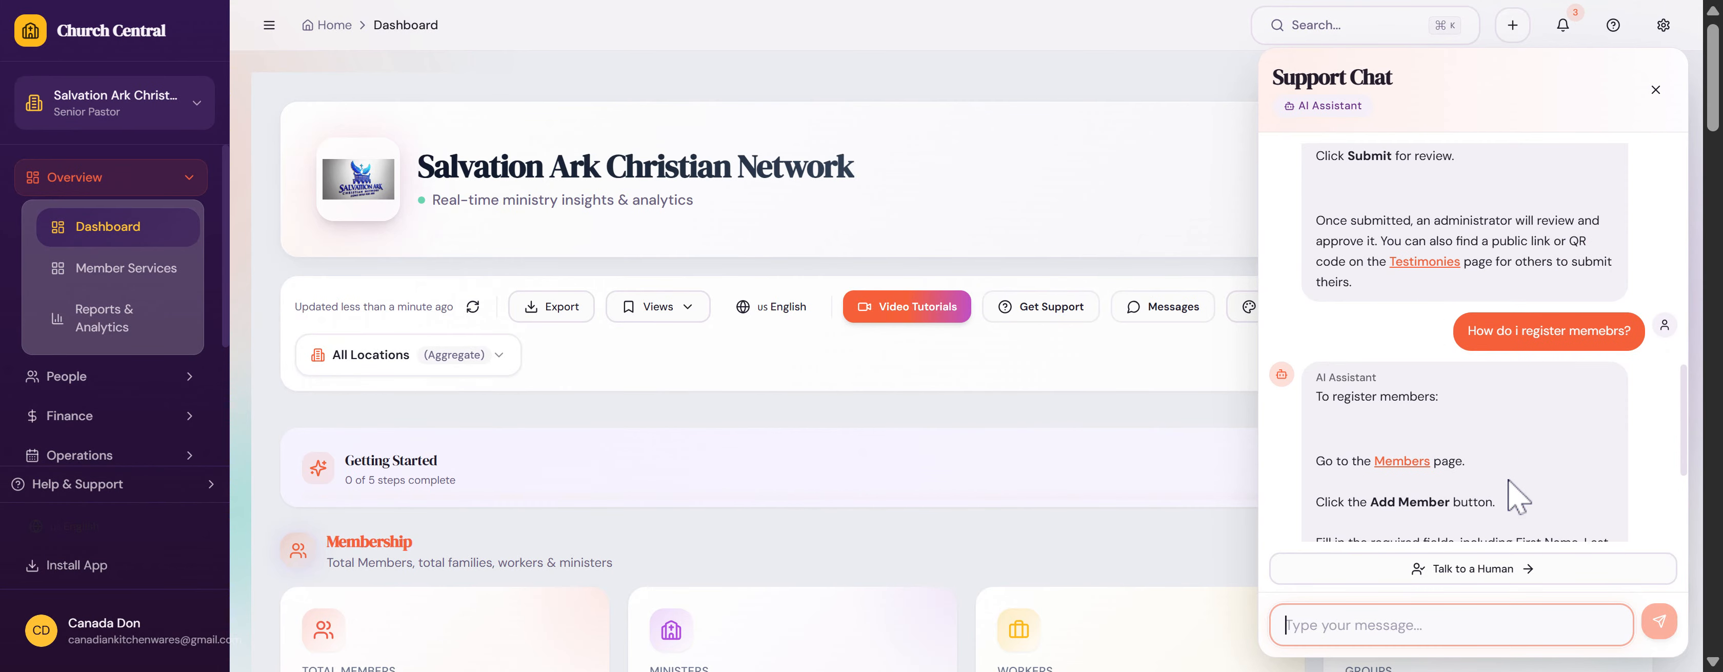
scroll(1519, 439, down, 3)
scroll(1518, 439, up, 8)
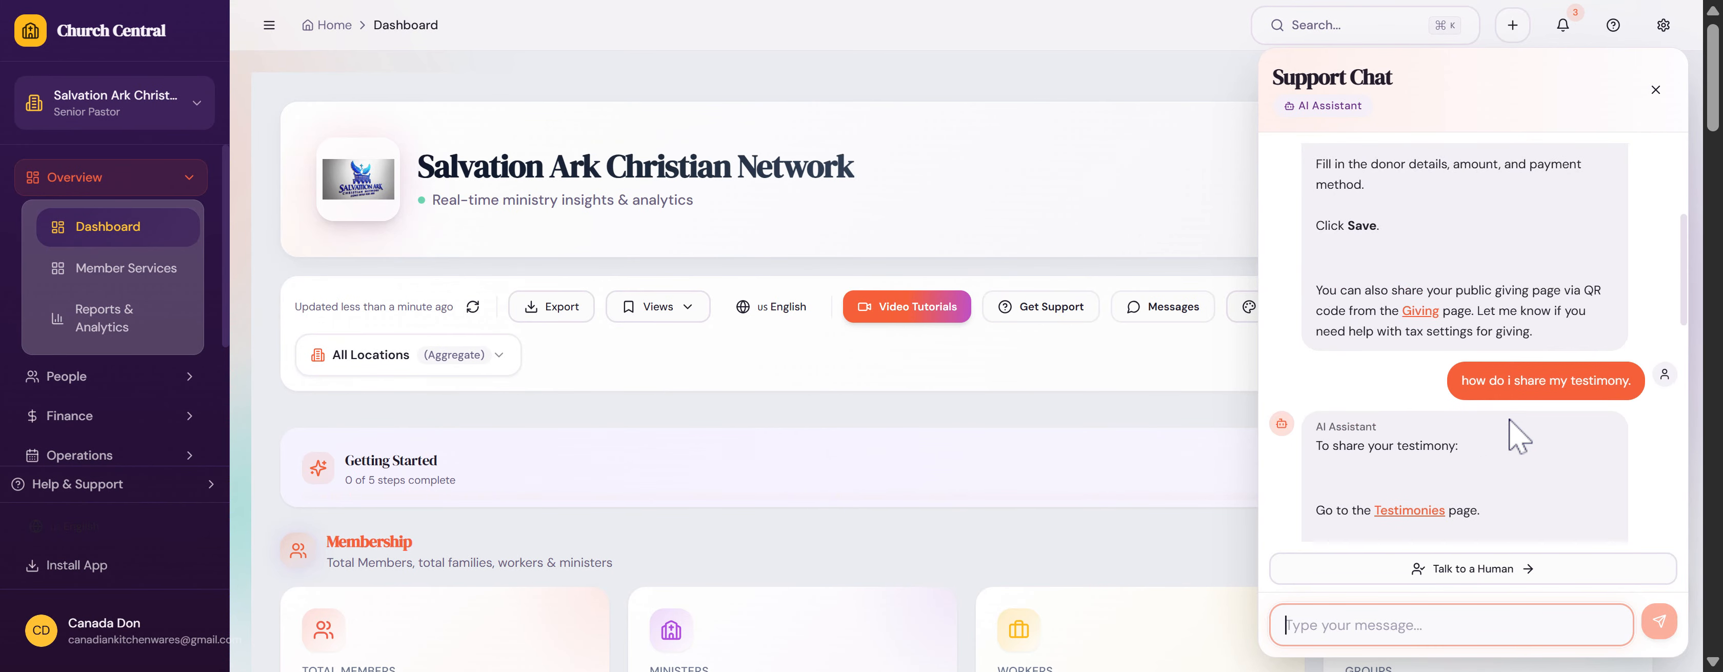
click(1657, 94)
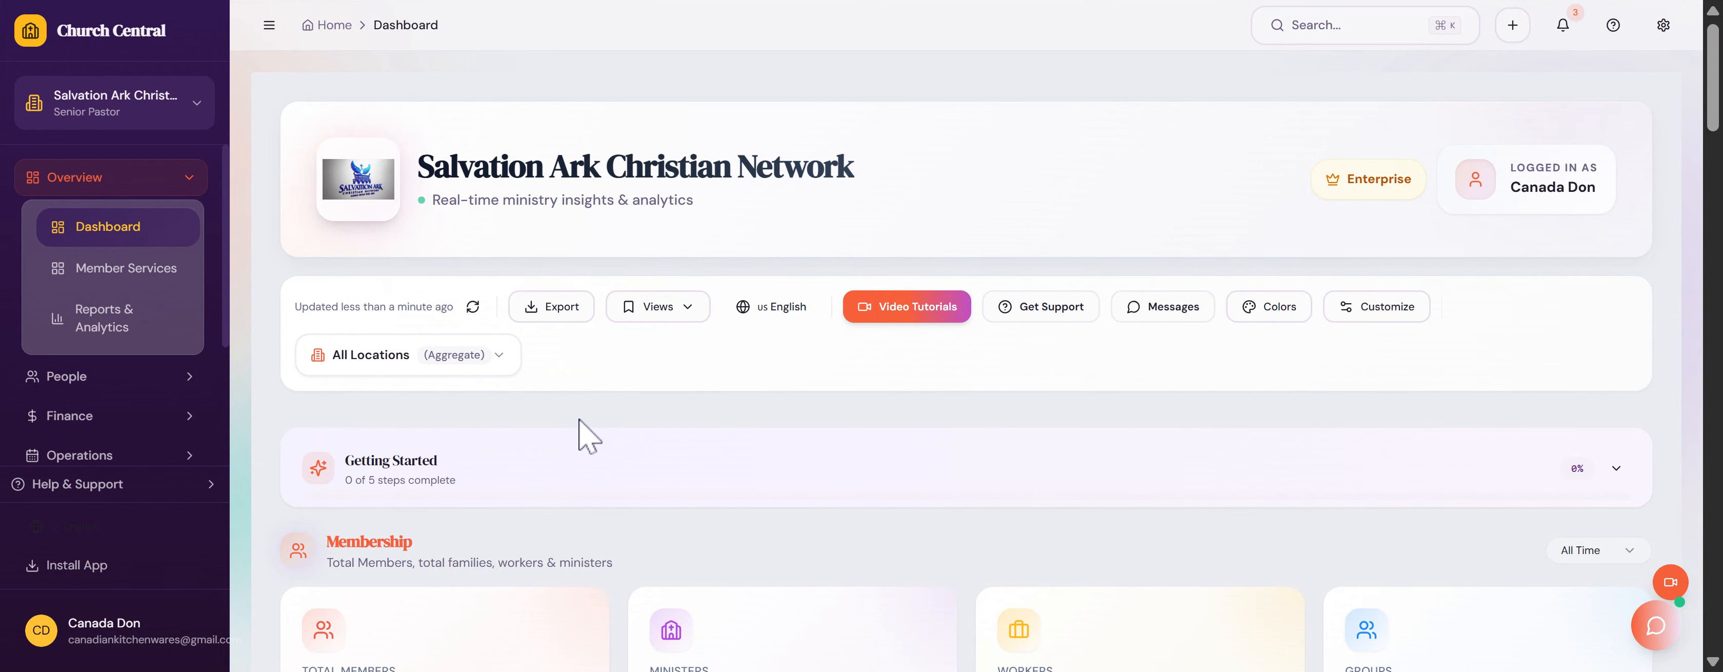
Step: Look over the dashboard's membership, demographics, and giving and finance sections
scroll(580, 428, down, 10)
scroll(580, 428, down, 3)
scroll(581, 428, up, 12)
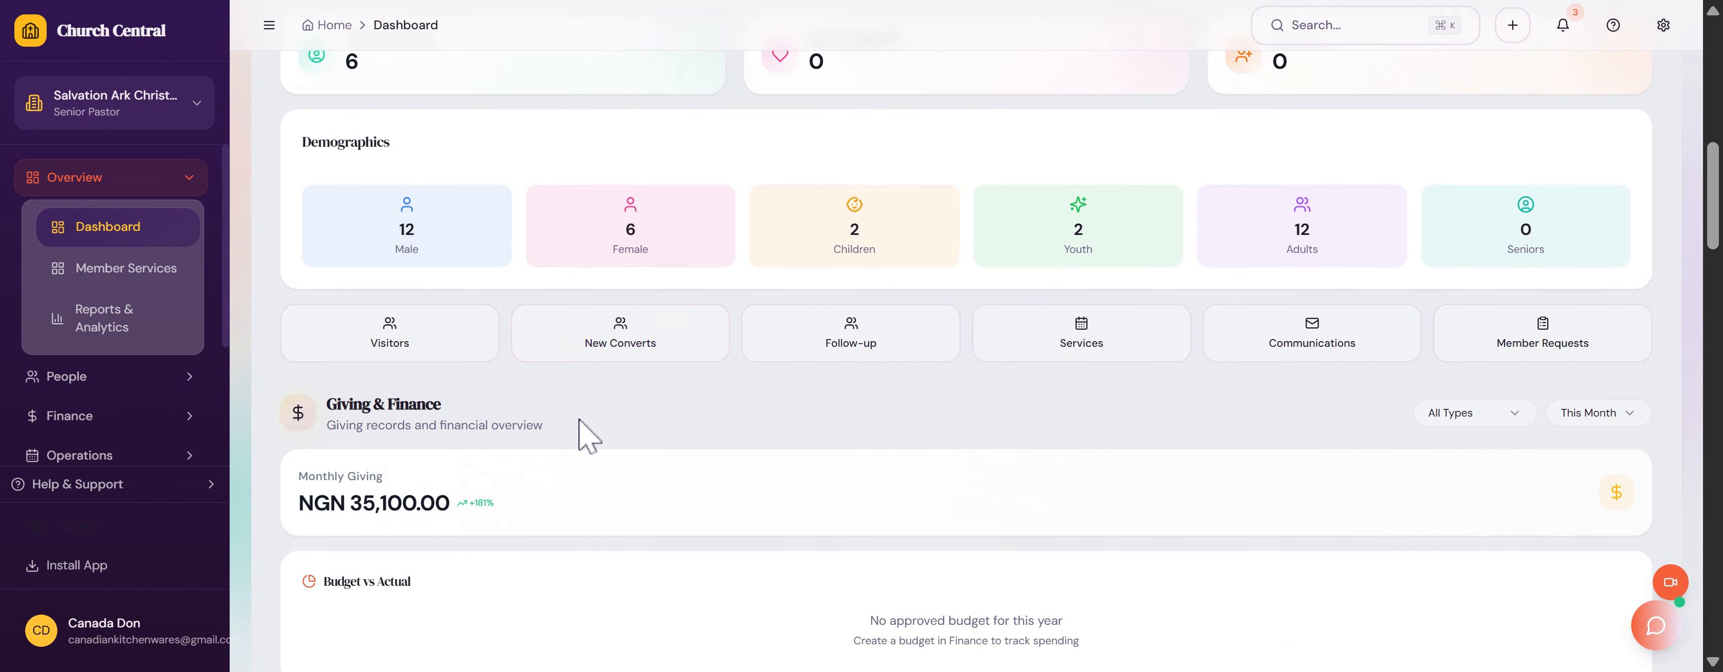